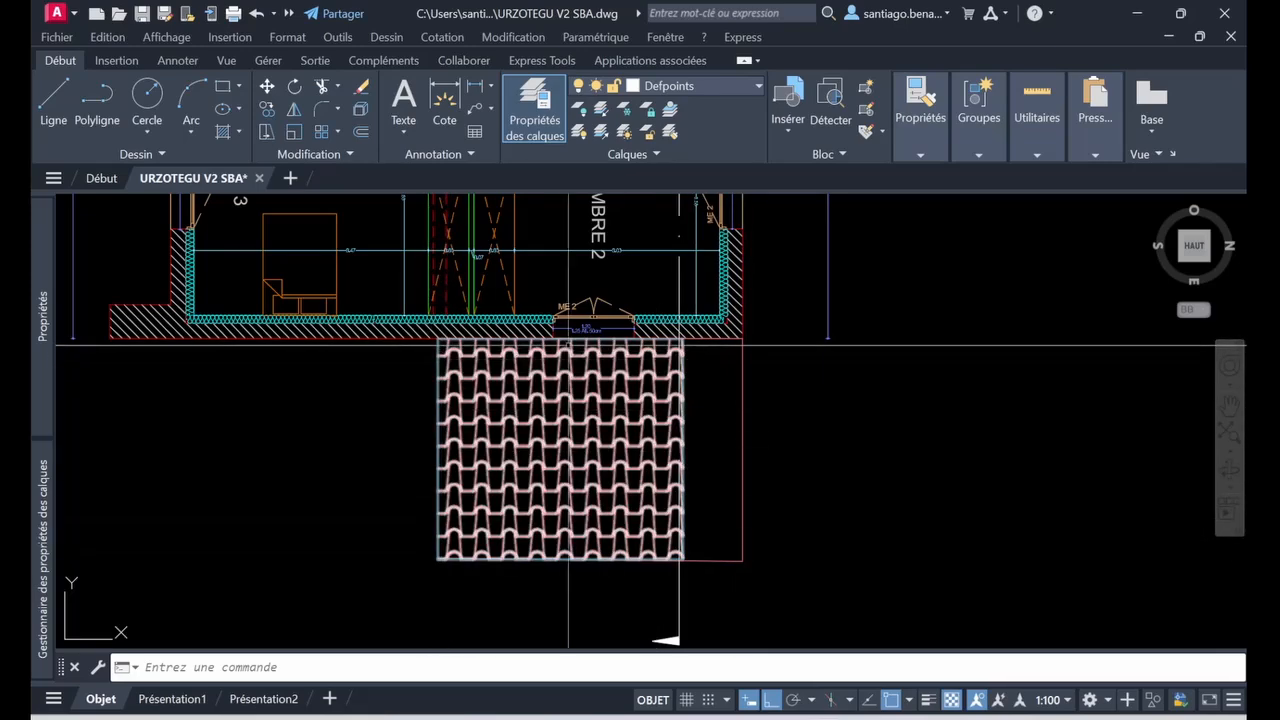
# Try moving the roof tile block horizontally to the left along the wall, and undo the move.
pyautogui.click(671, 529)
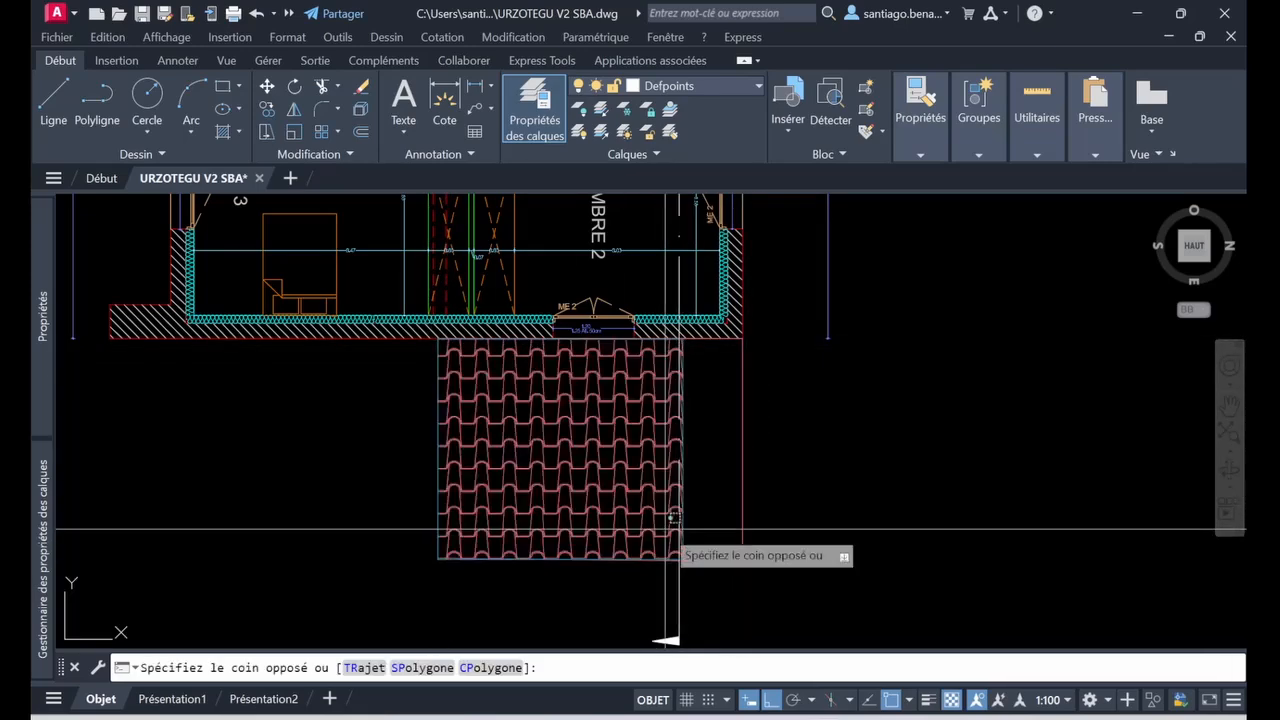
pyautogui.click(632, 537)
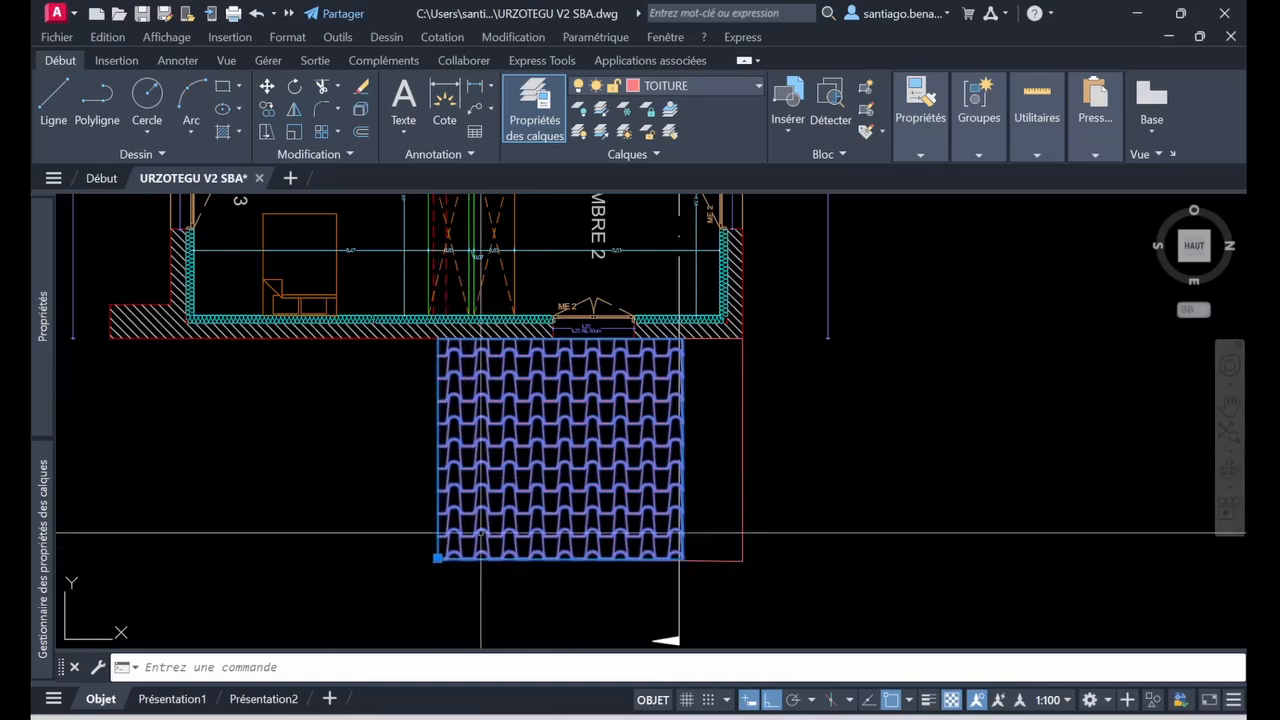
pyautogui.press('Escape')
pyautogui.click(531, 444)
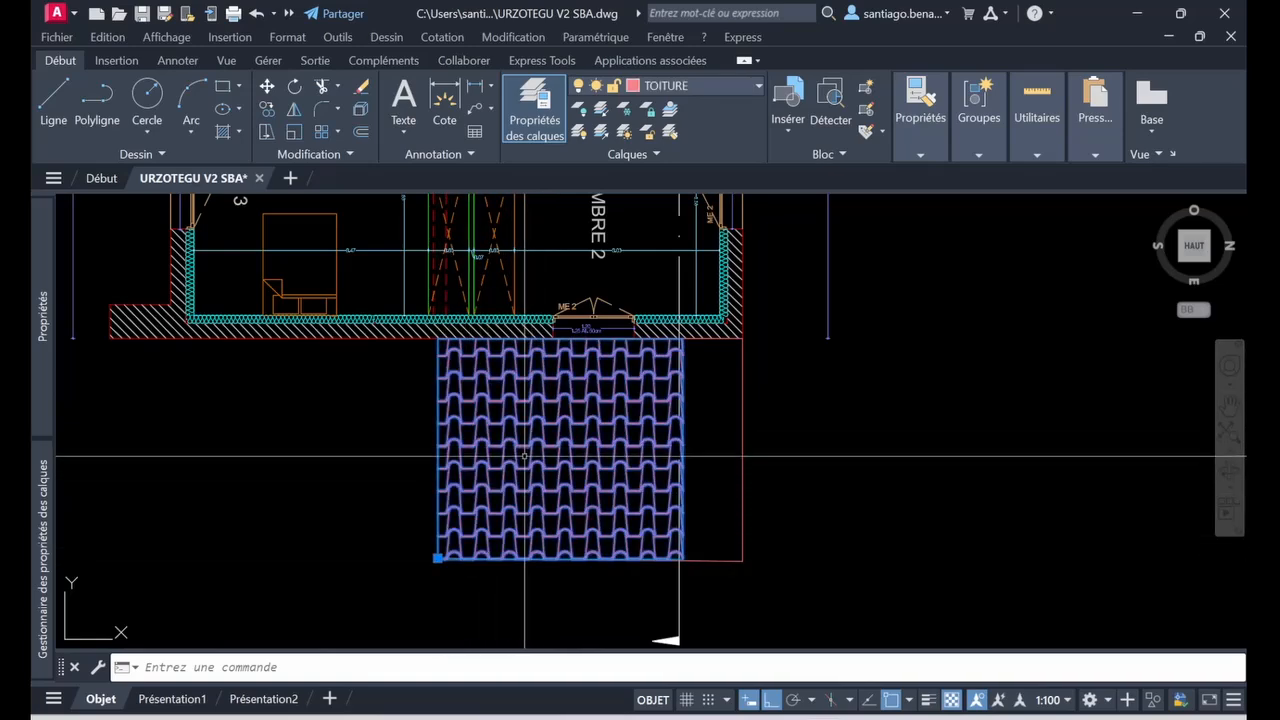
pyautogui.write('m')
pyautogui.press('Return')
pyautogui.click(561, 459)
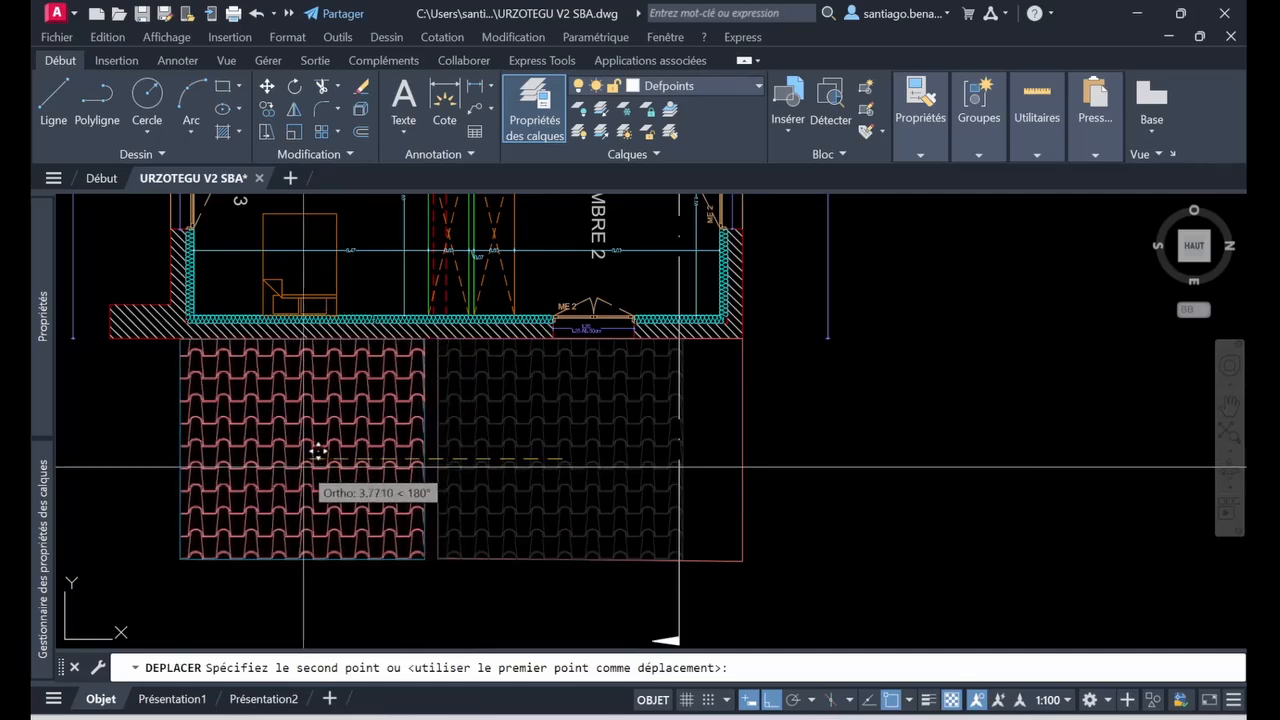
pyautogui.click(312, 452)
pyautogui.hotkey('ctrl', 'z')
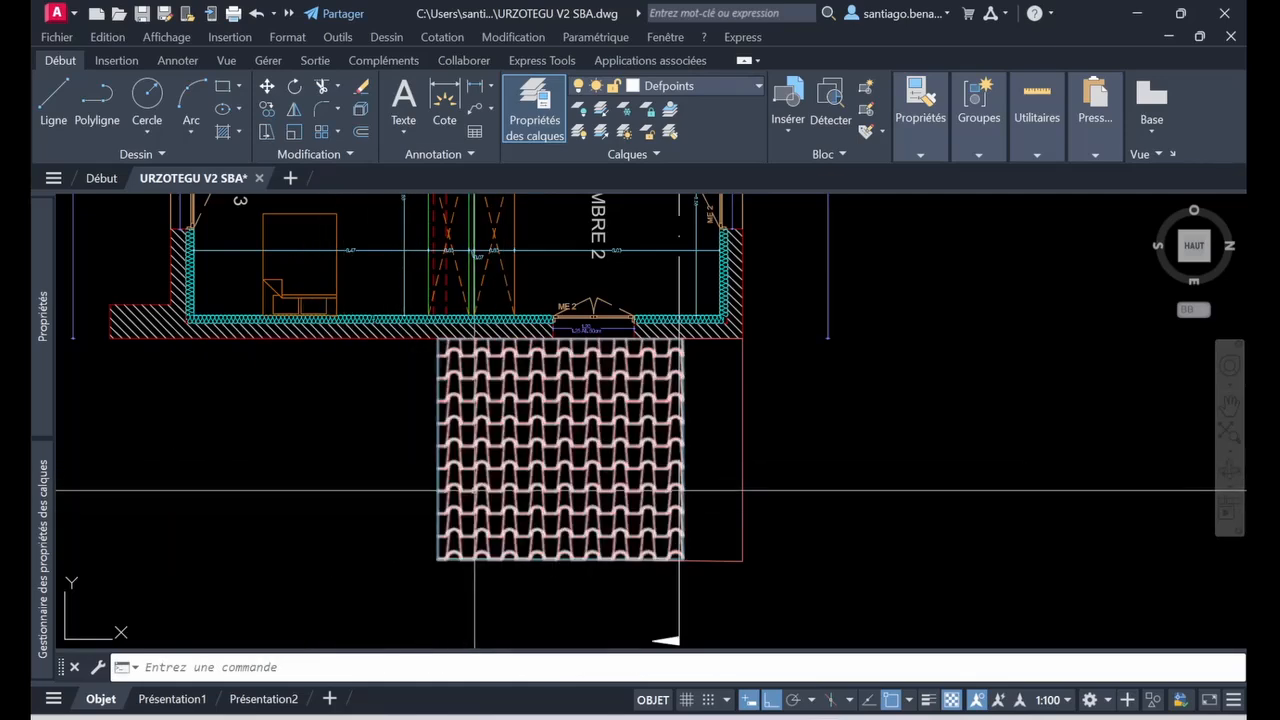
# Examine the individual tile lines of the roof tile block up close.
pyautogui.moveTo(474, 490)
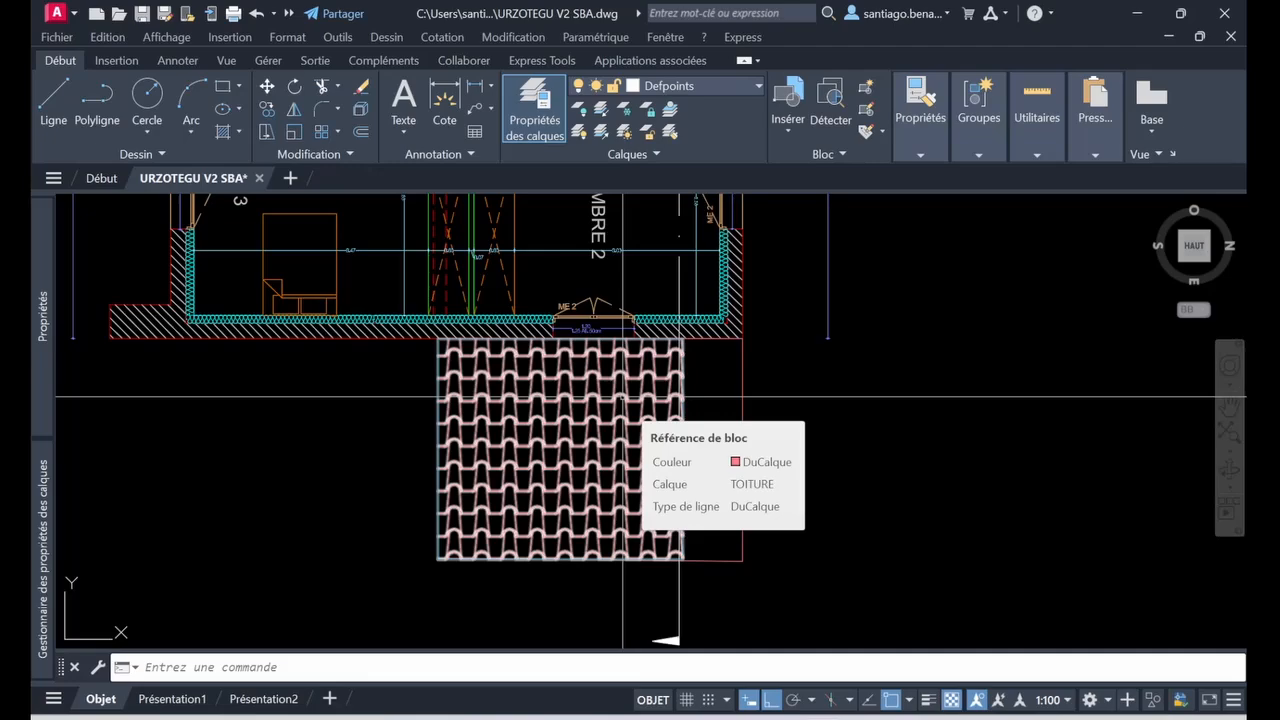
pyautogui.scroll(10, 622, 397)
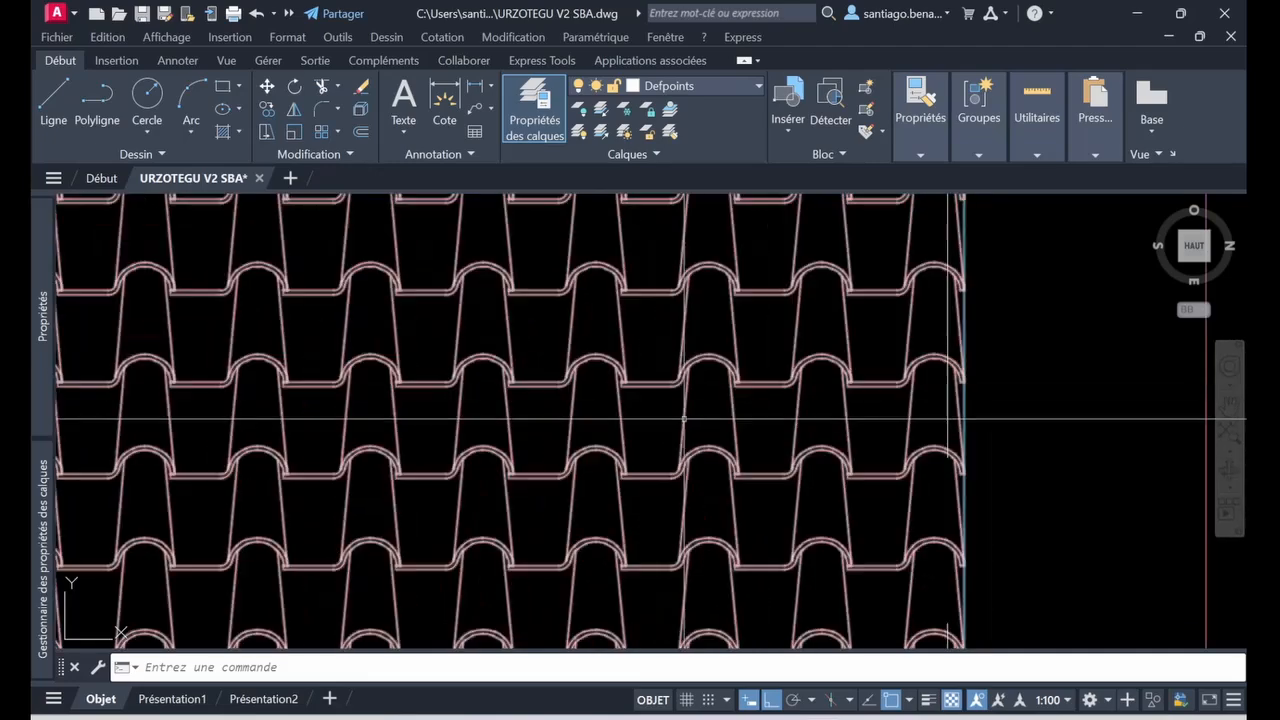
pyautogui.moveTo(620, 416); pyautogui.dragTo(540, 443, button='middle')
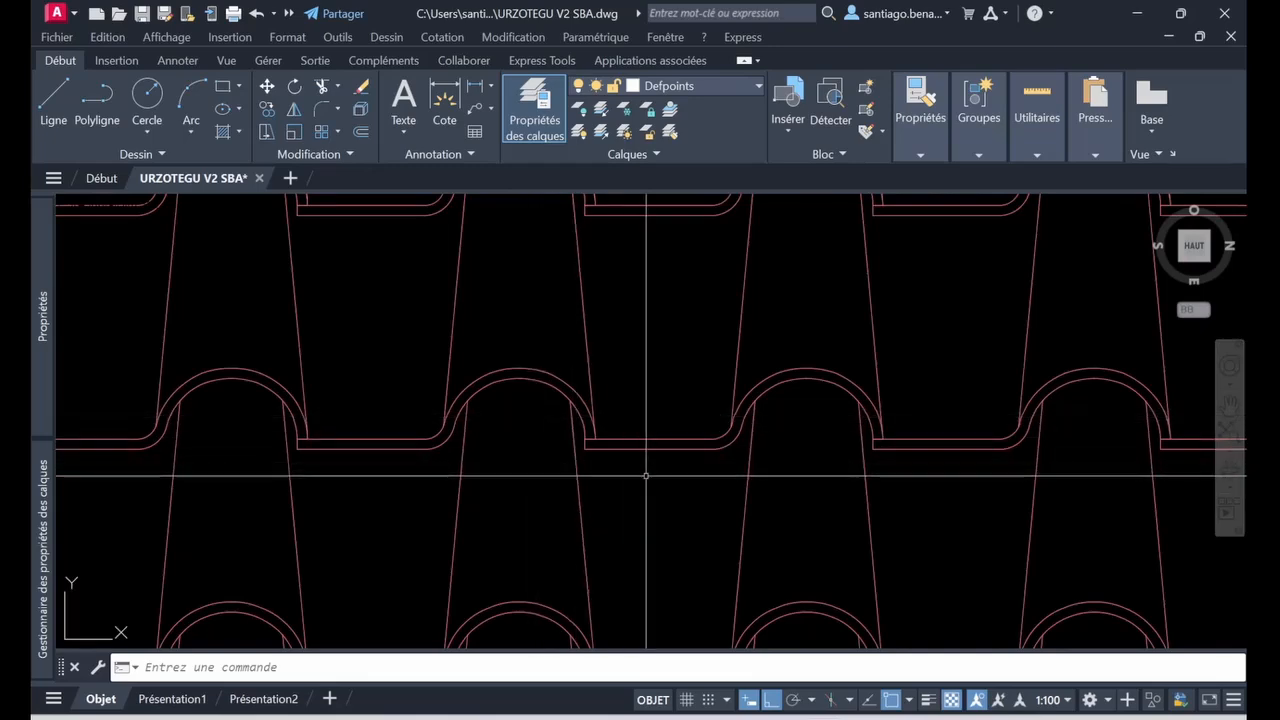
pyautogui.scroll(-2, 657, 471)
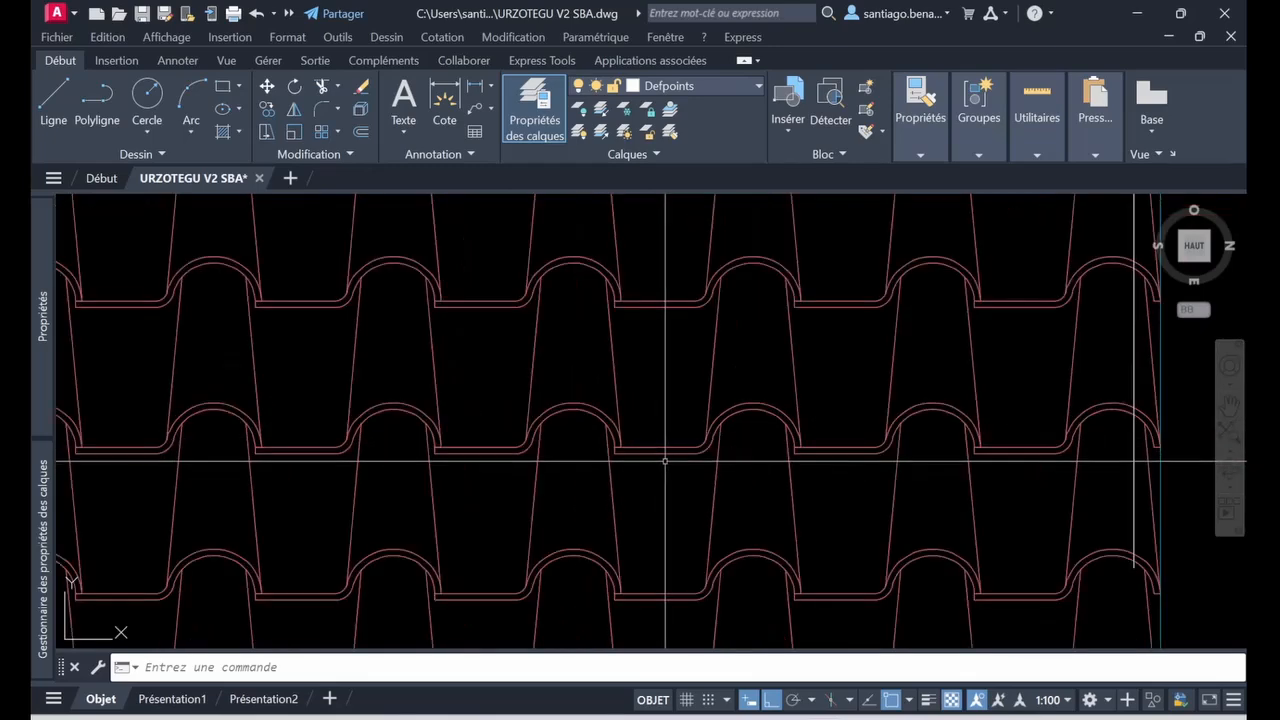
pyautogui.moveTo(646, 443)
pyautogui.mouseDown(button='middle')
pyautogui.moveTo(623, 434)
pyautogui.moveTo(608, 345)
pyautogui.mouseUp(button='middle')
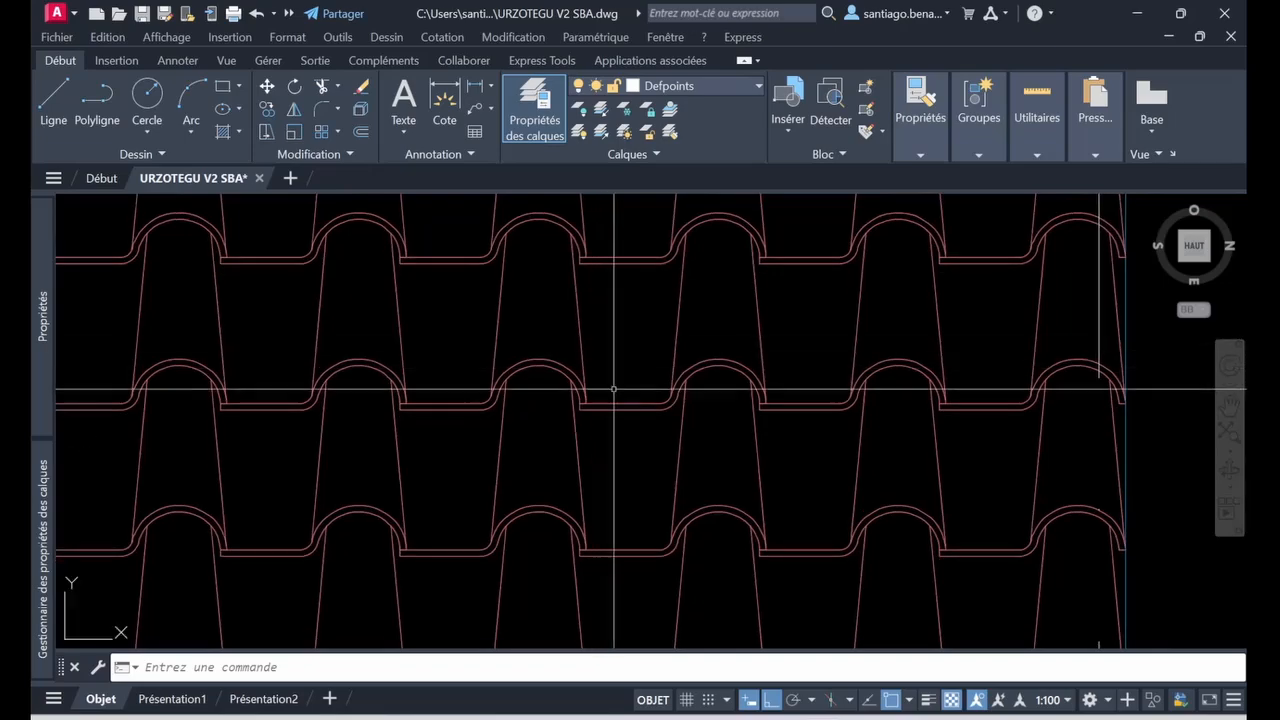
pyautogui.scroll(-8, 630, 455)
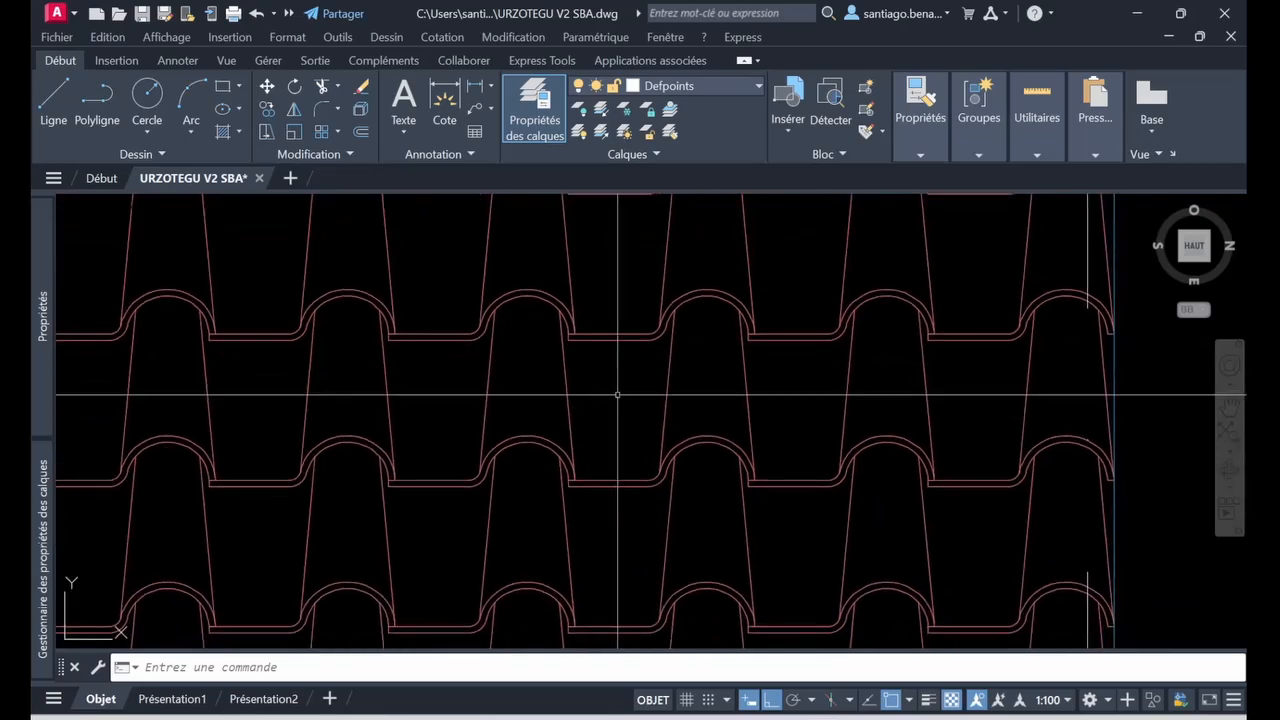
pyautogui.scroll(2, 667, 432)
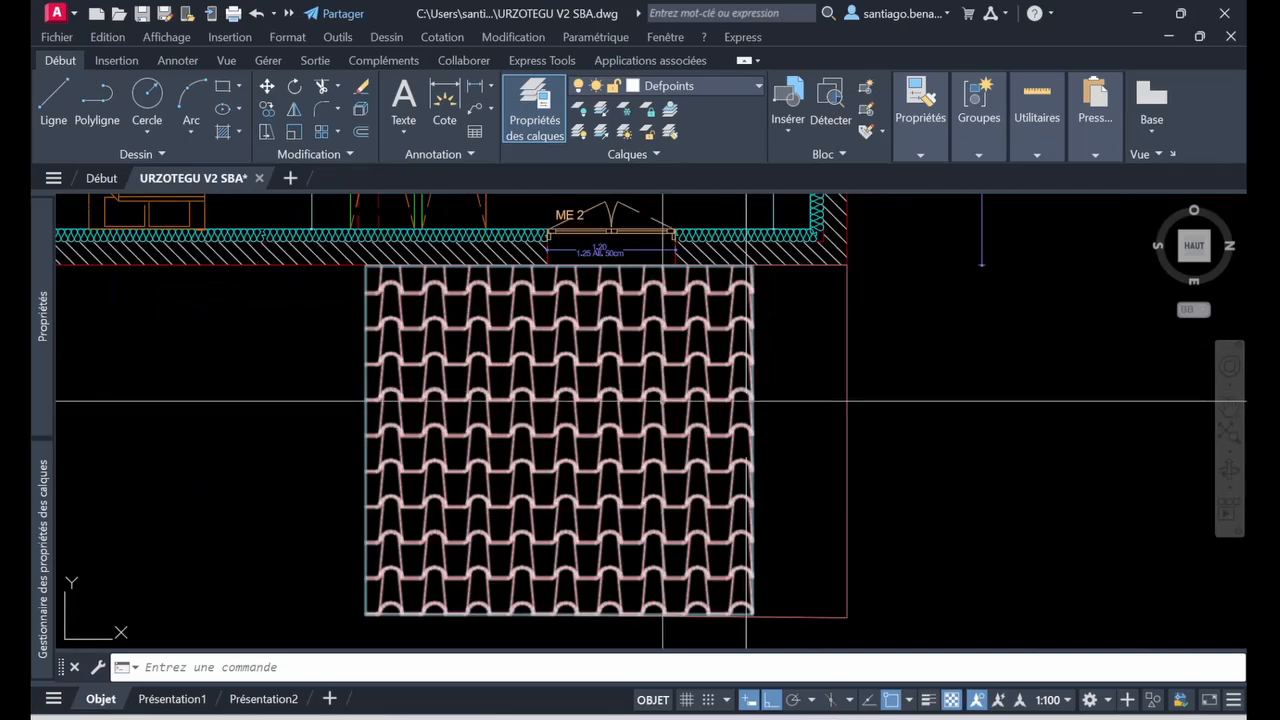
# Open the definition of the roof tile block Toiture 1 in the block editor.
pyautogui.click(690, 355)
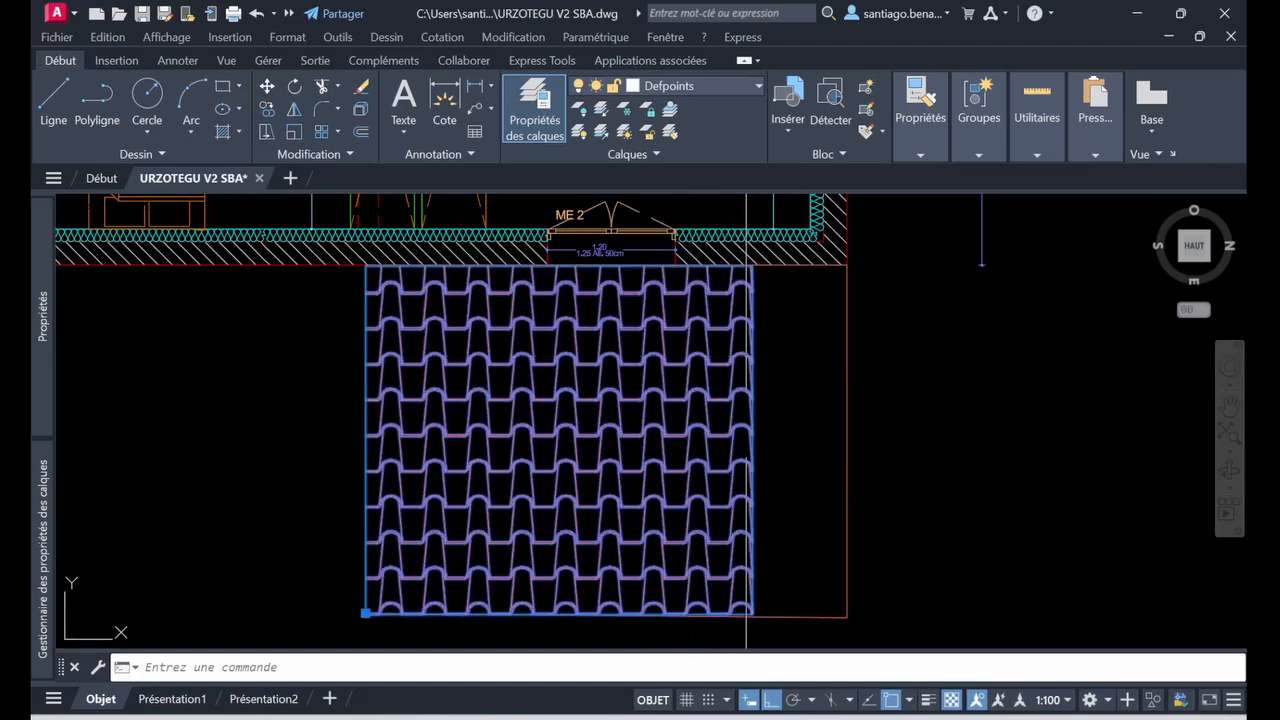
pyautogui.doubleClick(668, 410)
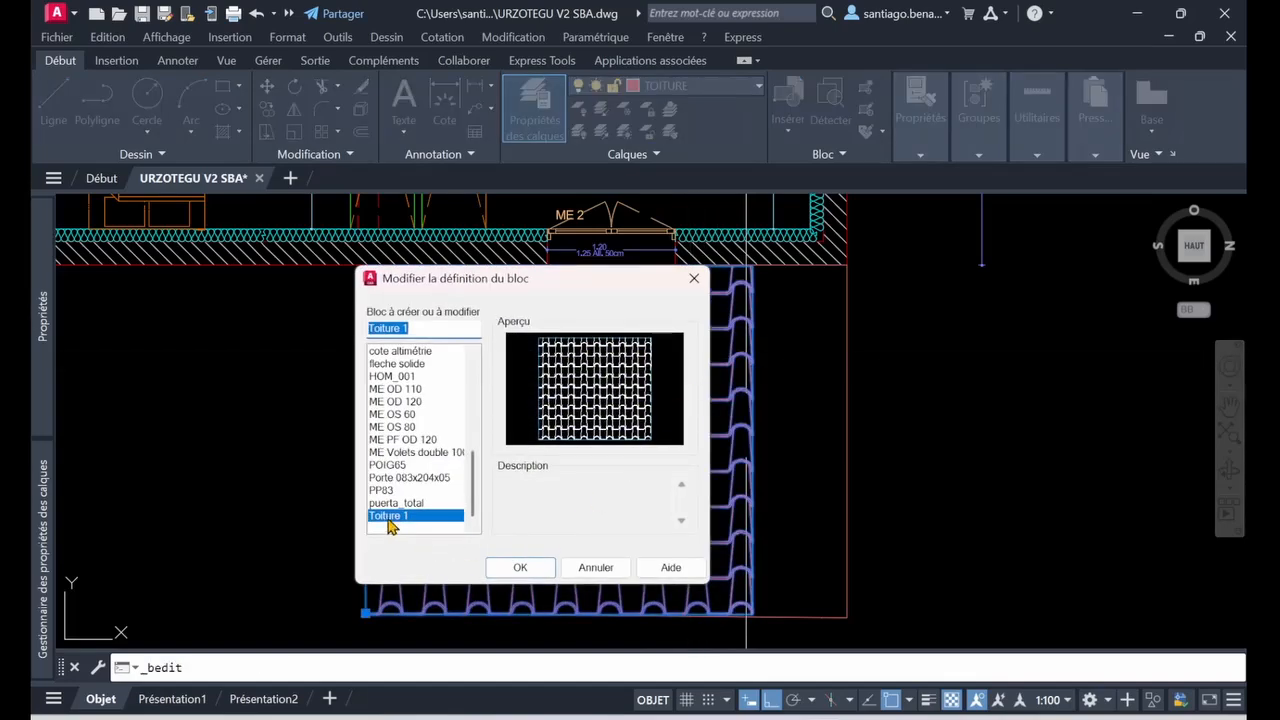
pyautogui.click(520, 568)
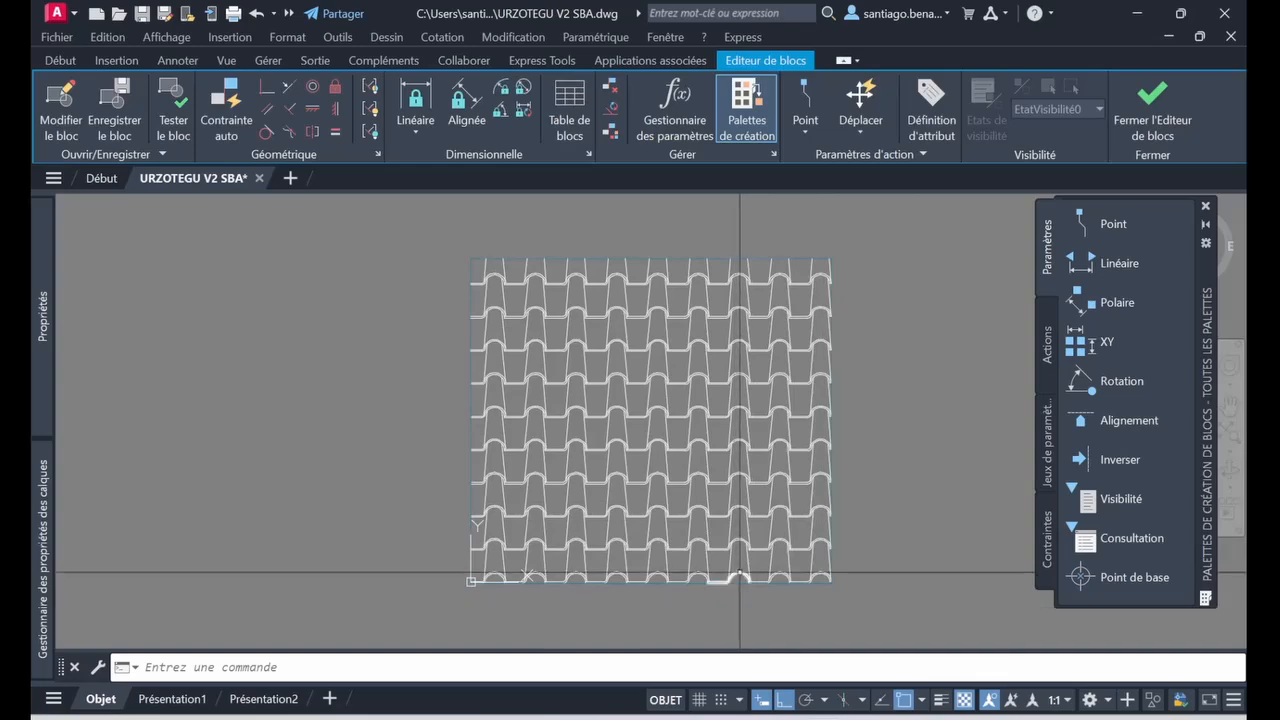
# Copy the four rightmost tile columns horizontally to the right end of the pattern, so the rows continue past the block's frame.
pyautogui.click(690, 589)
pyautogui.click(890, 222)
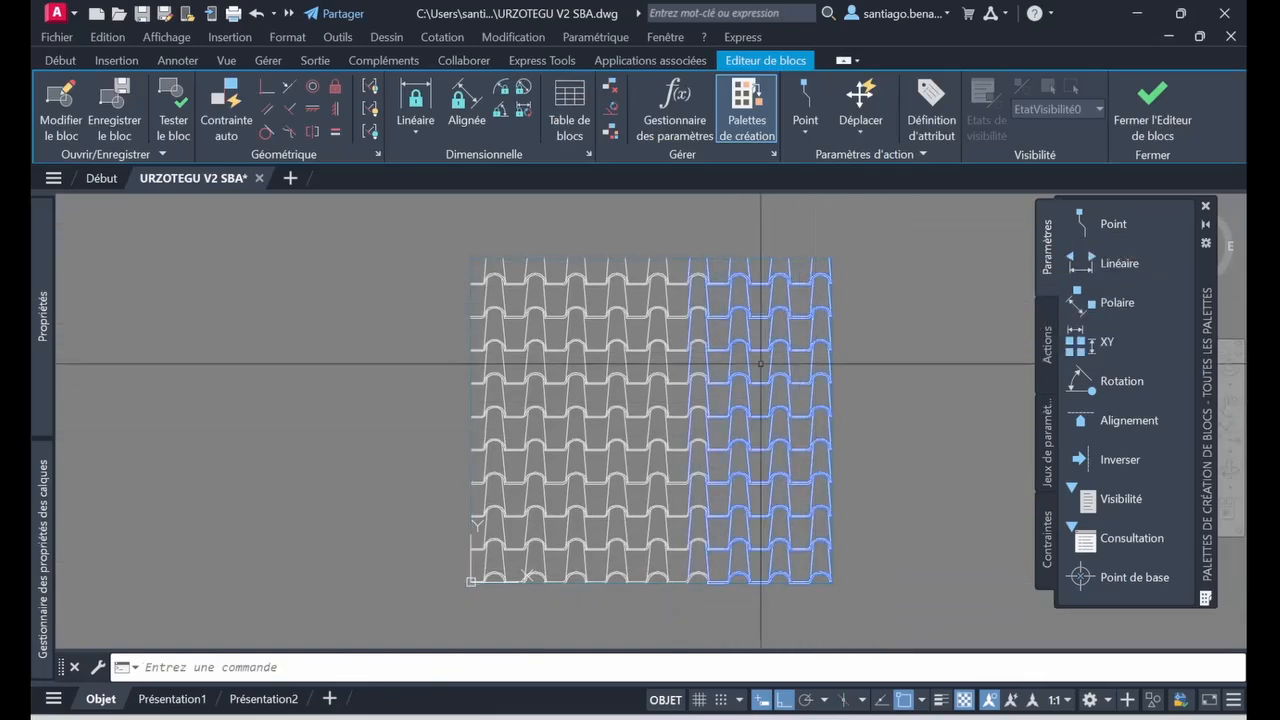
pyautogui.scroll(3, 686, 388)
pyautogui.scroll(-4, 686, 388)
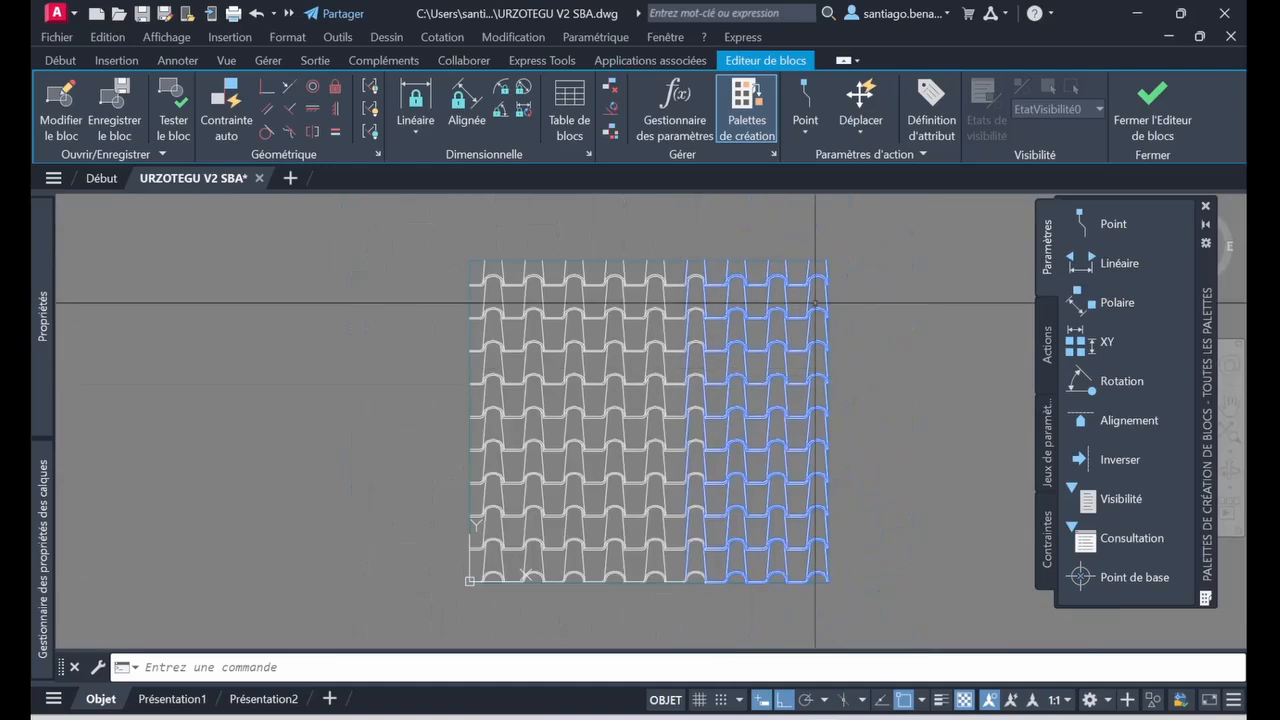
pyautogui.click(877, 235)
pyautogui.click(676, 615)
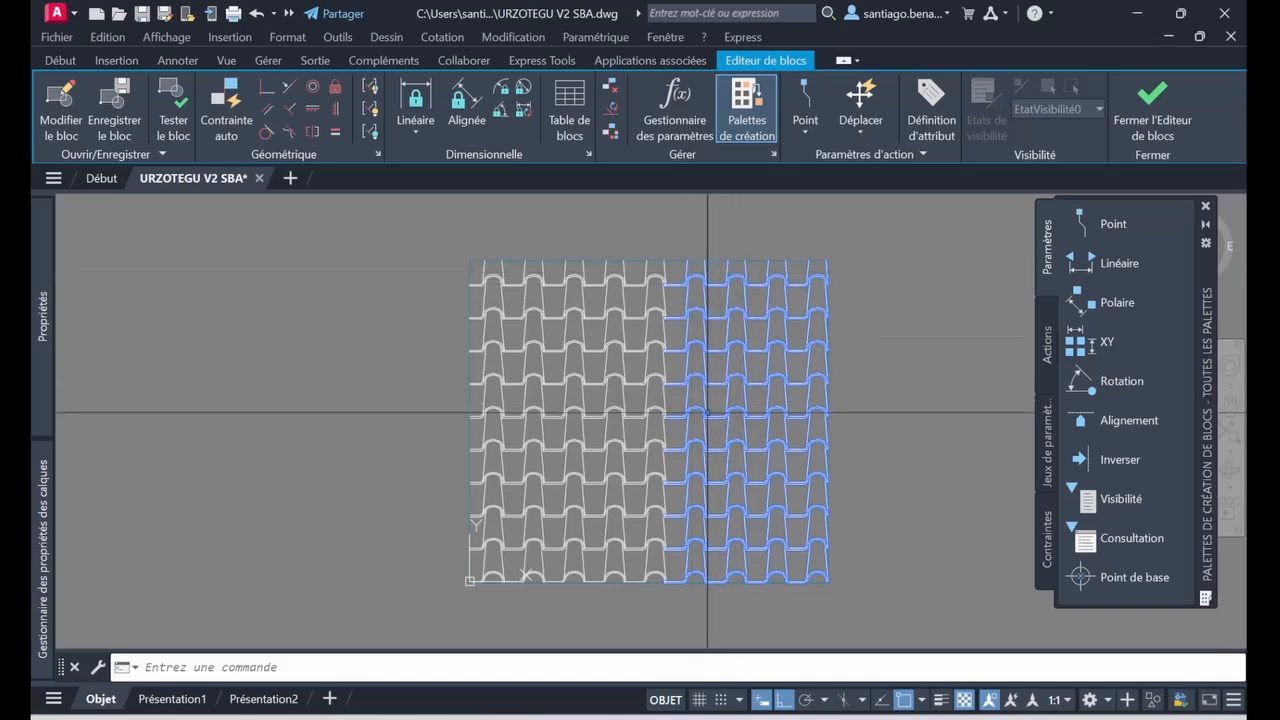
pyautogui.click(61, 60)
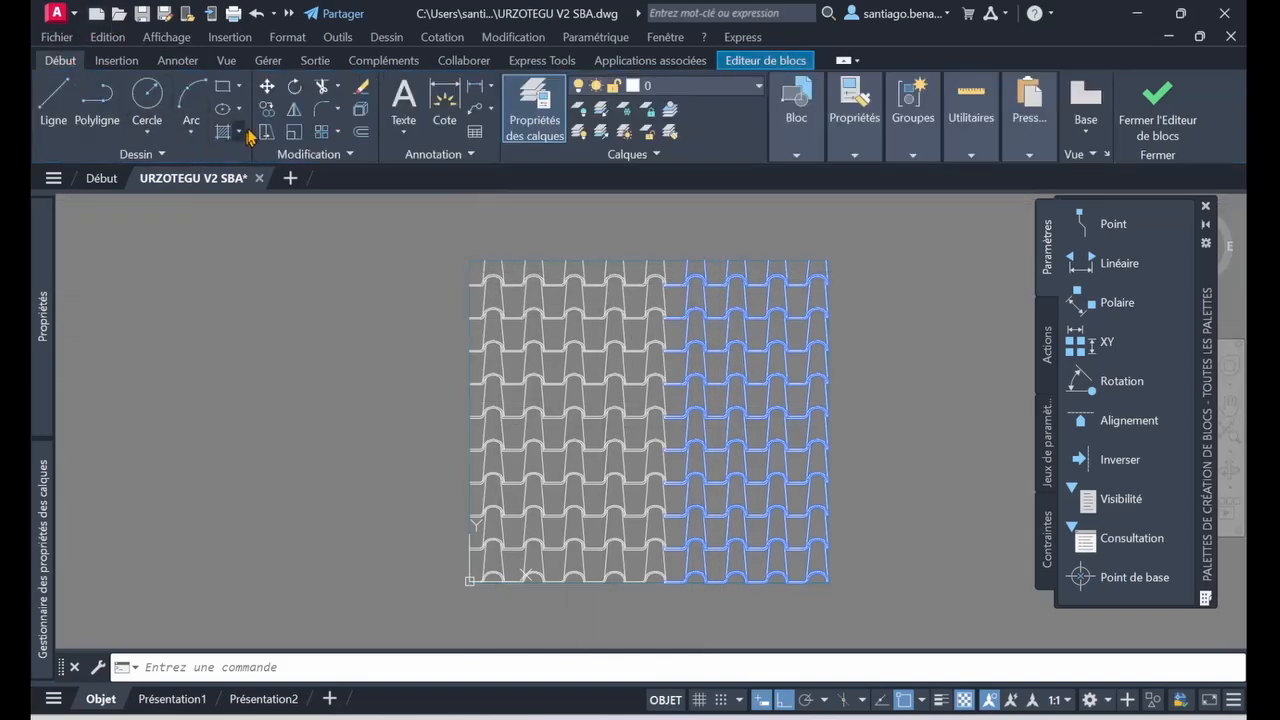
pyautogui.click(281, 113)
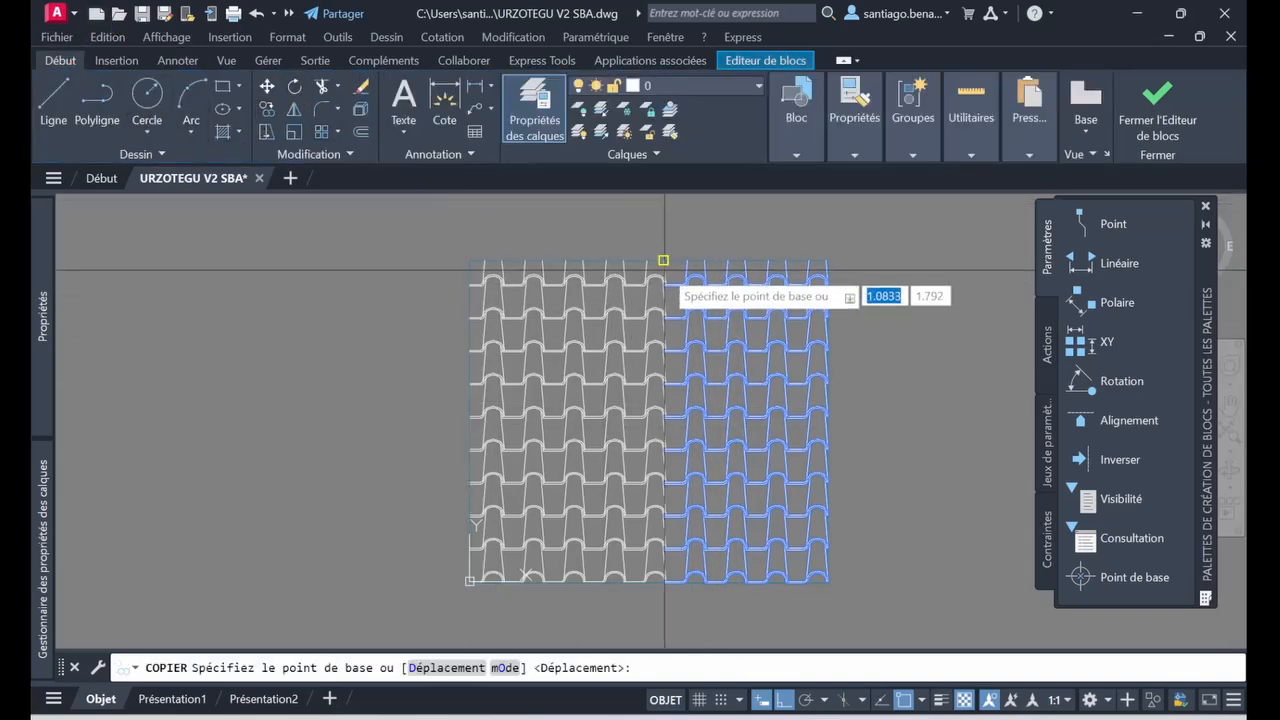
pyautogui.scroll(6, 663, 265)
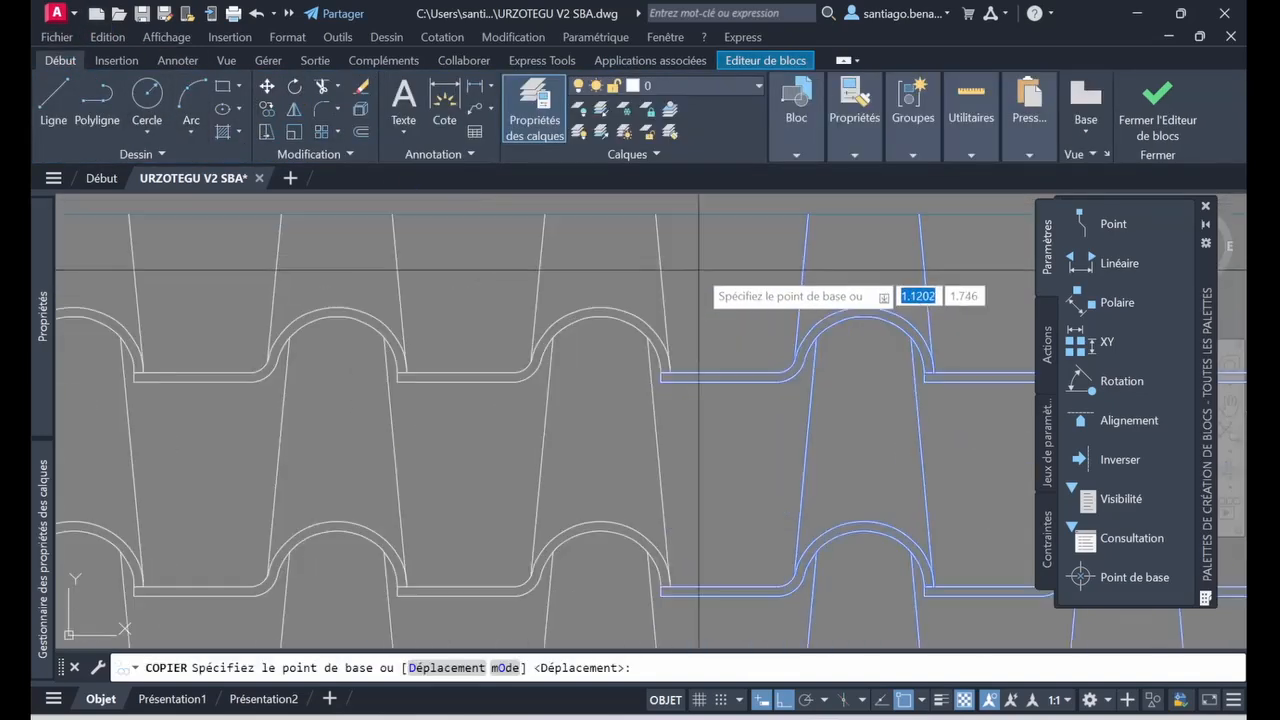
pyautogui.click(531, 321)
pyautogui.scroll(-4, 670, 355)
pyautogui.moveTo(670, 354); pyautogui.dragTo(471, 363, button='middle')
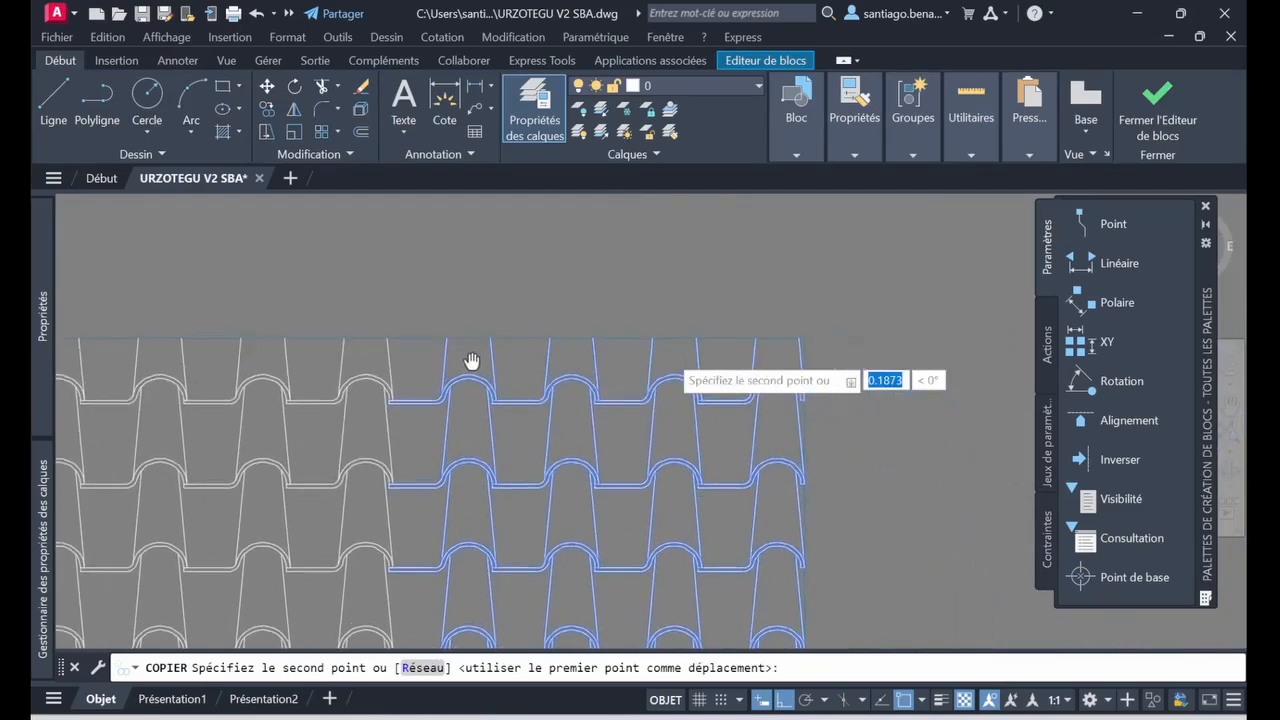
pyautogui.scroll(4, 799, 347)
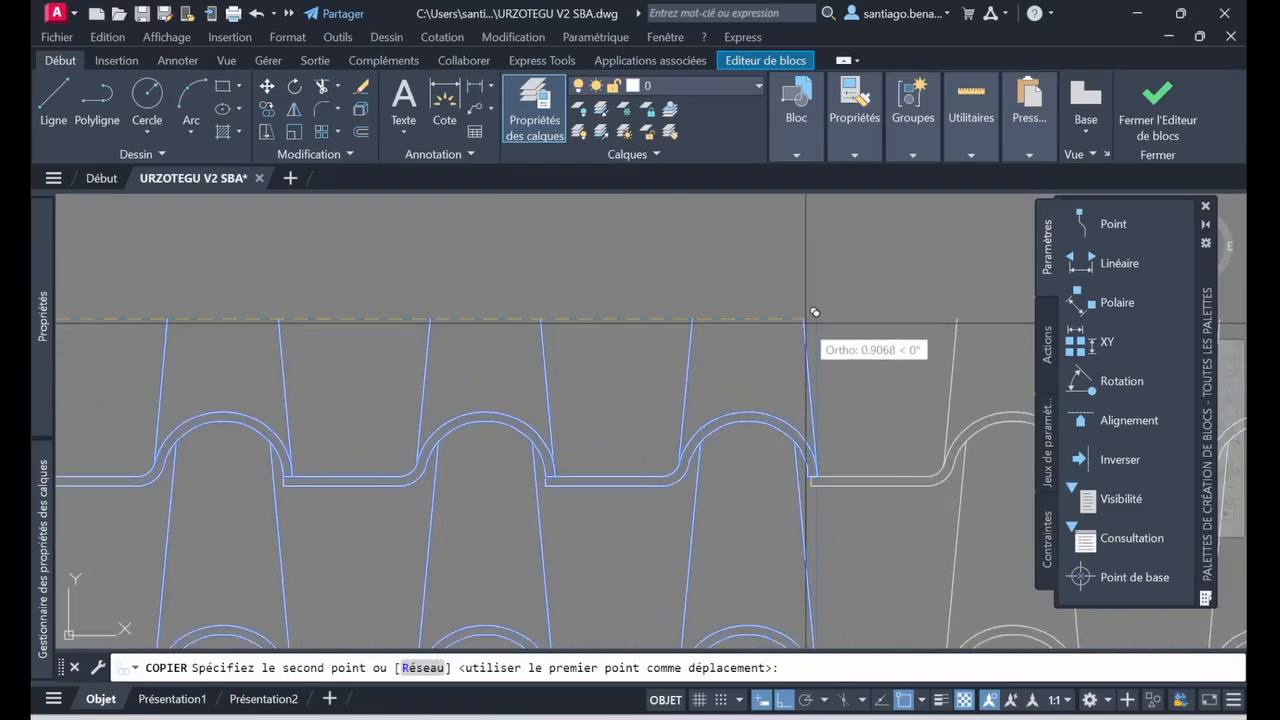
pyautogui.click(806, 320)
pyautogui.press('Return')
# Close the block editor and save the modifications in Toiture 1.
pyautogui.scroll(-5, 749, 343)
pyautogui.scroll(3, 722, 356)
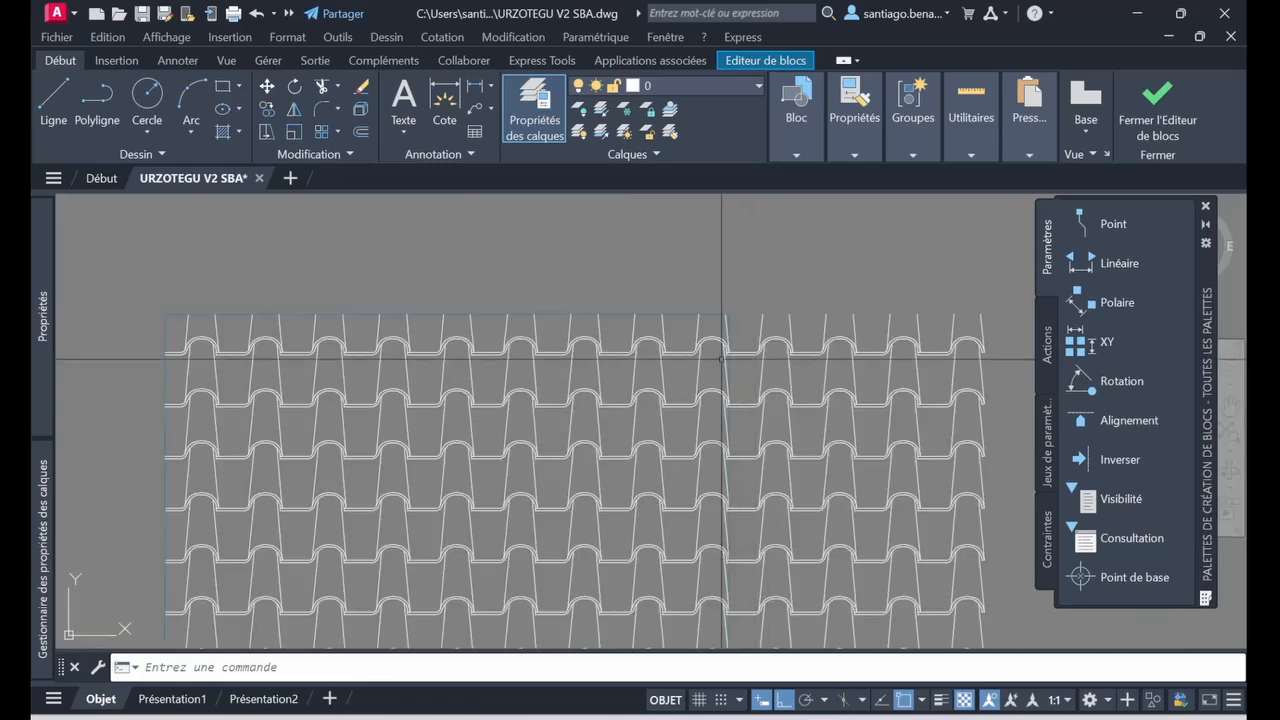
pyautogui.scroll(-3, 722, 357)
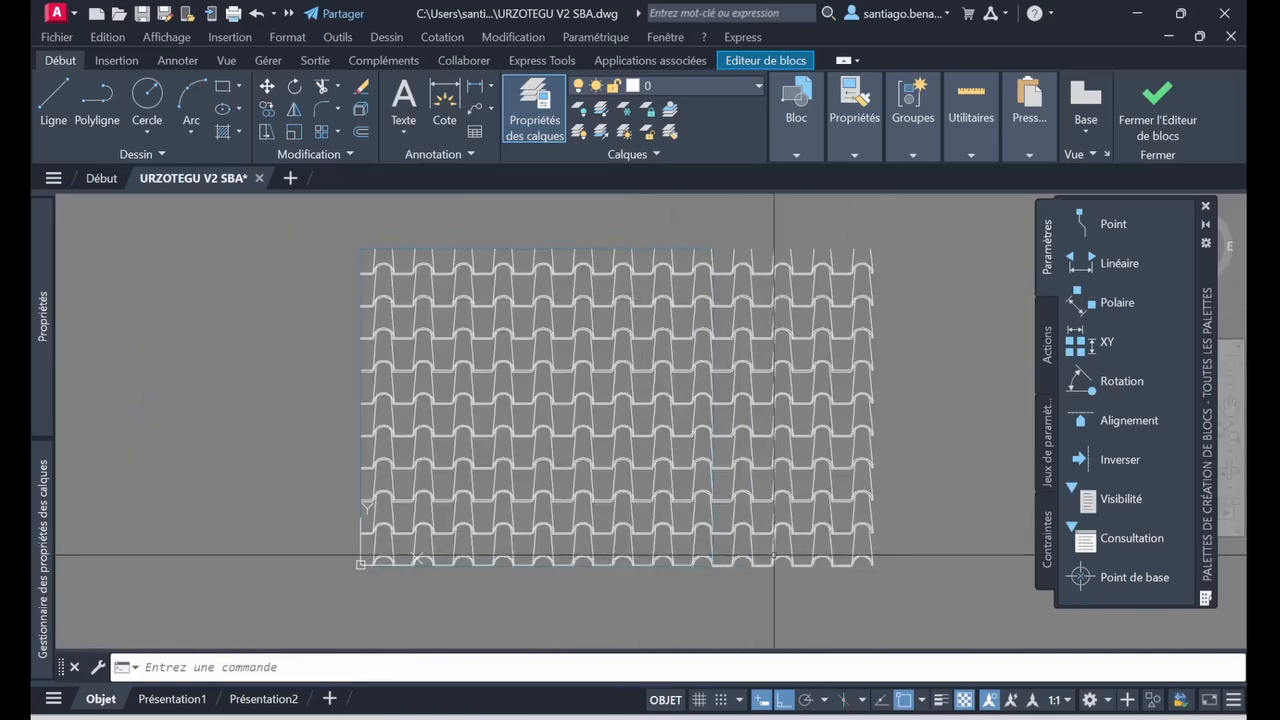
pyautogui.click(1154, 115)
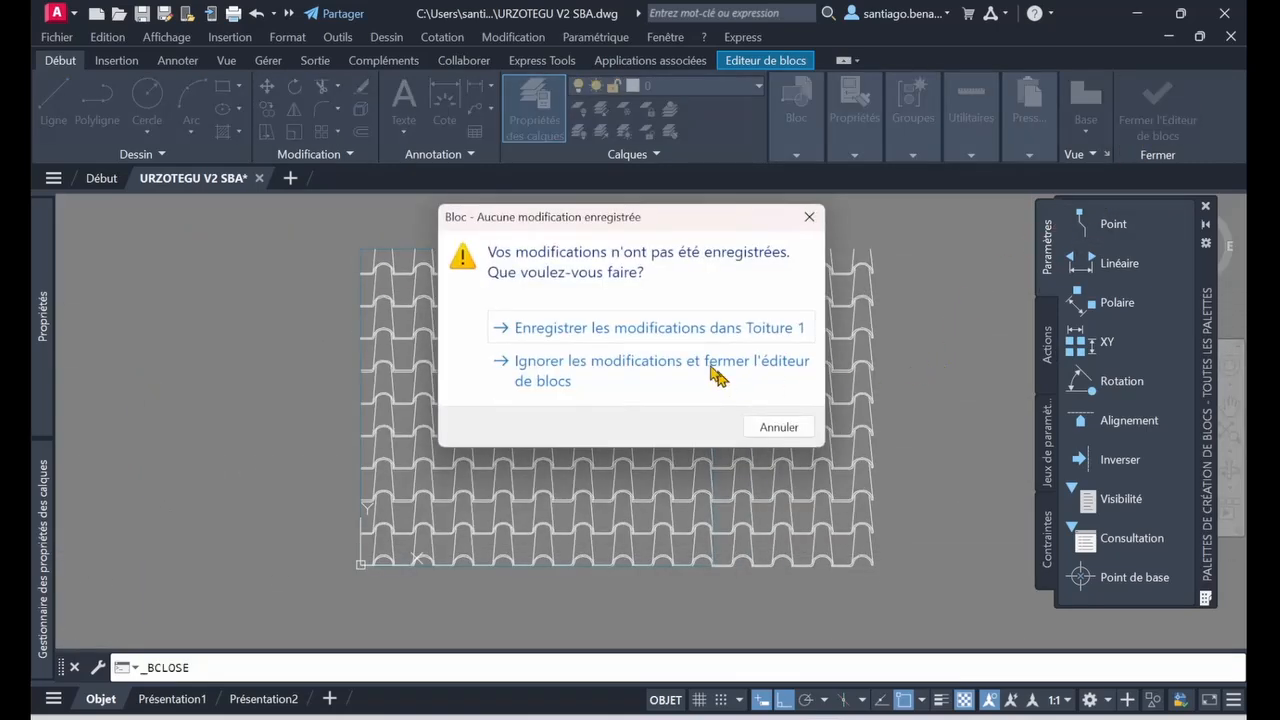
pyautogui.click(659, 328)
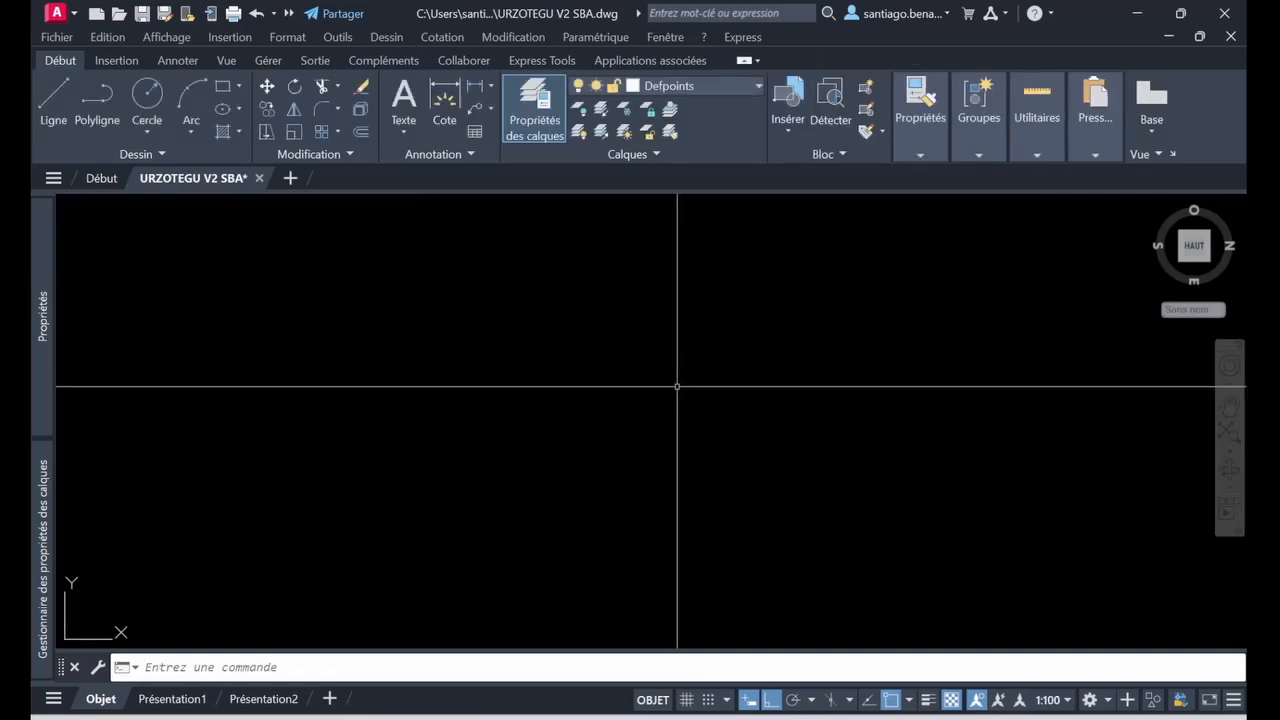
# Examine how the widened tile block sits against the roof outline and the wall edge in the floor plan.
pyautogui.scroll(8, 745, 442)
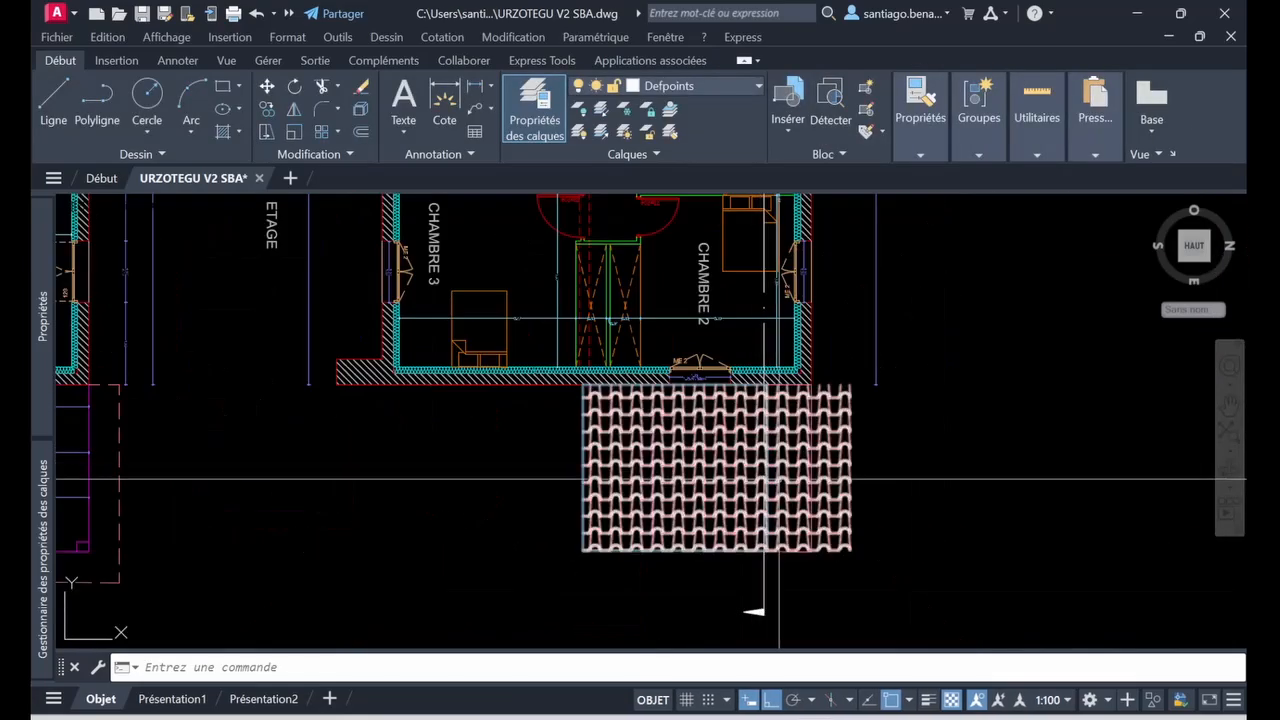
pyautogui.scroll(4, 830, 410)
pyautogui.moveTo(843, 406)
pyautogui.mouseDown(button='middle')
pyautogui.moveTo(889, 310)
pyautogui.moveTo(874, 343)
pyautogui.mouseUp(button='middle')
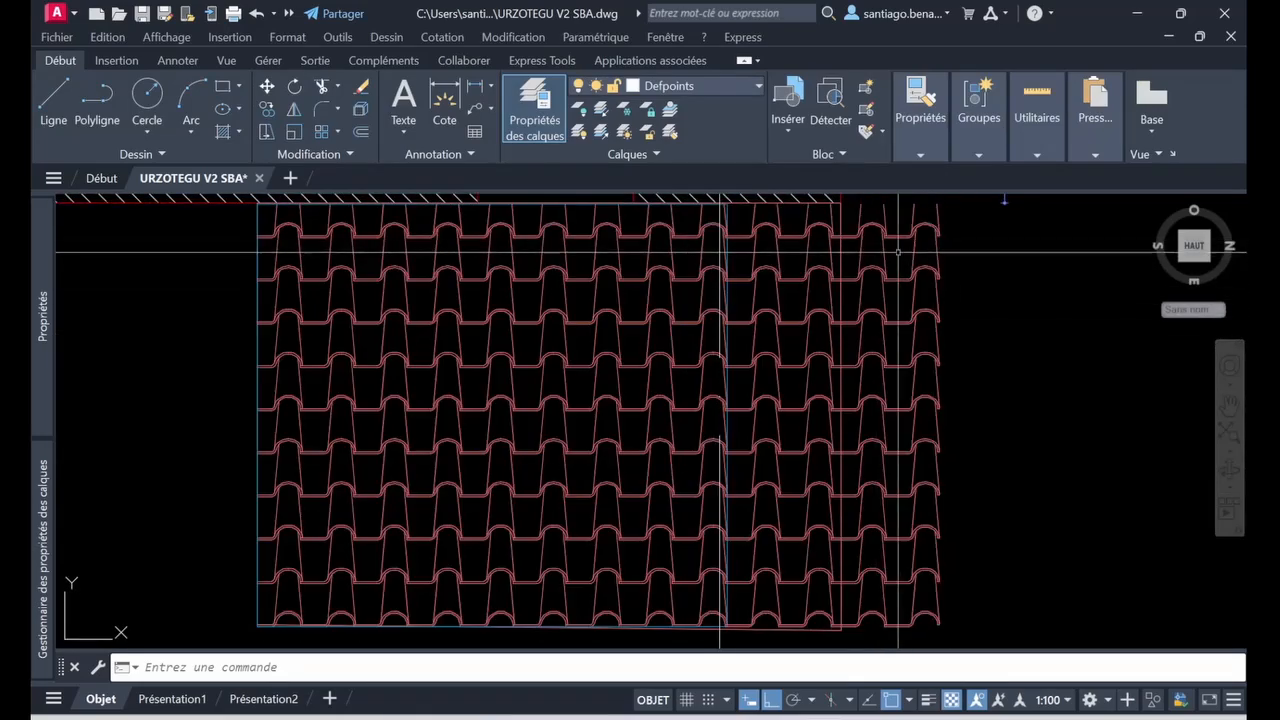
pyautogui.click(839, 219)
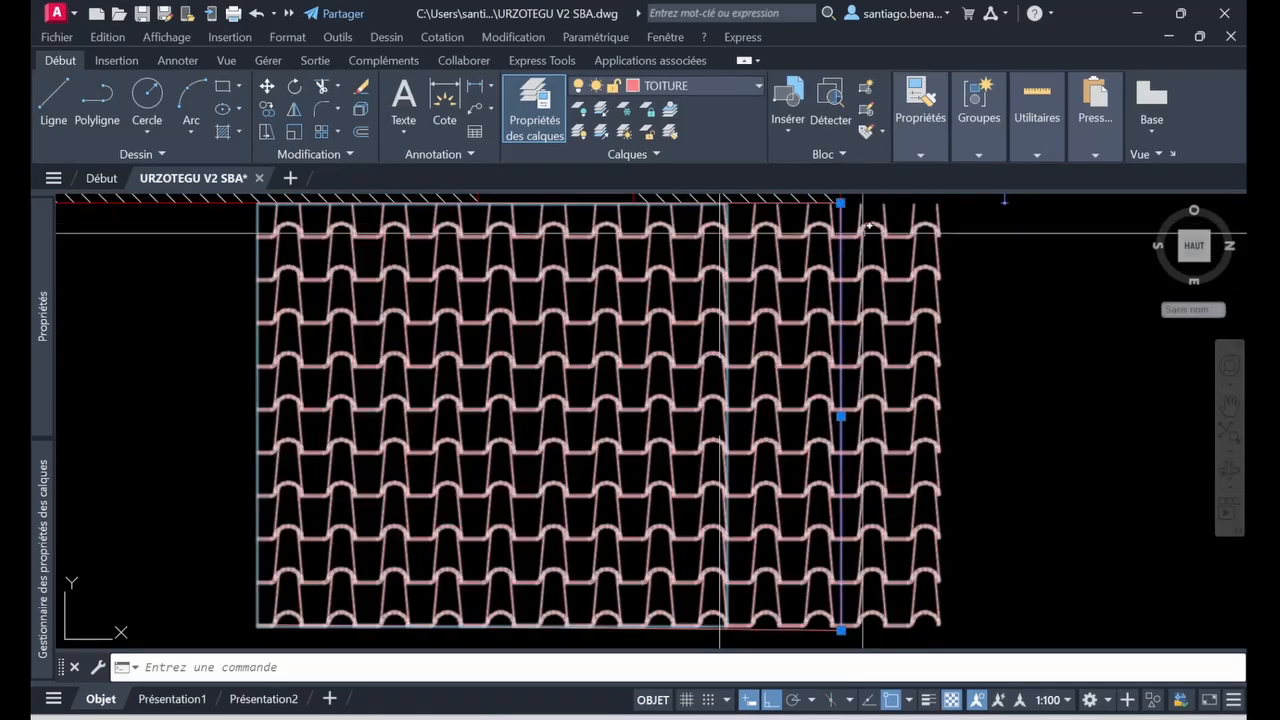
pyautogui.press('Escape')
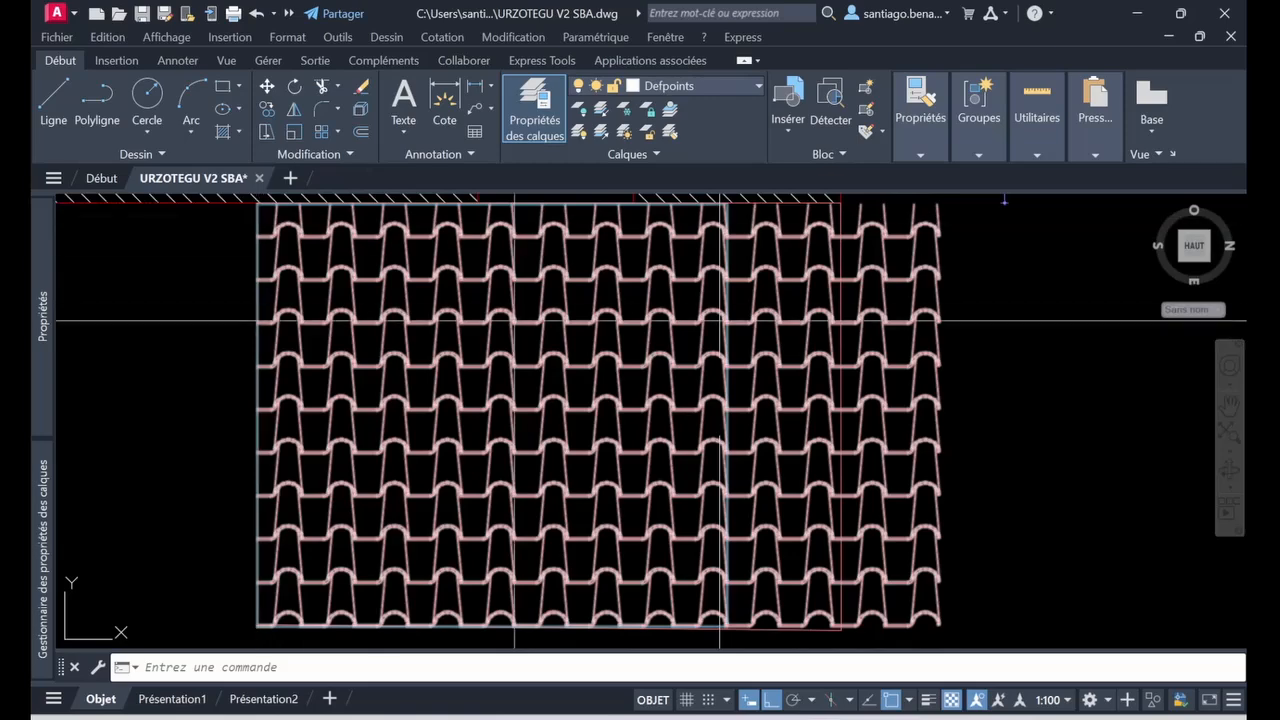
pyautogui.moveTo(611, 306)
pyautogui.mouseDown(button='middle')
pyautogui.moveTo(614, 326)
pyautogui.moveTo(625, 307)
pyautogui.mouseUp(button='middle')
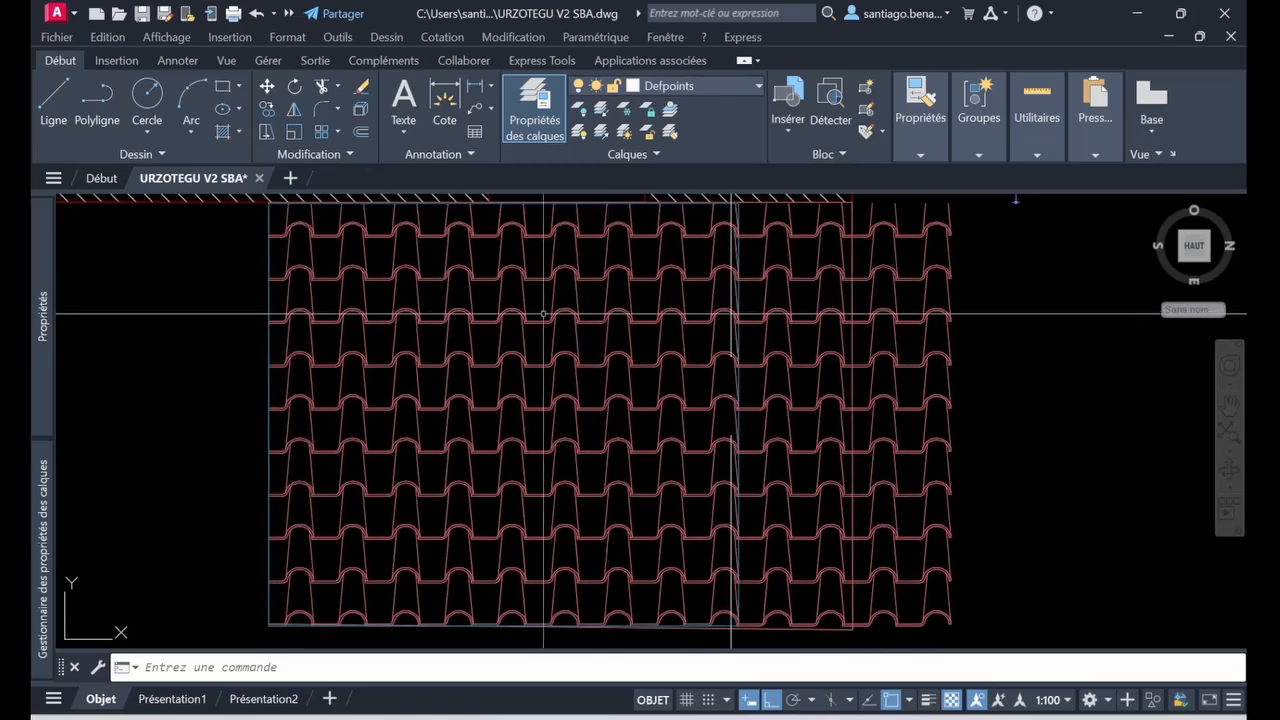
pyautogui.click(270, 220)
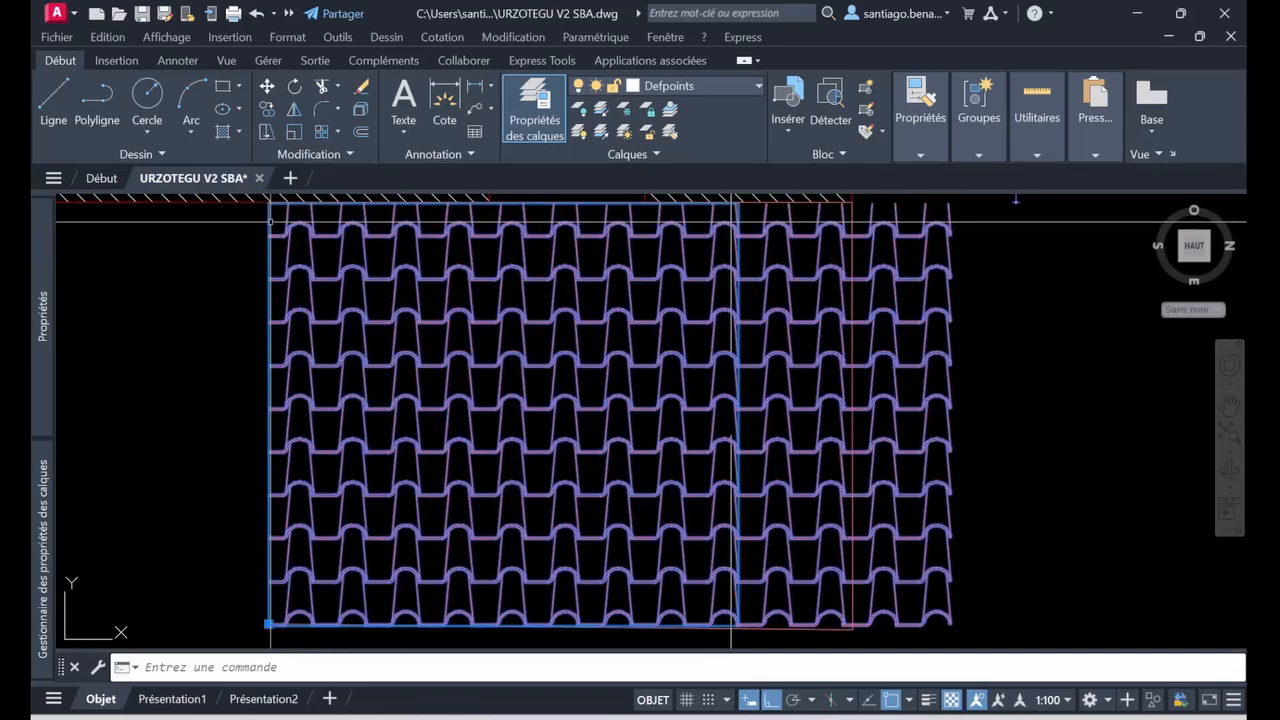
pyautogui.press('Escape')
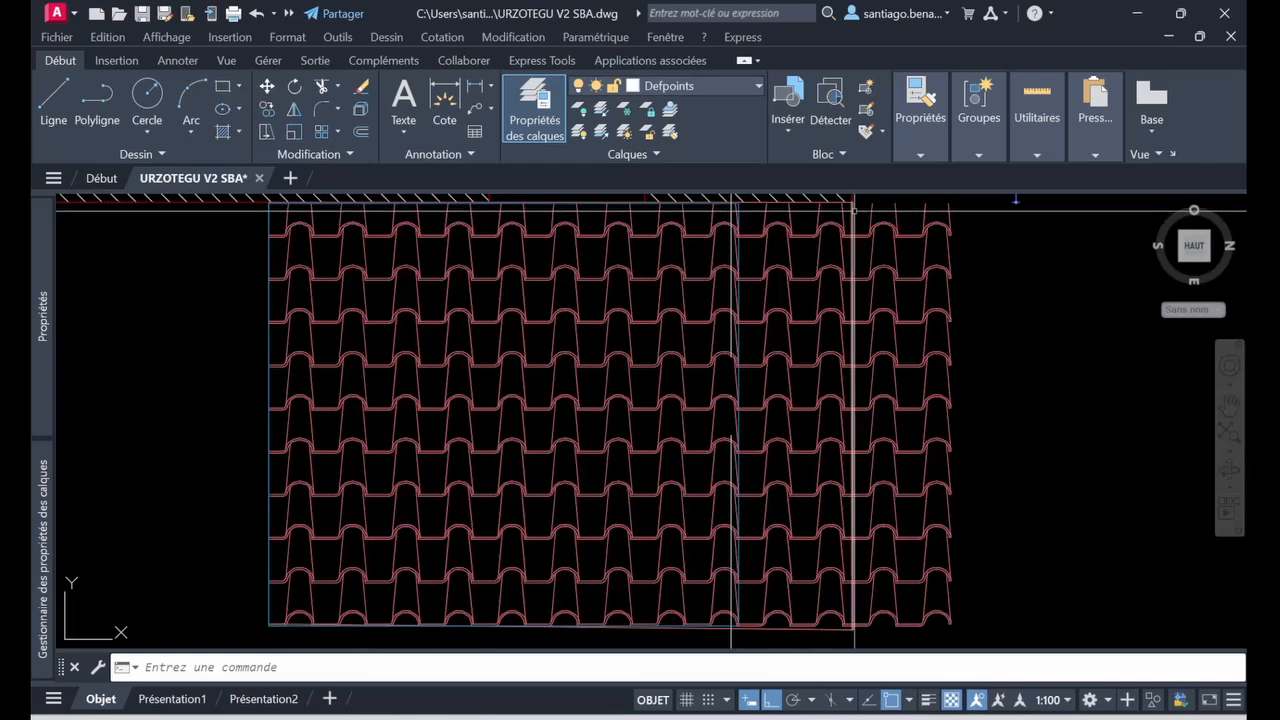
pyautogui.scroll(8, 853, 210)
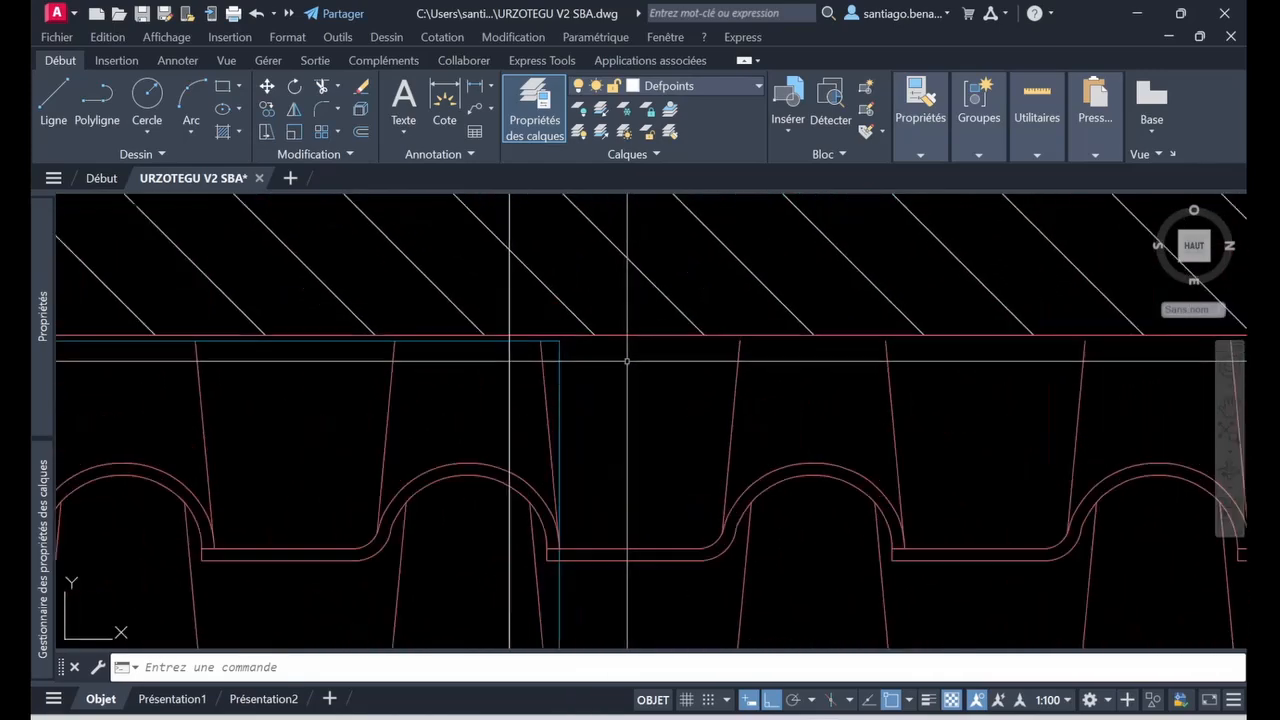
# Measure the horizontal distance from the tile block frame's upper-right corner perpendicular to the roof outline's right edge.
pyautogui.moveTo(627, 361); pyautogui.dragTo(410, 370, button='middle')
pyautogui.write('di')
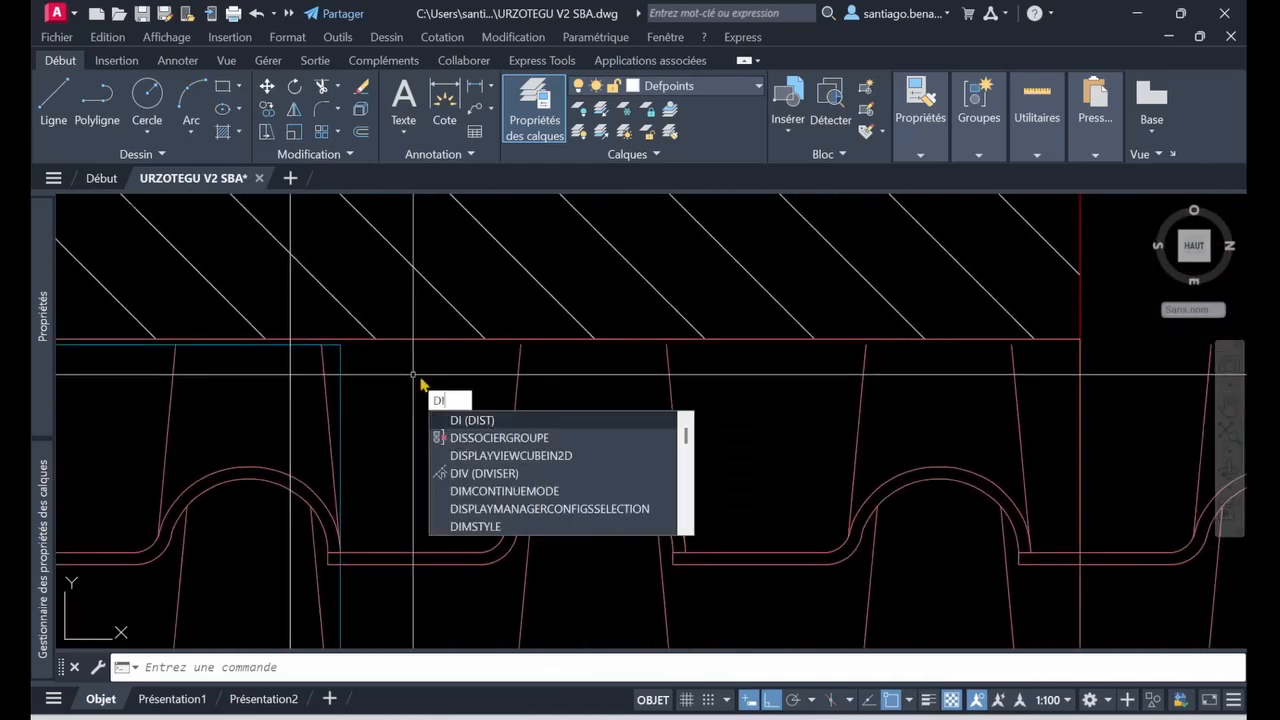
pyautogui.press('Return')
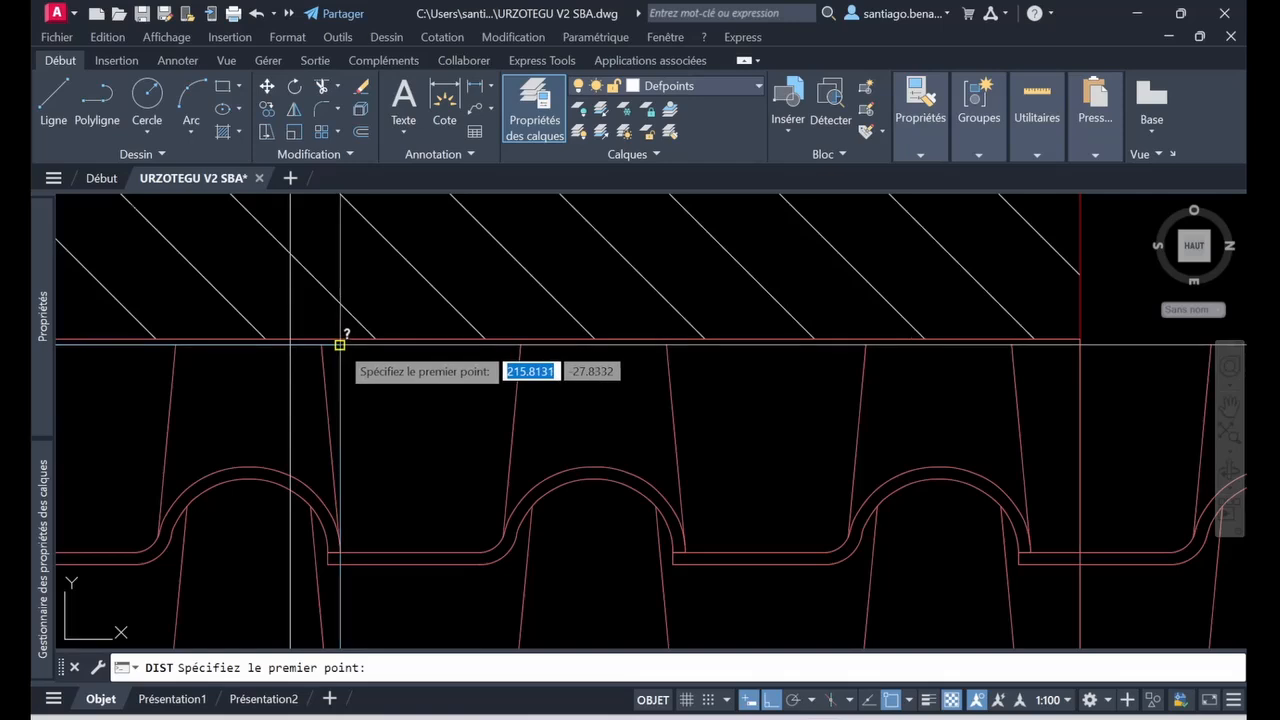
pyautogui.click(340, 344)
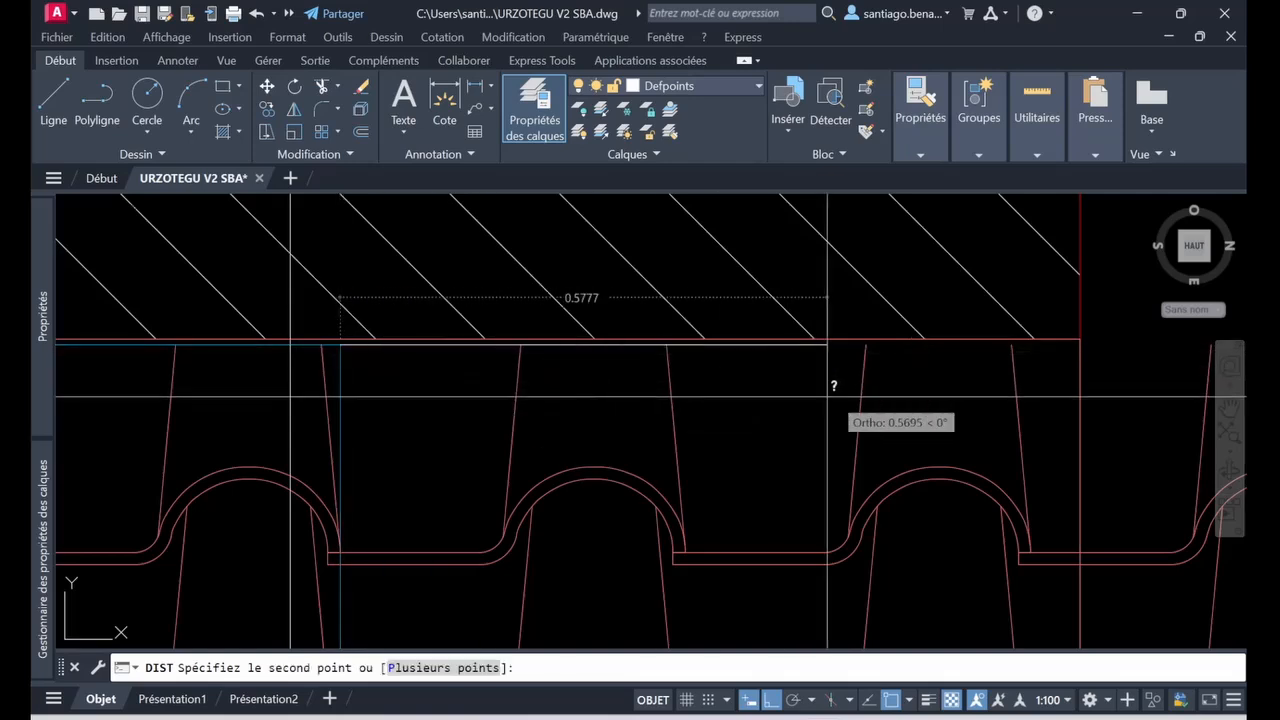
pyautogui.keyDown('shift'); pyautogui.rightClick(1080, 340); pyautogui.keyUp('shift')
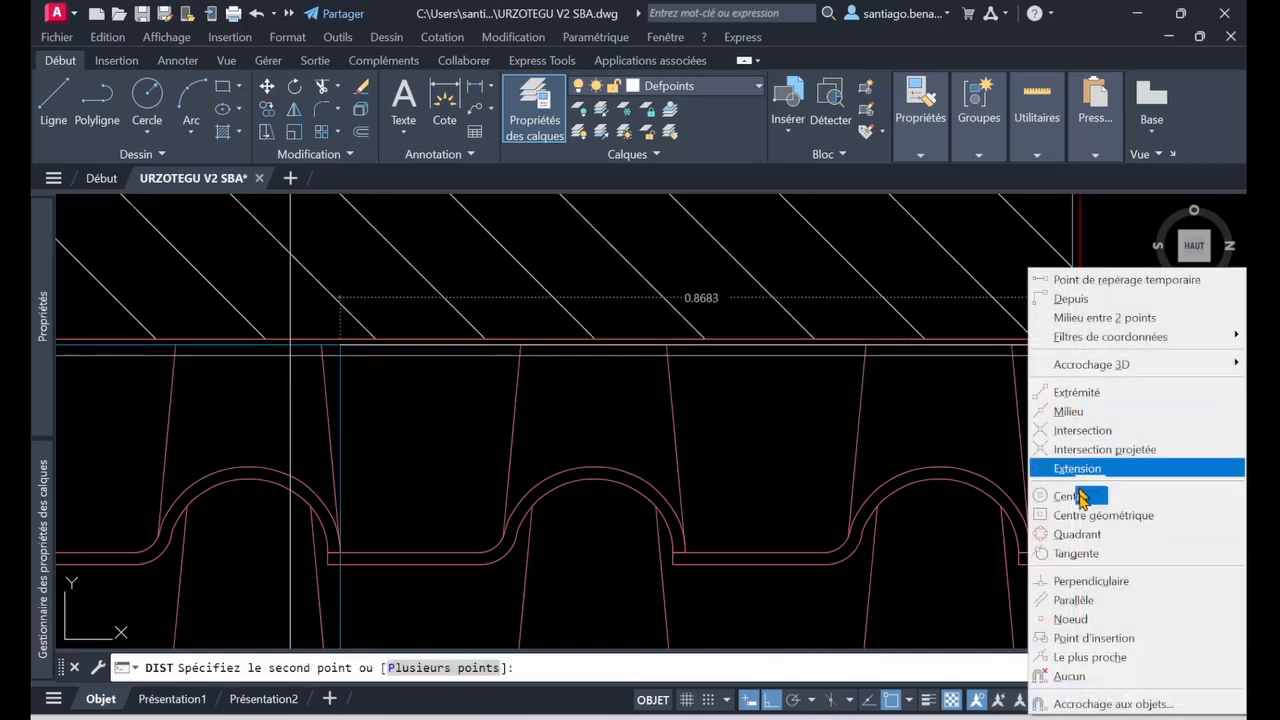
pyautogui.click(1090, 581)
pyautogui.click(1080, 402)
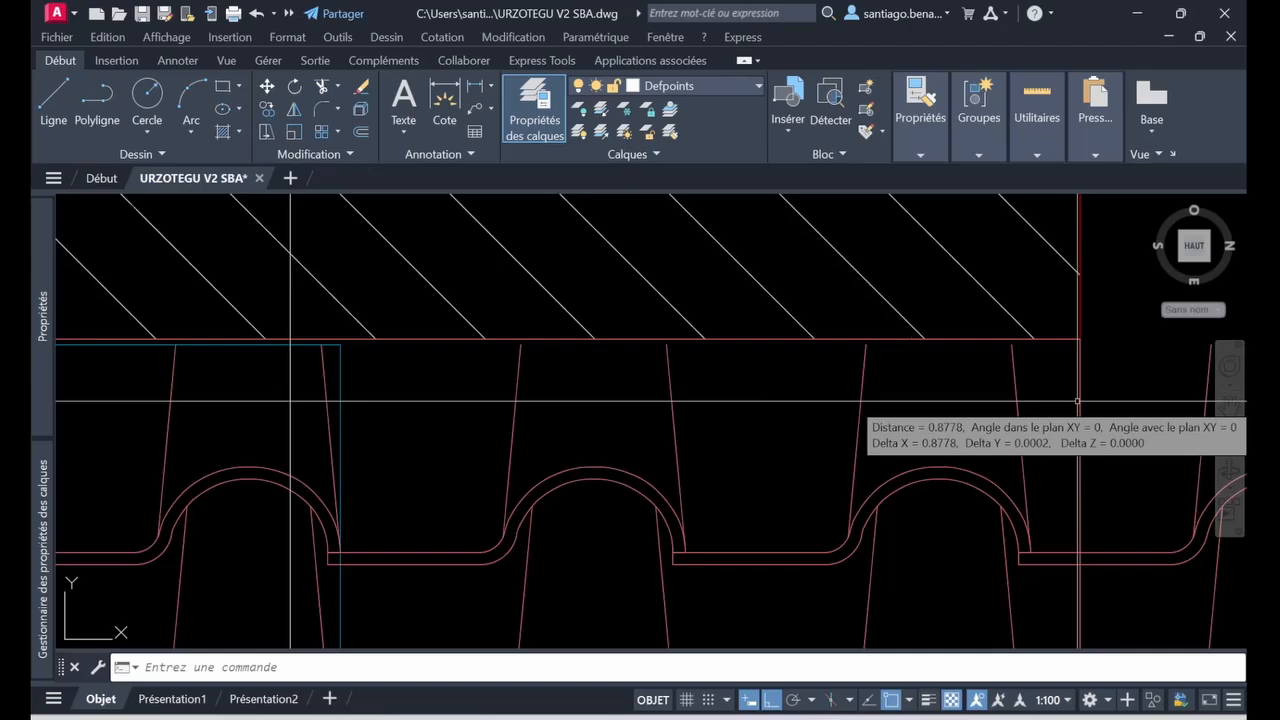
# Open the definition of the roof tile block Toiture 1 in the block editor again.
pyautogui.scroll(-10, 1078, 402)
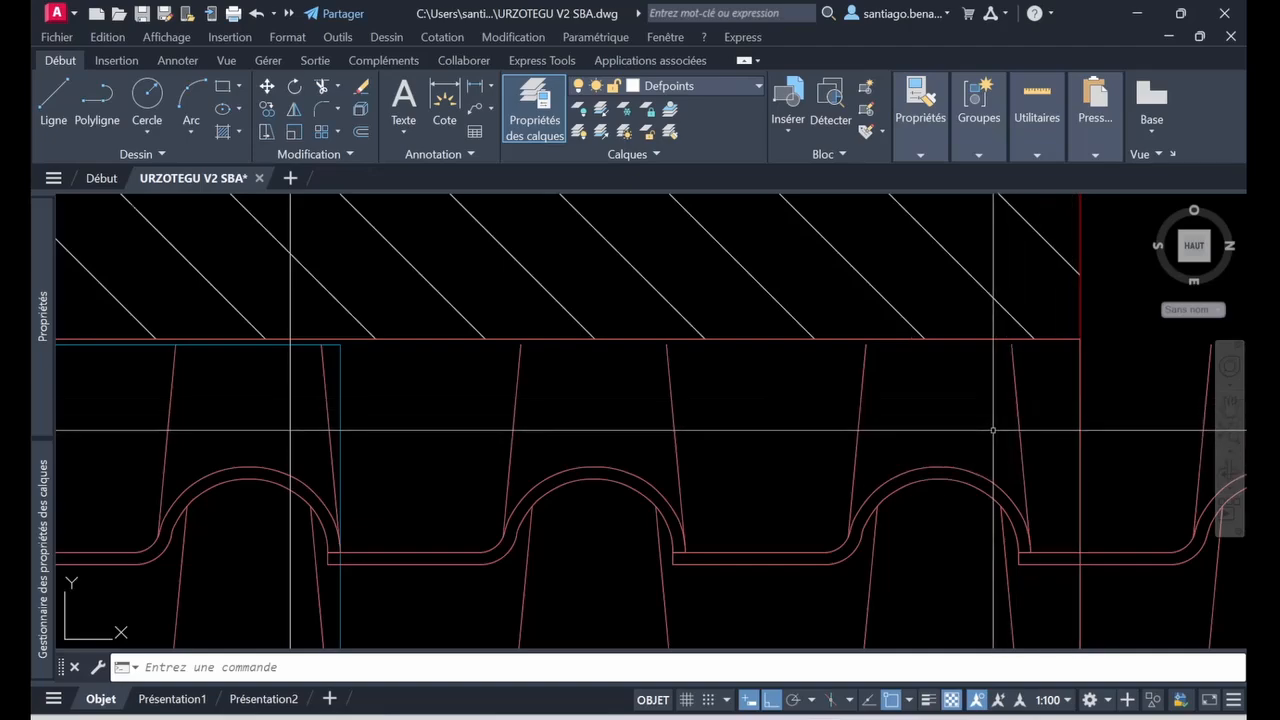
pyautogui.doubleClick(941, 360)
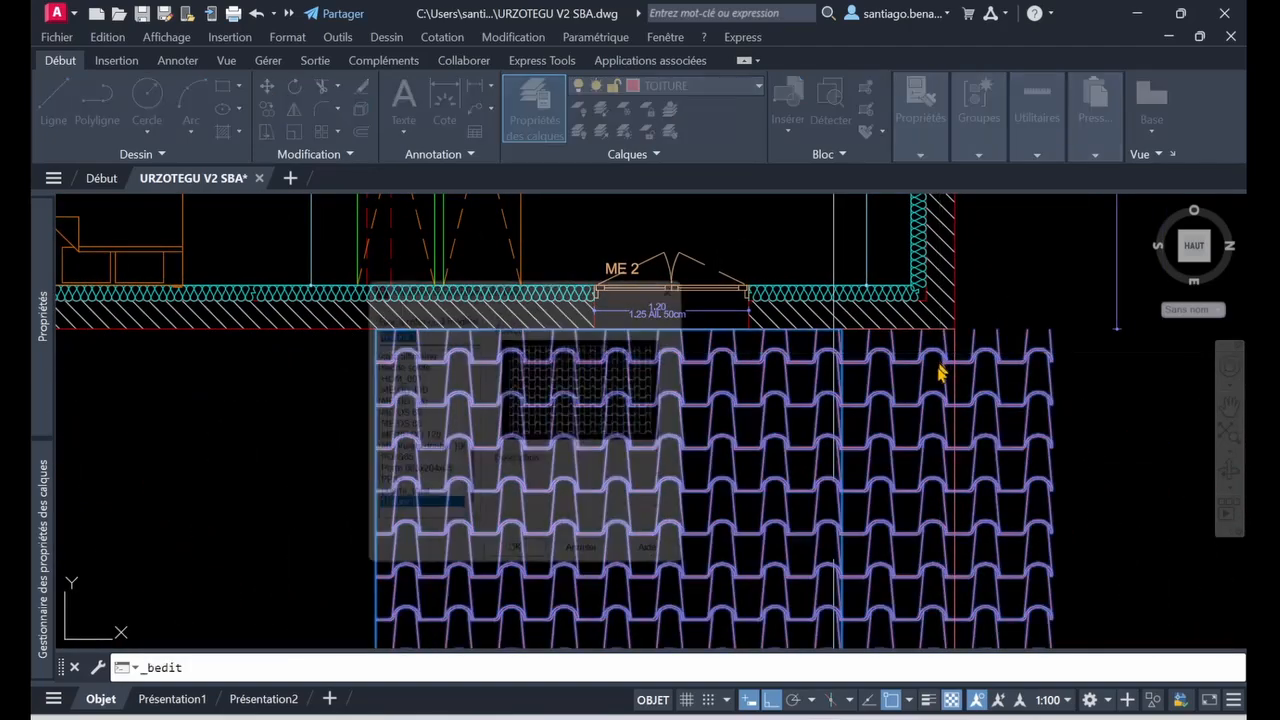
pyautogui.click(520, 568)
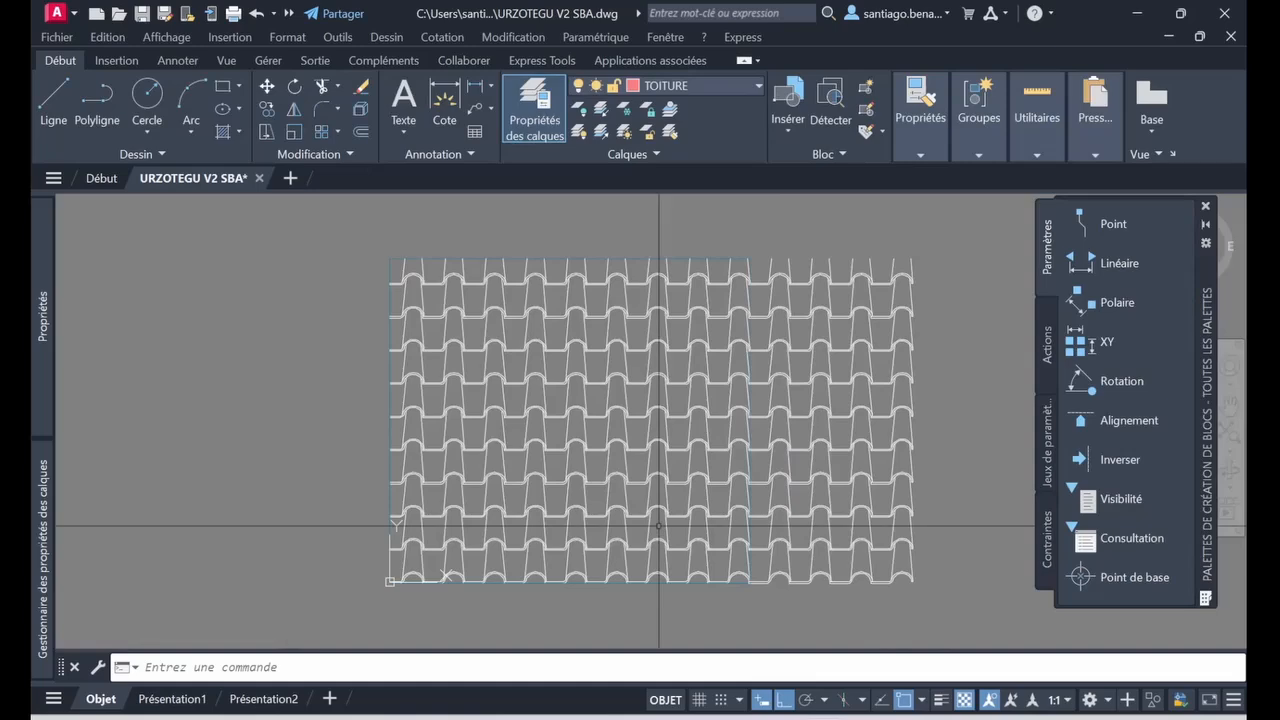
# Draw a horizontal line 0.8778 long from the frame's upper-right corner rightward along the top of the added tiles.
pyautogui.scroll(6, 661, 387)
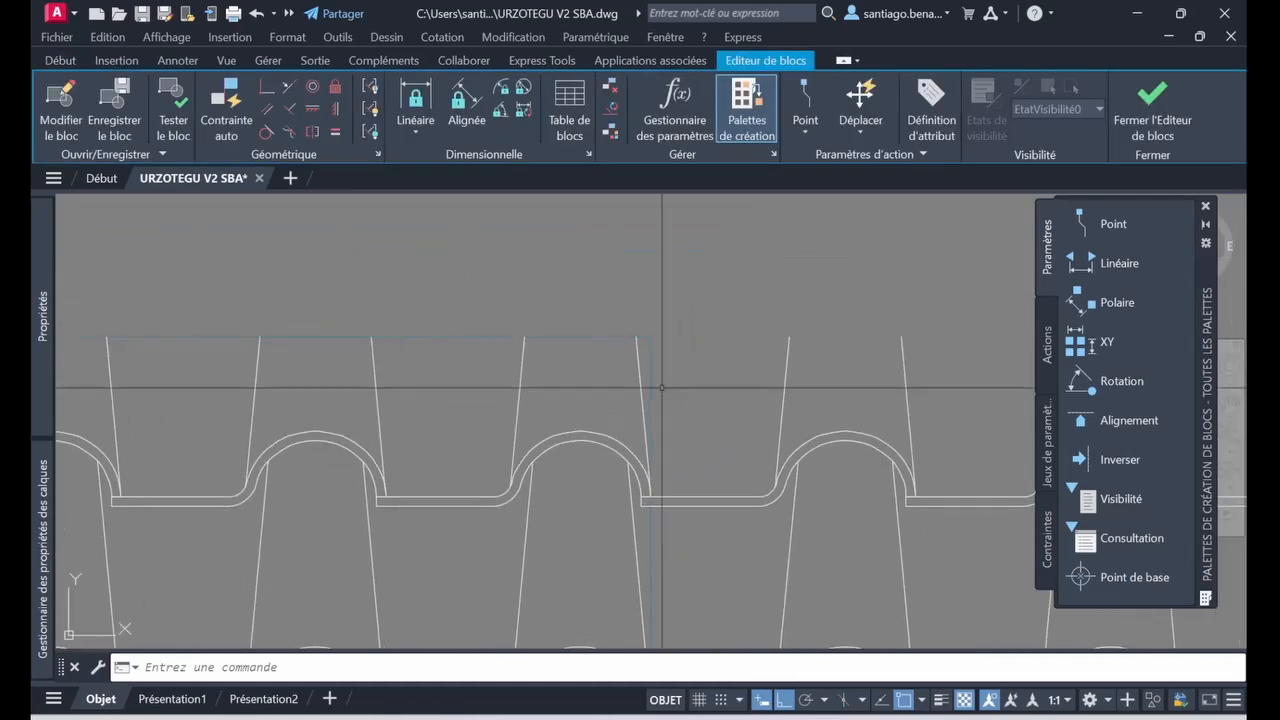
pyautogui.scroll(4, 661, 387)
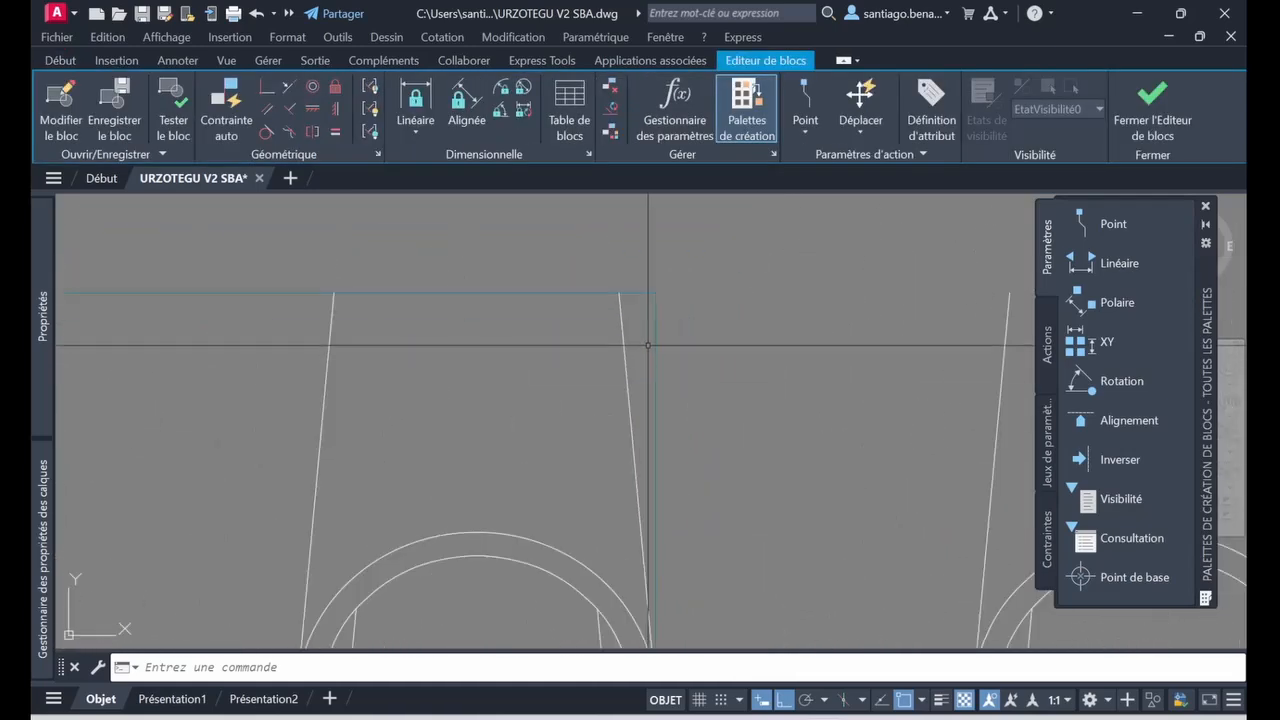
pyautogui.write('l')
pyautogui.press('Return')
pyautogui.click(655, 293)
pyautogui.scroll(-2, 779, 320)
pyautogui.scroll(-4, 779, 320)
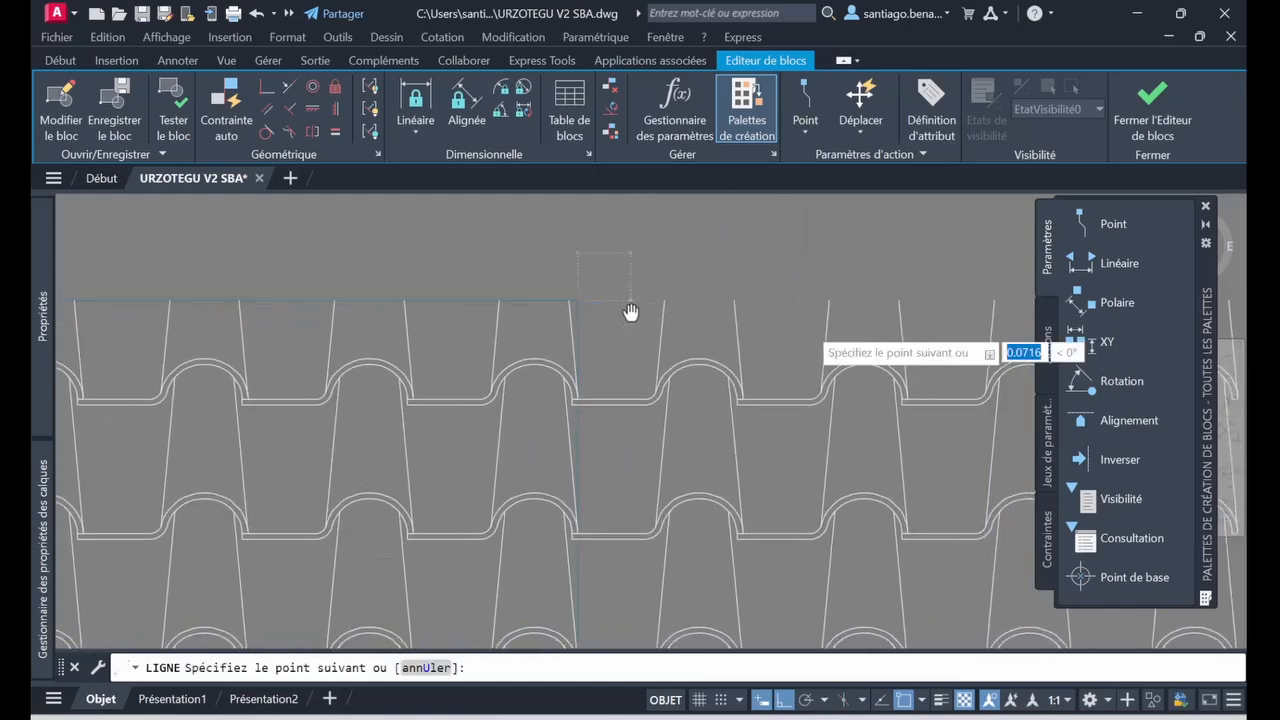
pyautogui.scroll(2, 570, 268)
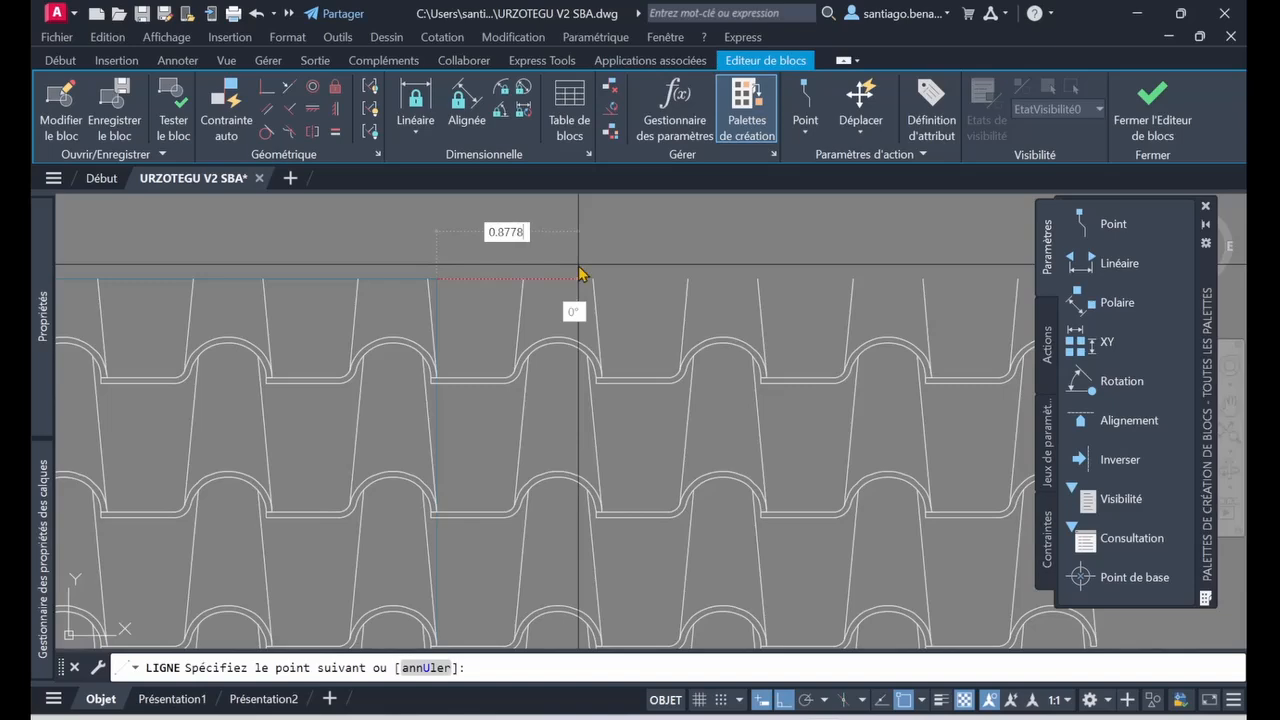
pyautogui.scroll(-5, 629, 278)
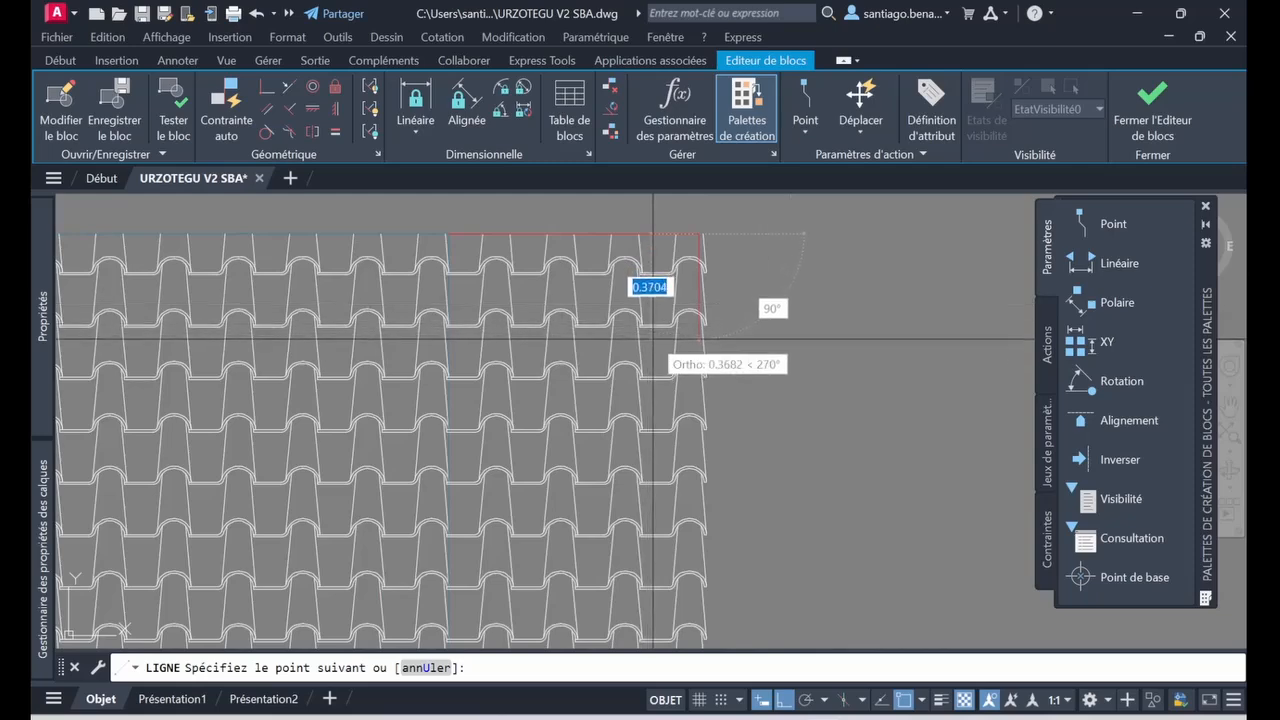
pyautogui.moveTo(651, 323)
pyautogui.mouseDown(button='middle')
pyautogui.moveTo(680, 331)
pyautogui.moveTo(705, 310)
pyautogui.mouseUp(button='middle')
pyautogui.scroll(-4, 714, 331)
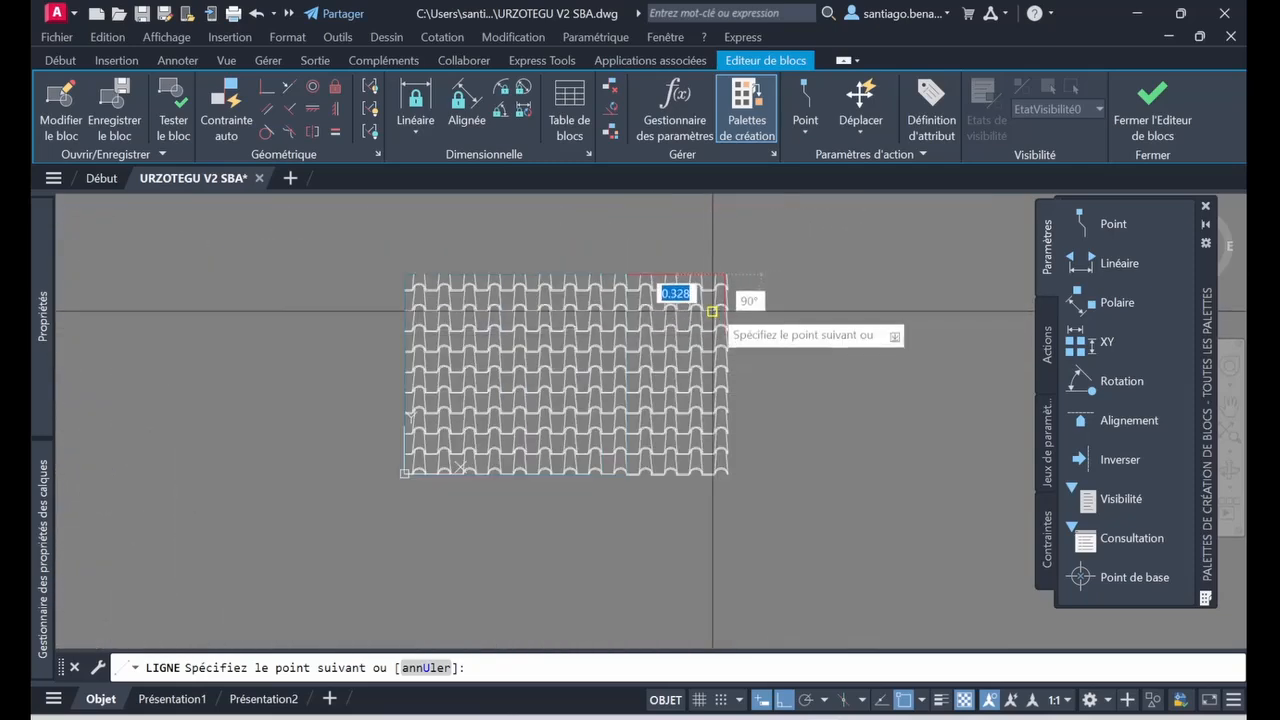
pyautogui.scroll(6, 686, 286)
pyautogui.press('Escape')
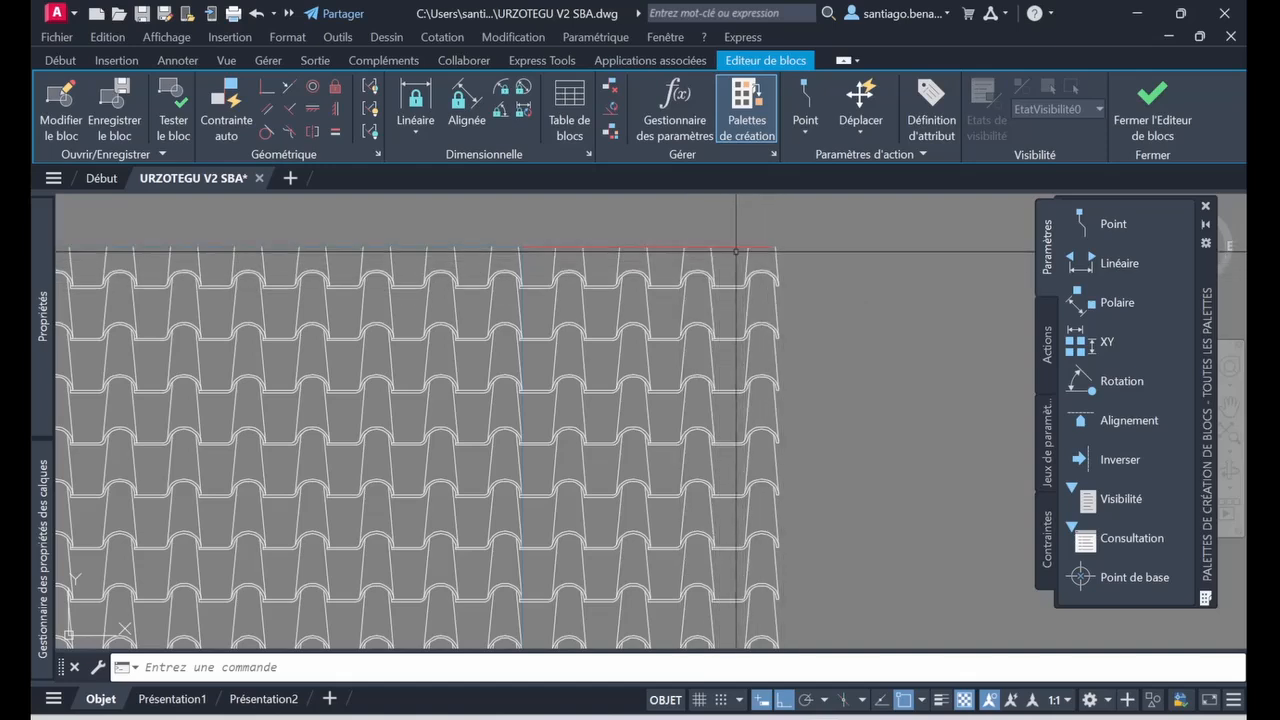
# Close the block editor and save the modifications in Toiture 1.
pyautogui.click(1153, 137)
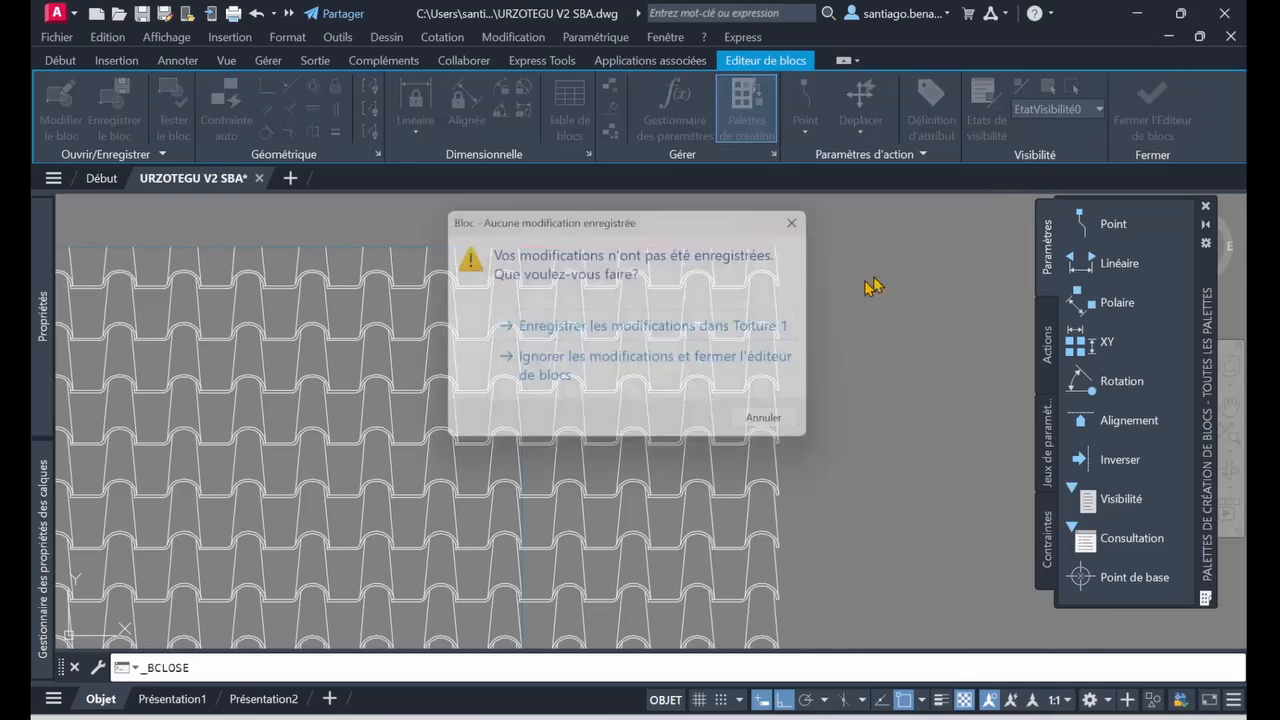
pyautogui.click(646, 337)
pyautogui.moveTo(845, 352); pyautogui.dragTo(764, 351, button='middle')
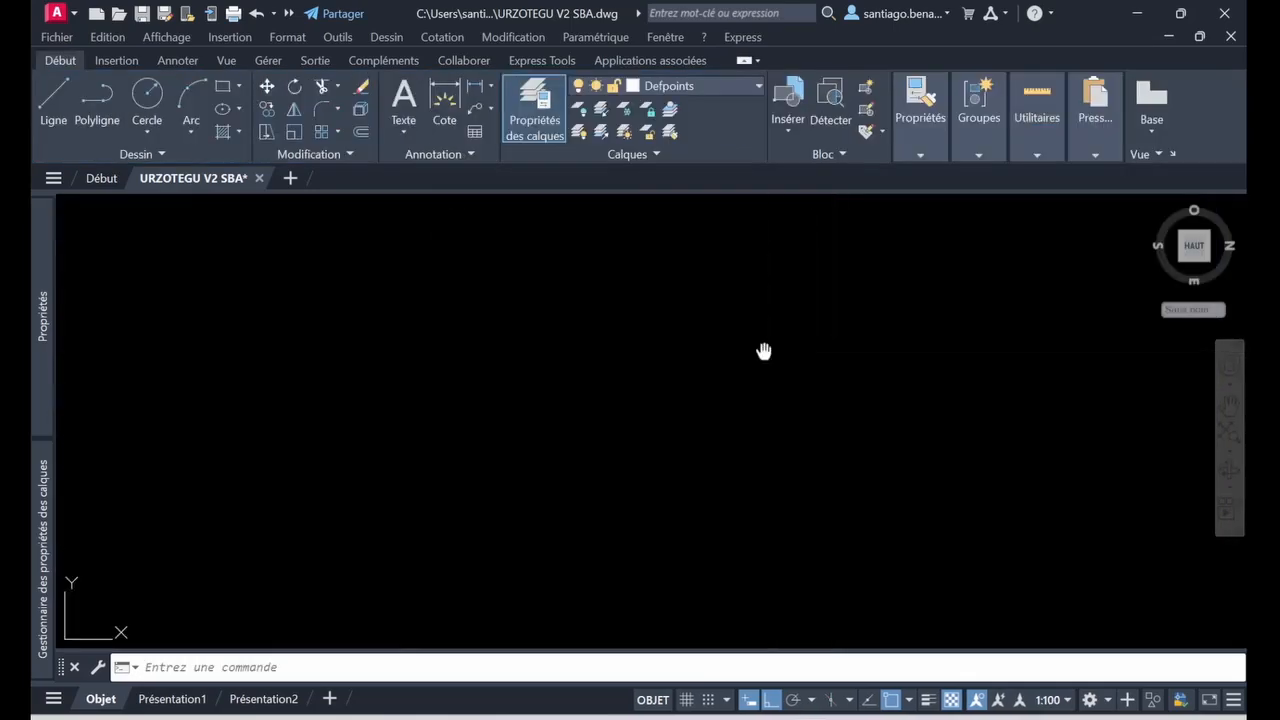
# Check the gap between the block frame's upper-right corner and the roof outline's right edge with a linear dimension, without placing it.
pyautogui.scroll(8, 773, 481)
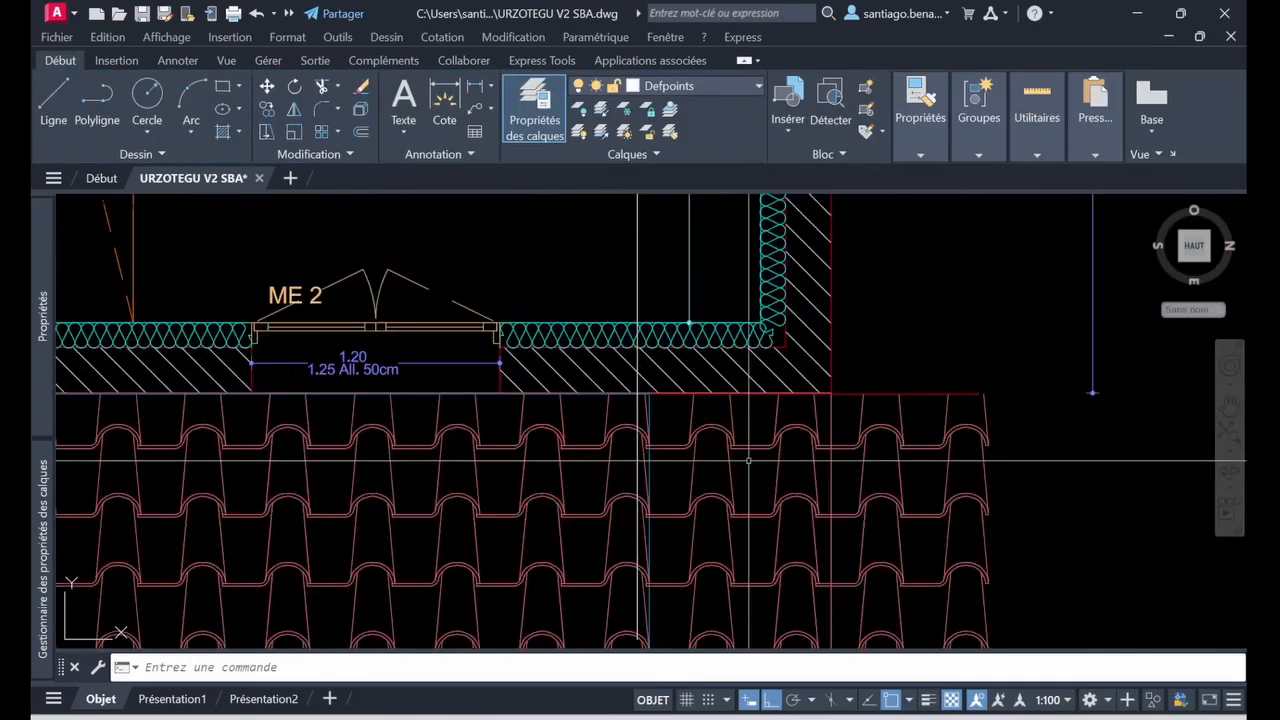
pyautogui.scroll(6, 773, 481)
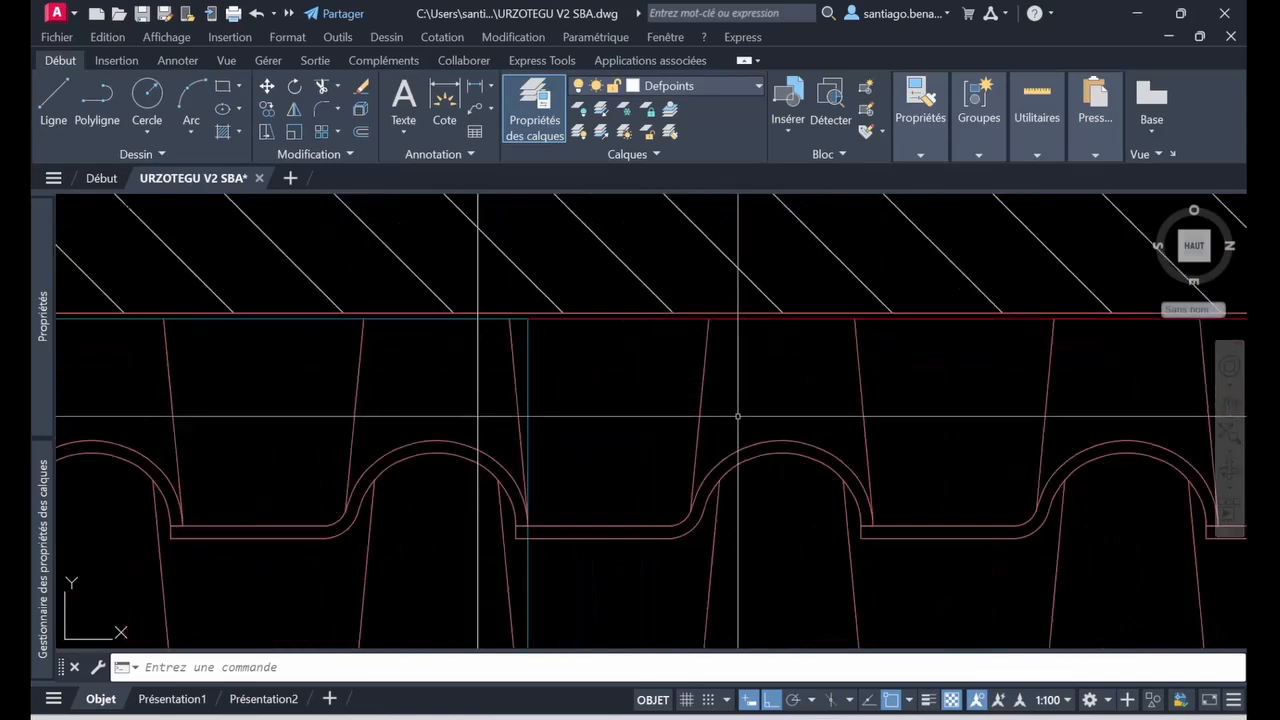
pyautogui.moveTo(537, 423); pyautogui.dragTo(477, 423, button='middle')
pyautogui.press('space')
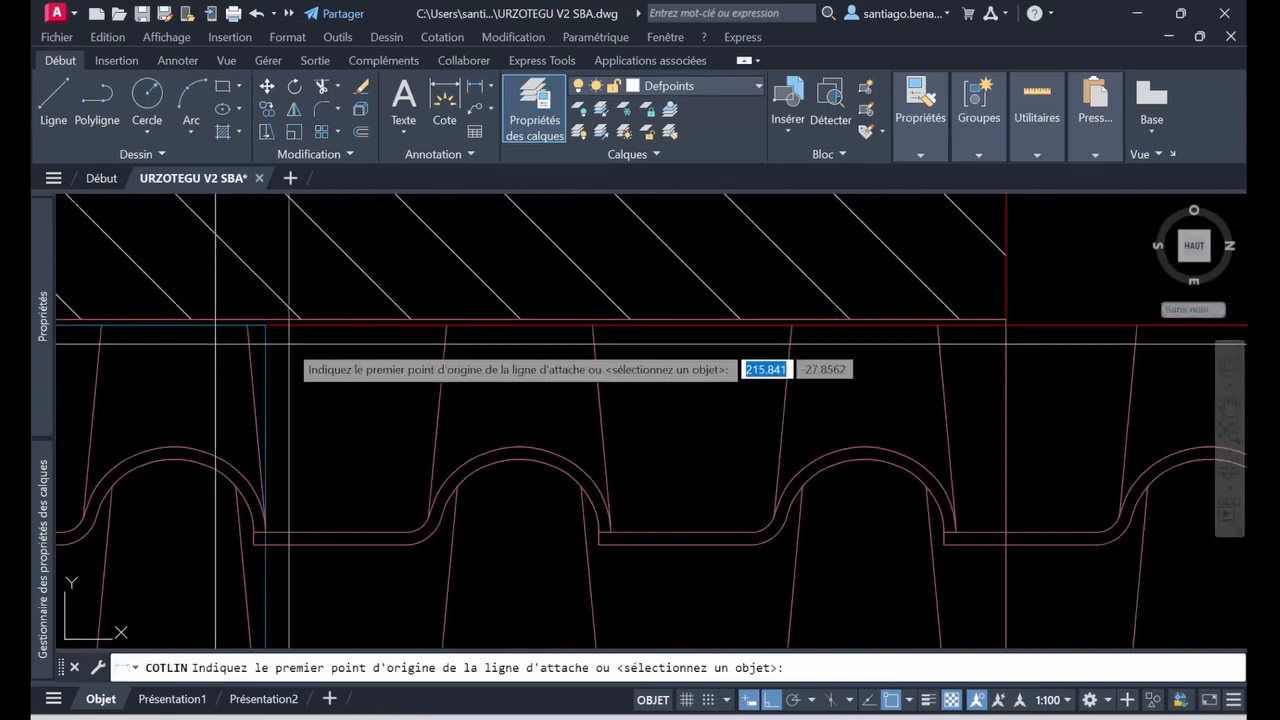
pyautogui.click(265, 325)
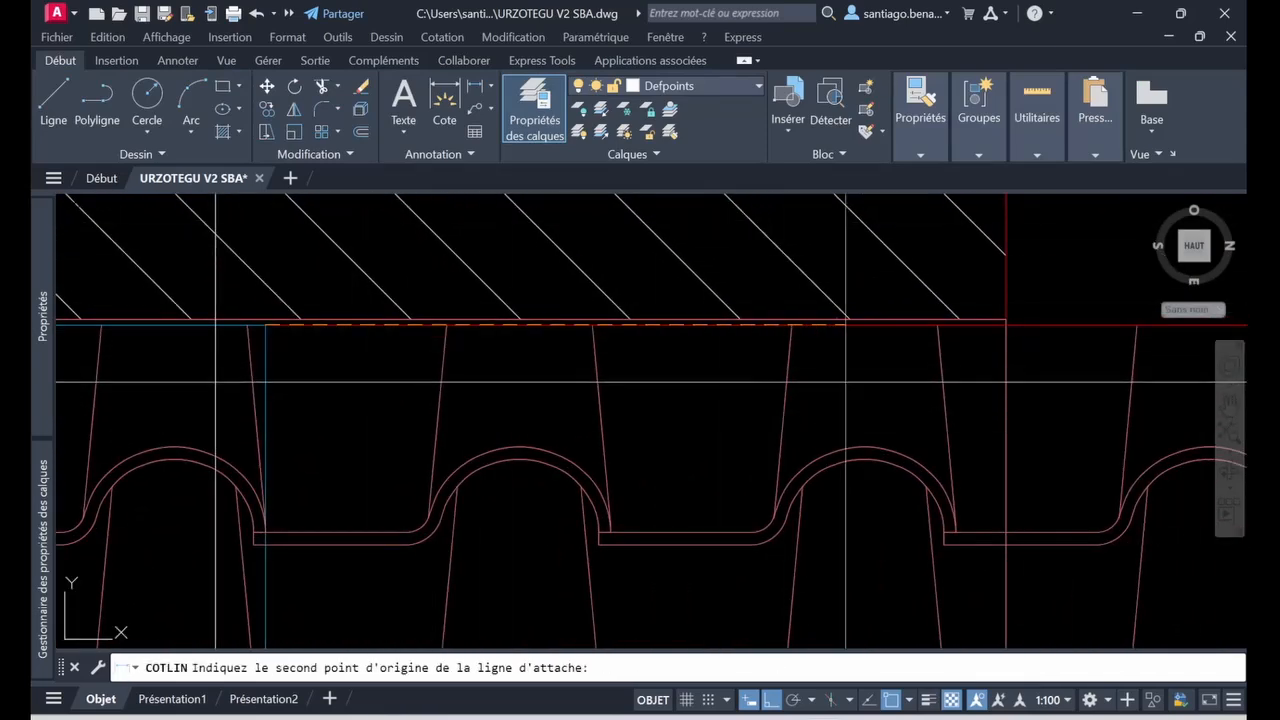
pyautogui.click(1004, 322)
pyautogui.scroll(-8, 950, 370)
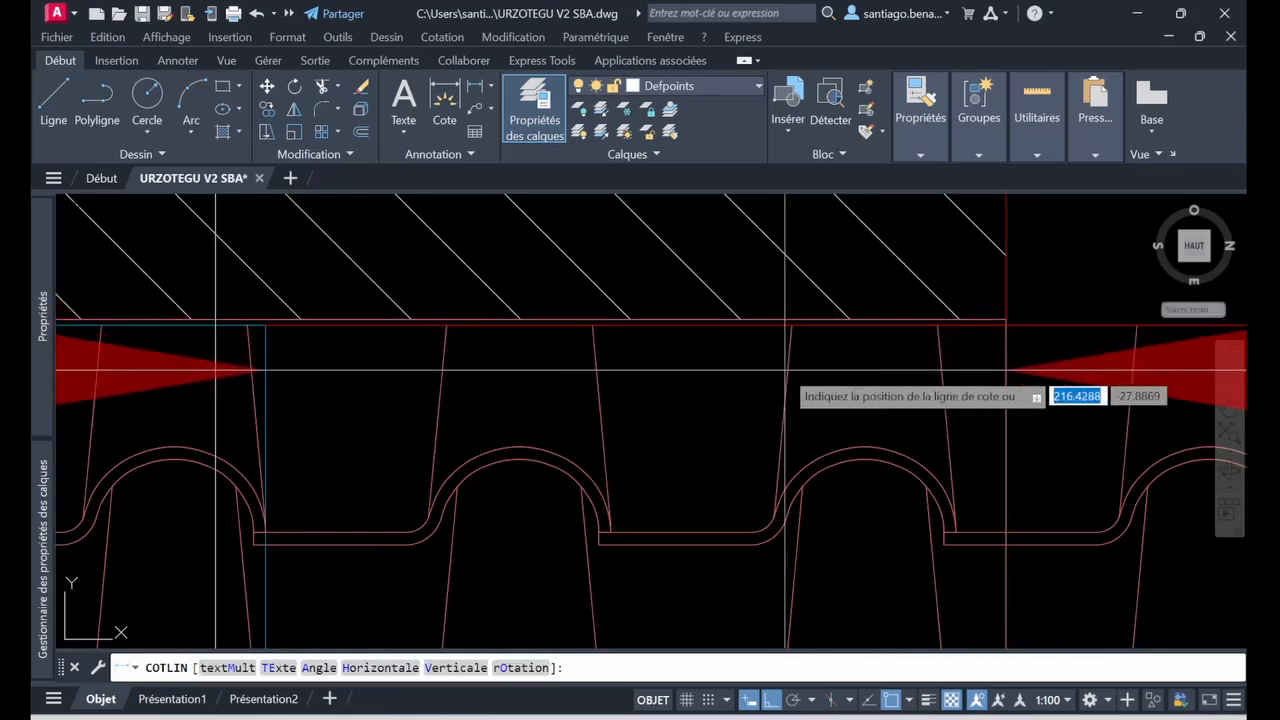
pyautogui.scroll(-6, 858, 404)
pyautogui.moveTo(938, 446); pyautogui.dragTo(678, 446, button='middle')
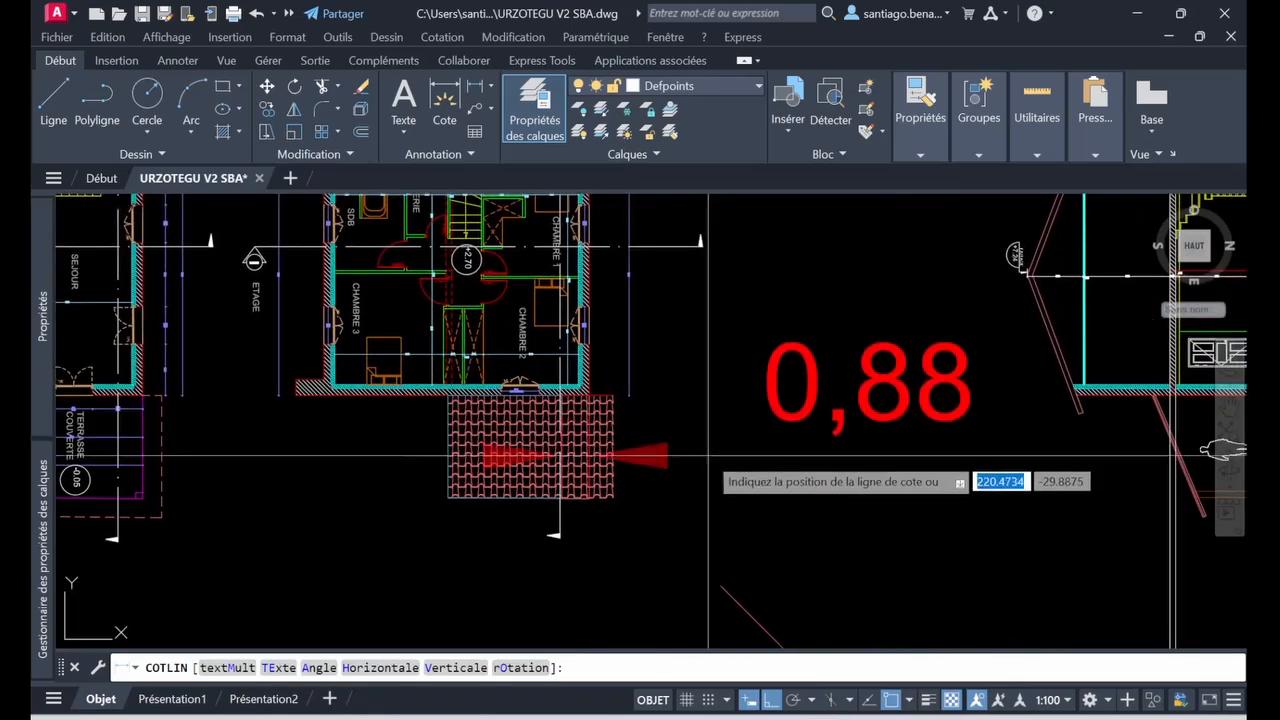
pyautogui.scroll(2, 668, 440)
pyautogui.scroll(-4, 651, 430)
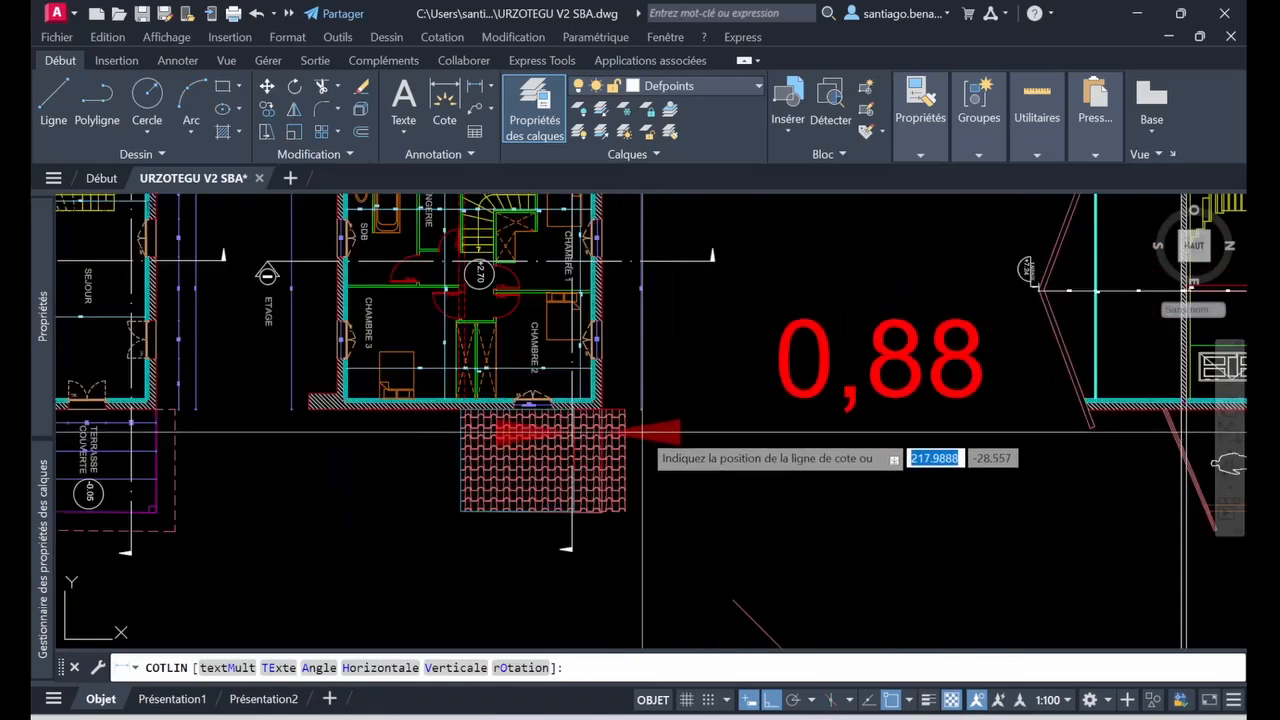
pyautogui.scroll(7, 634, 427)
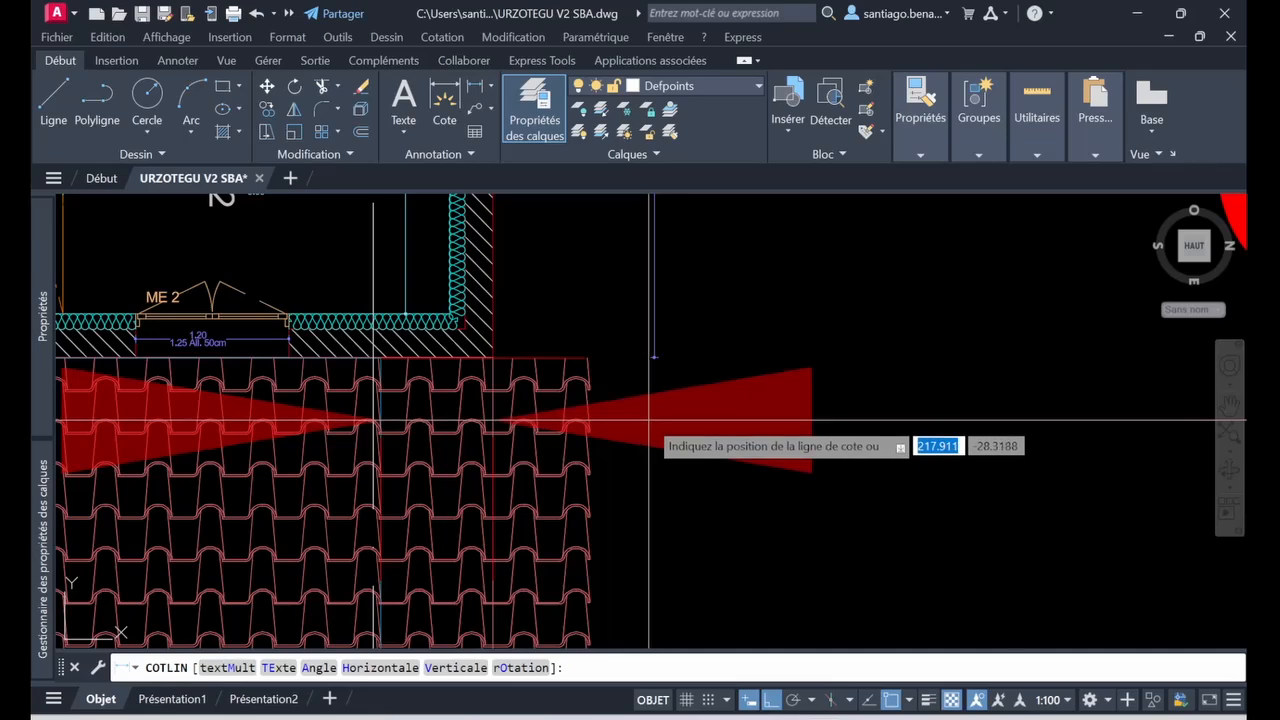
pyautogui.press('Escape')
pyautogui.moveTo(626, 409); pyautogui.dragTo(704, 394, button='middle')
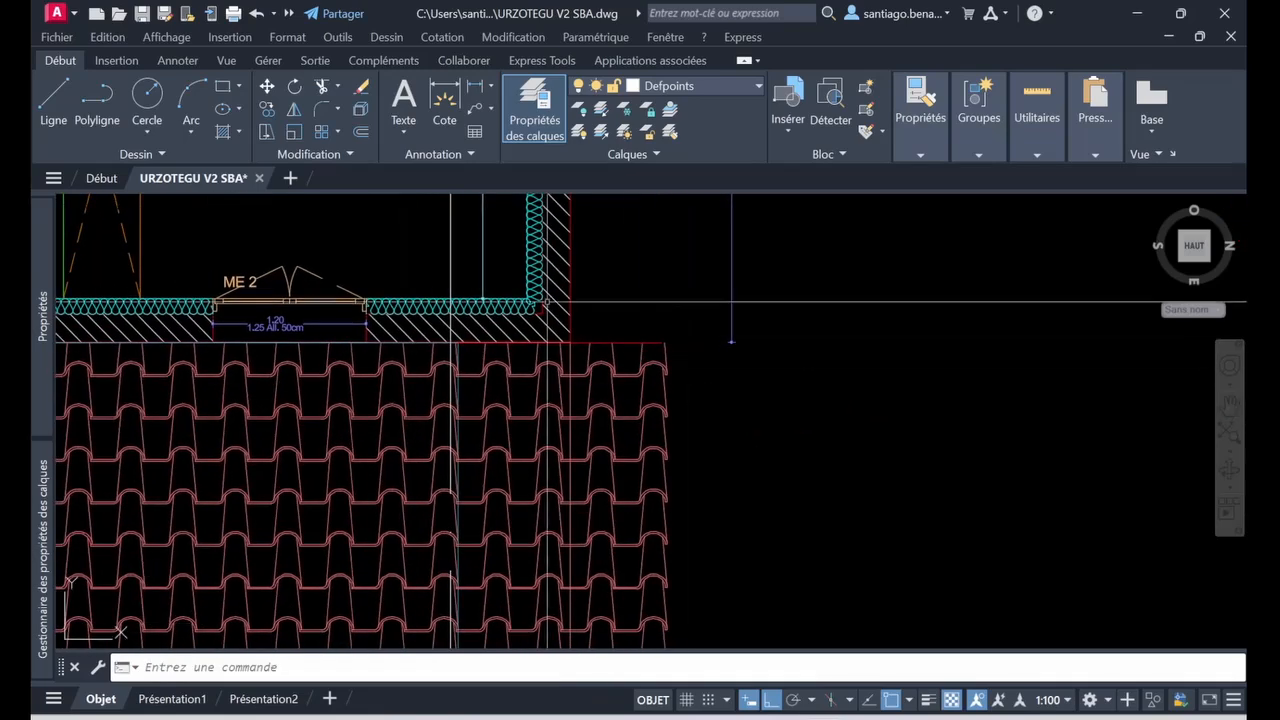
pyautogui.doubleClick(595, 370)
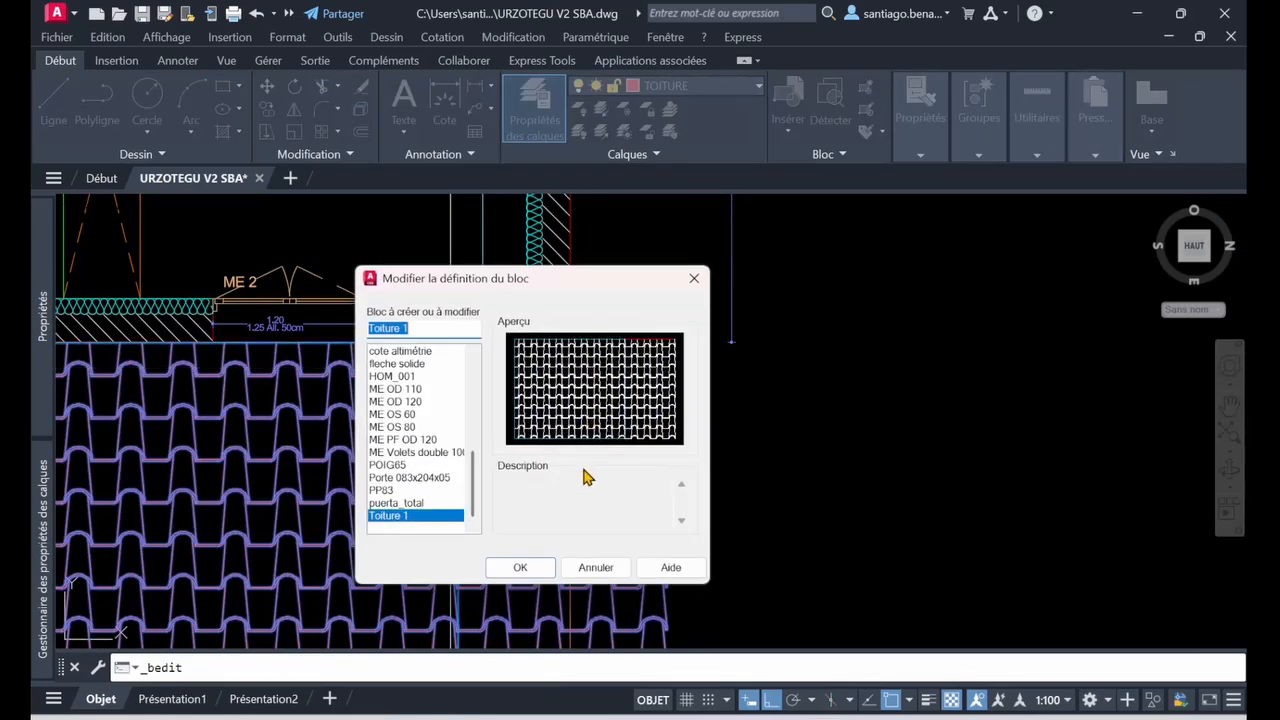
pyautogui.press('Escape')
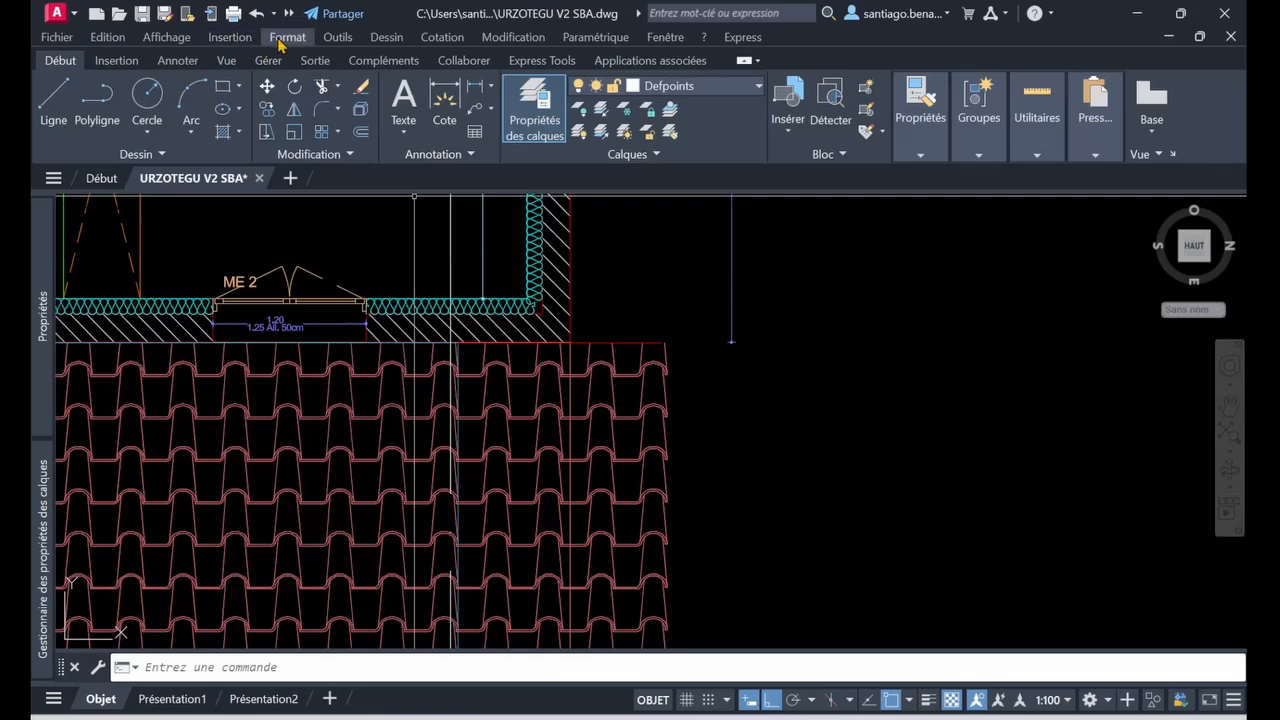
# Try to change the drawing's insertion scale units to Mètres.
pyautogui.click(286, 37)
pyautogui.click(337, 363)
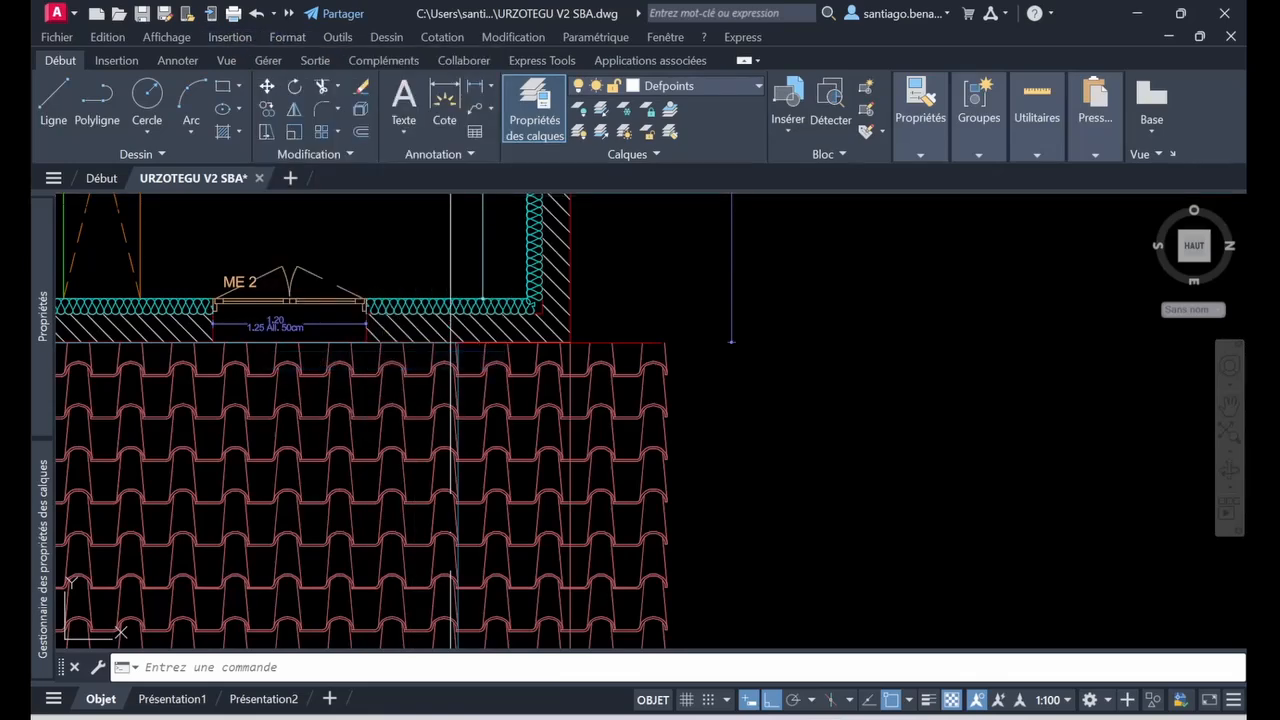
pyautogui.click(368, 398)
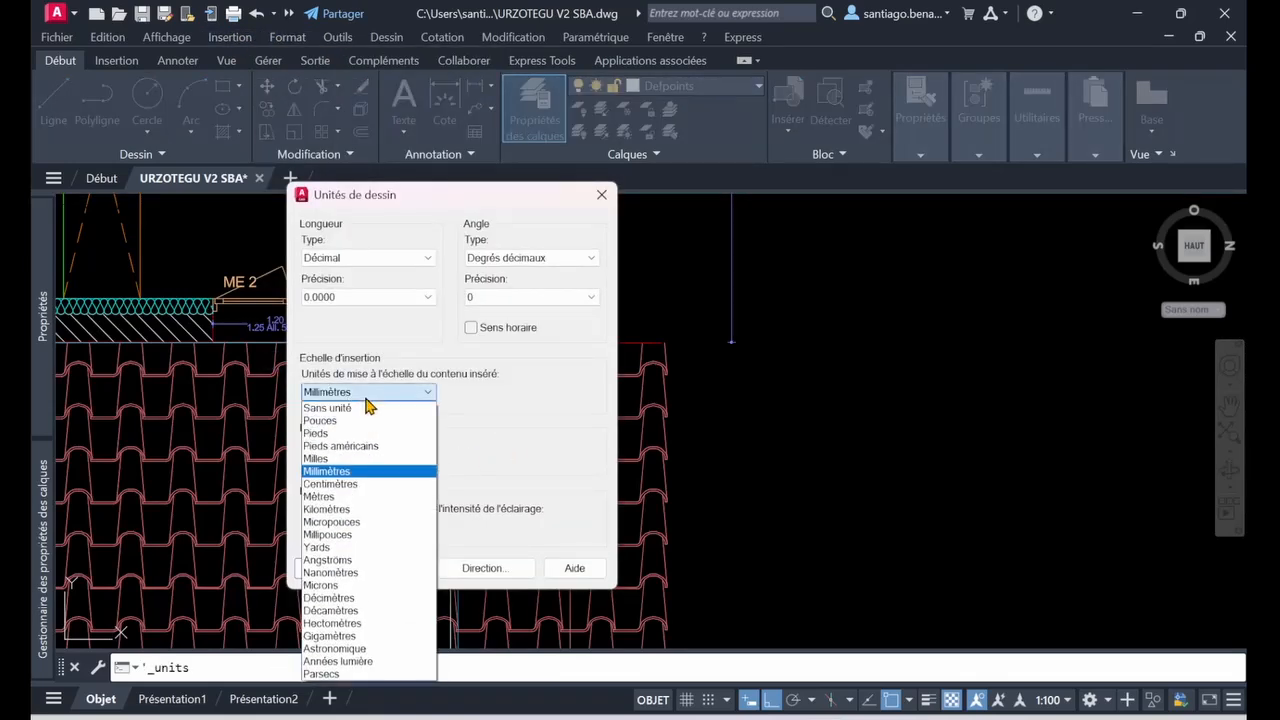
pyautogui.click(330, 496)
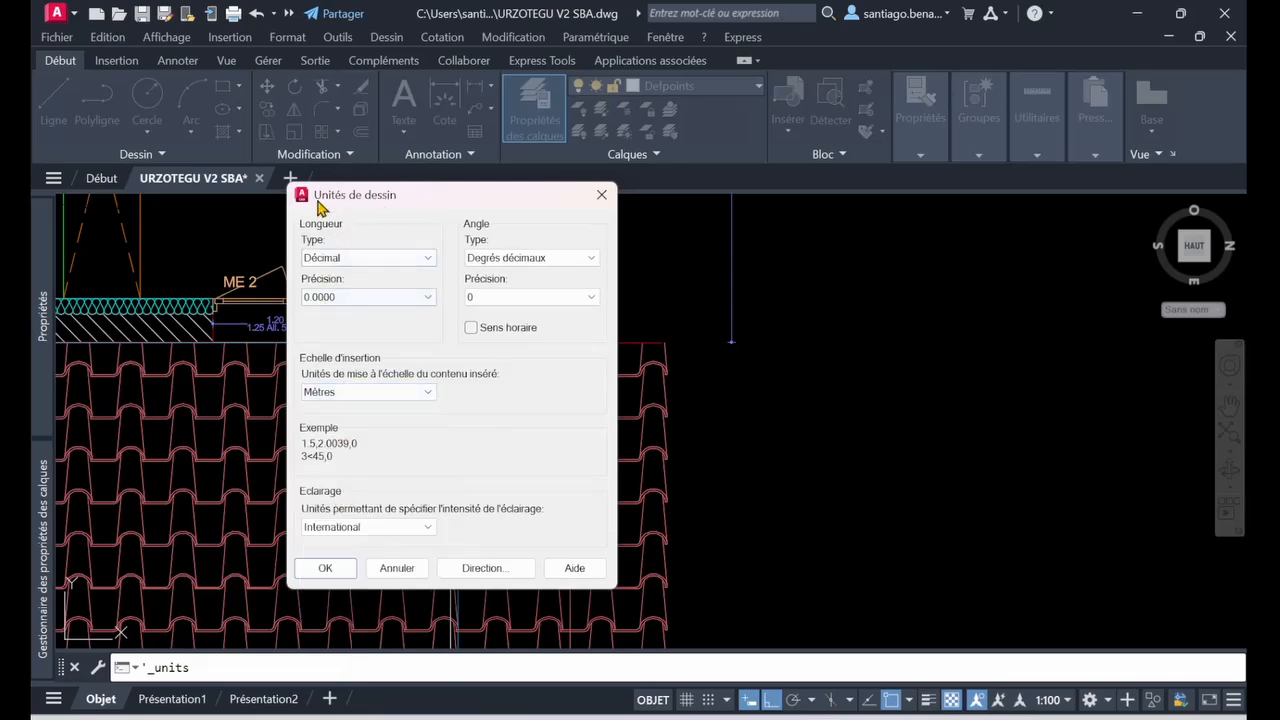
pyautogui.press('Return')
# Reopen the drawing units settings and set the scaling units for inserted content to Mètres.
pyautogui.click(284, 38)
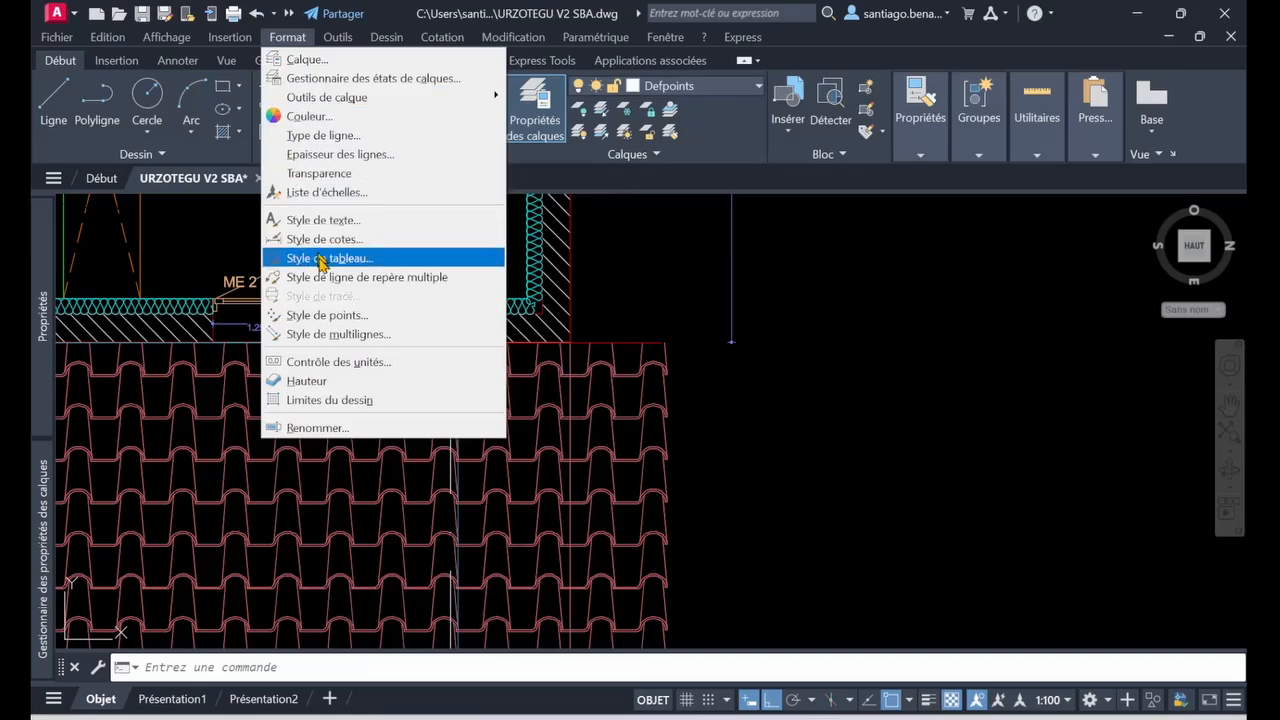
pyautogui.click(334, 368)
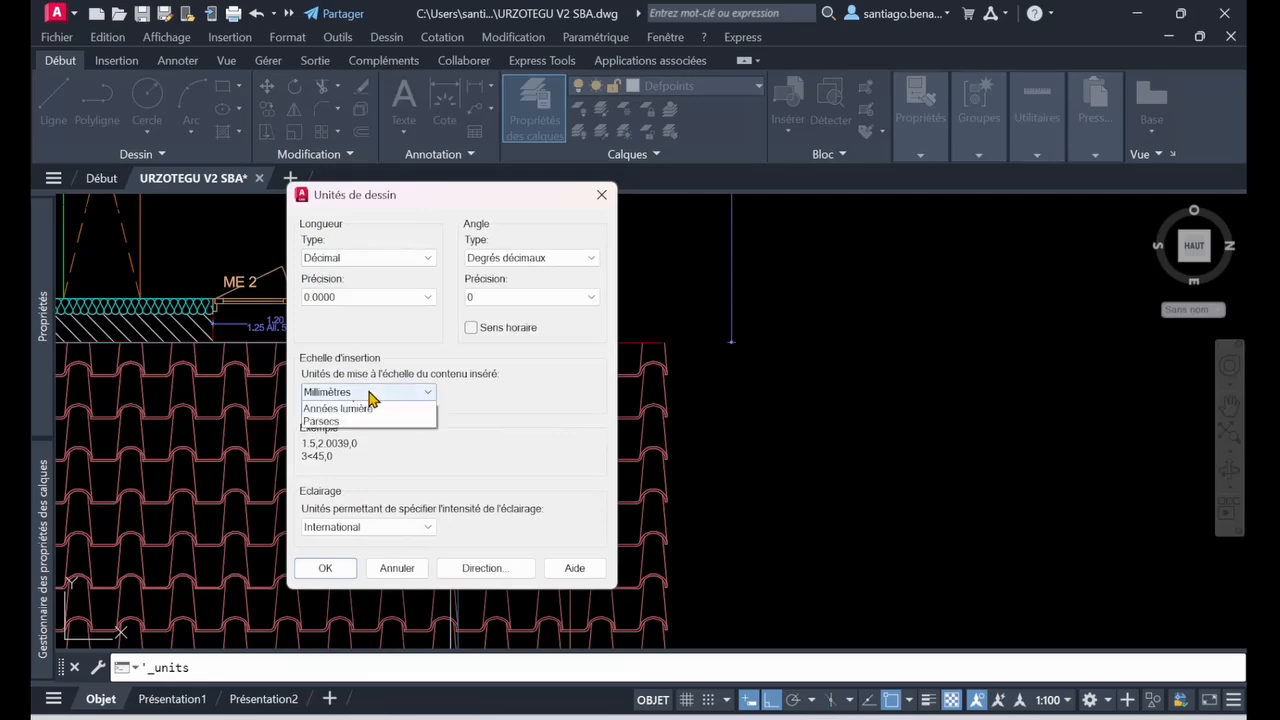
pyautogui.click(345, 497)
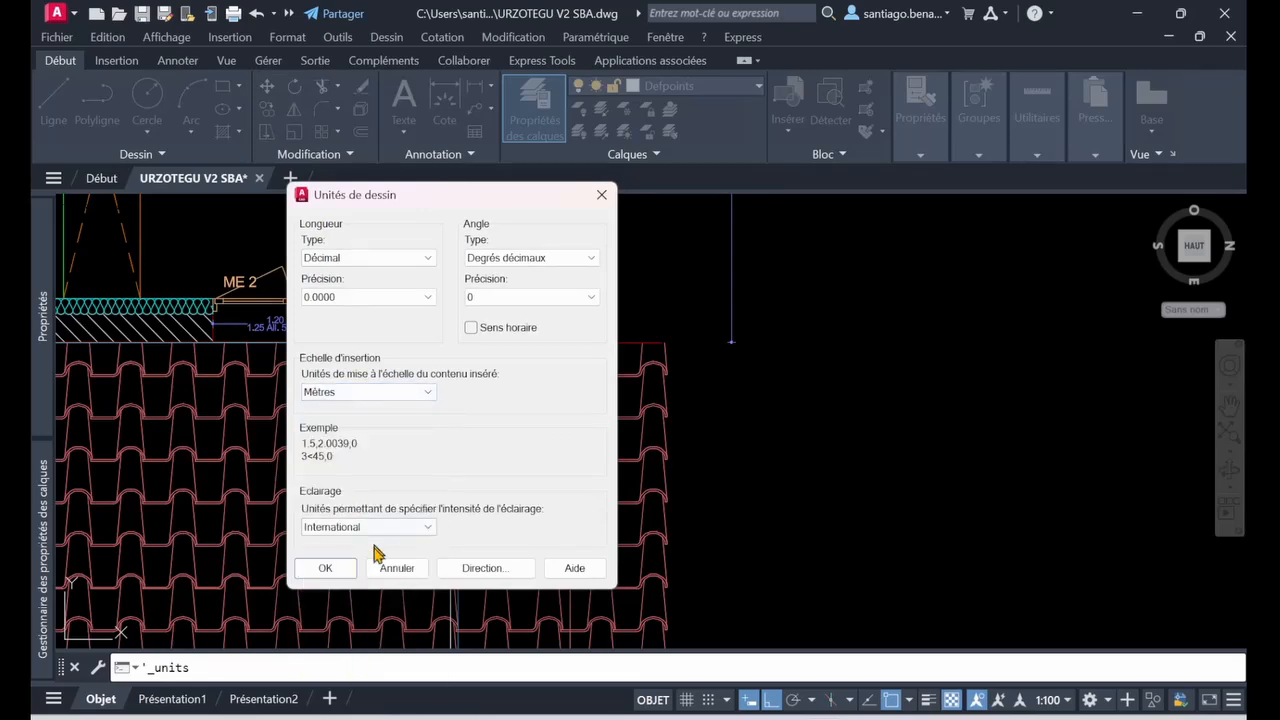
pyautogui.click(325, 567)
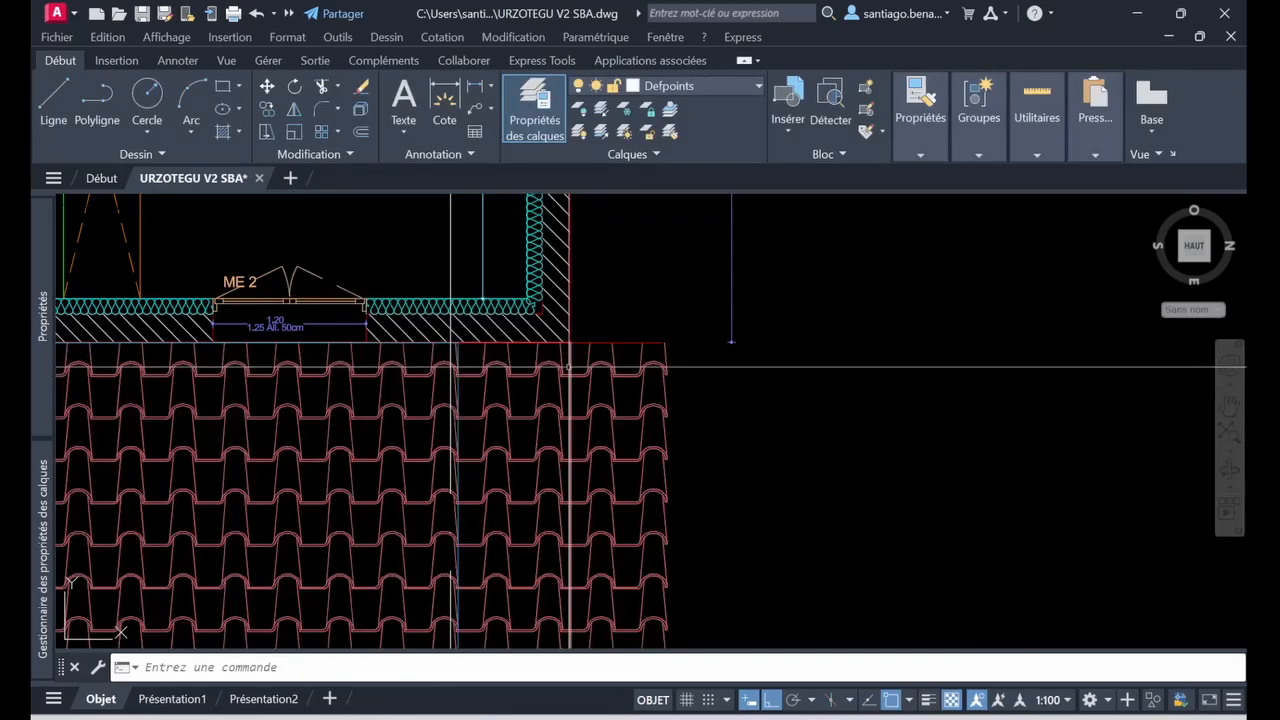
# Open the Toiture 1 block again for editing its definition.
pyautogui.scroll(6, 575, 367)
pyautogui.doubleClick(610, 367)
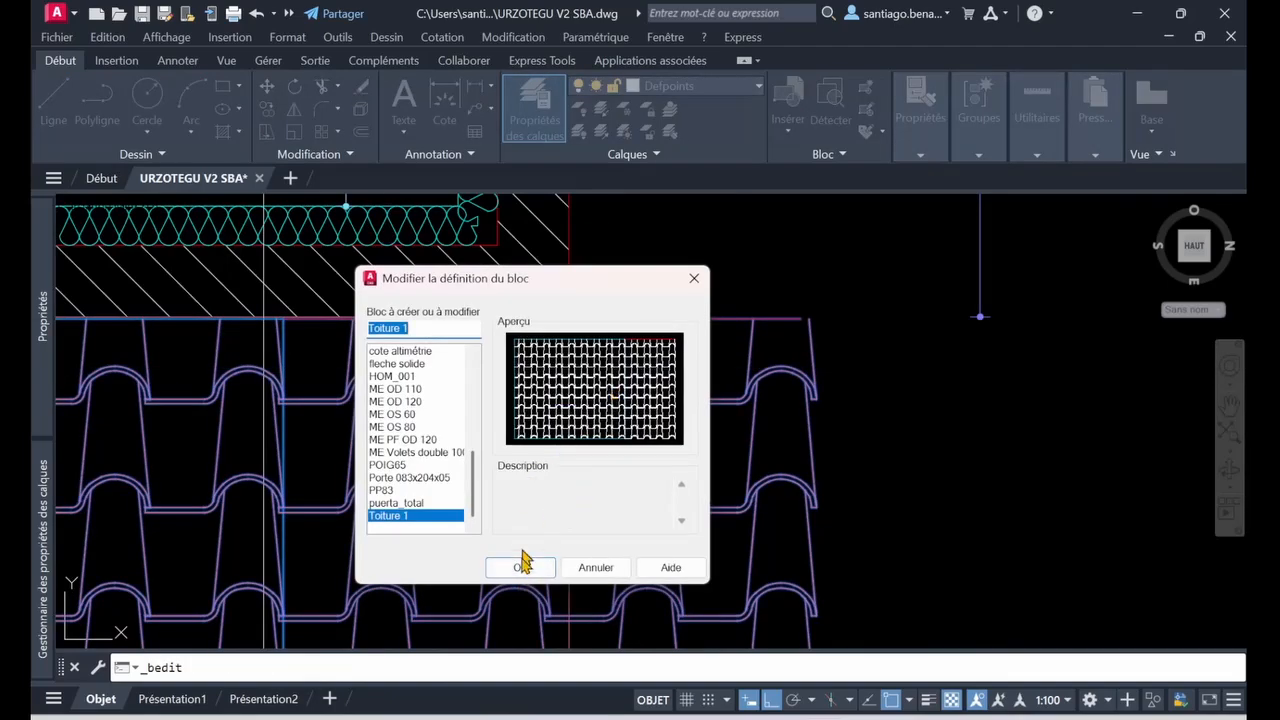
pyautogui.click(516, 569)
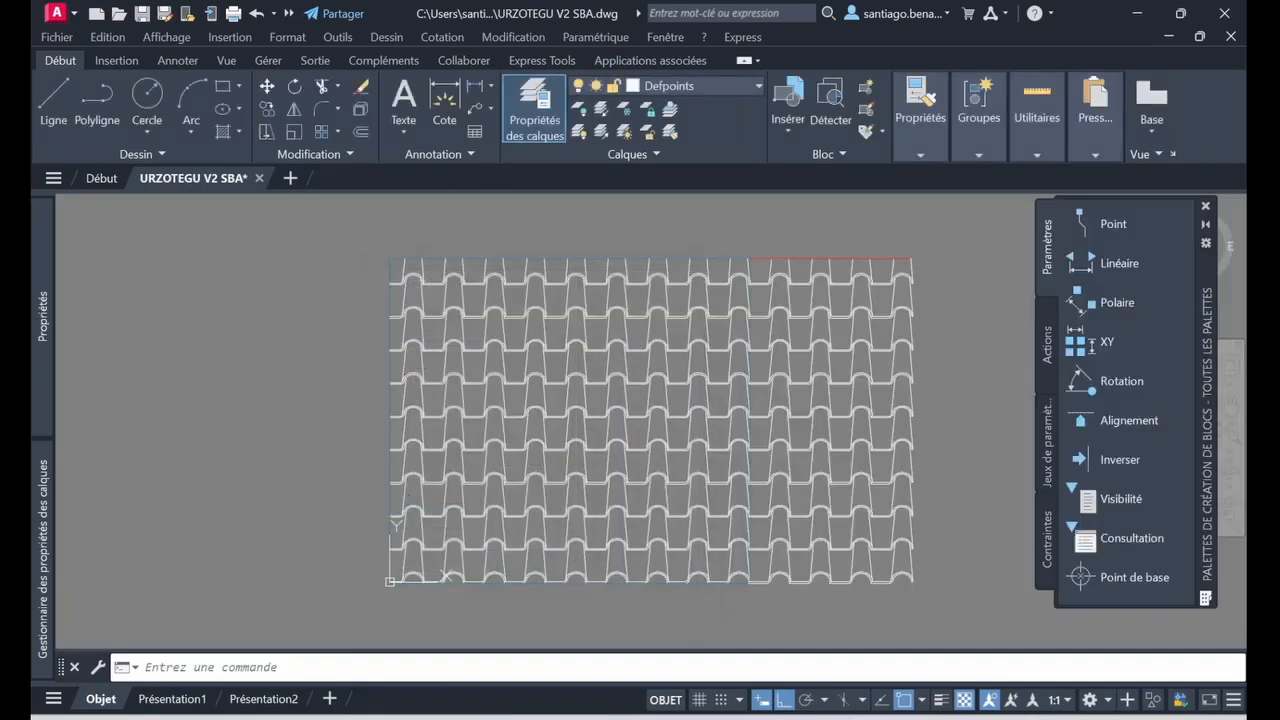
# Replace the red extension line along the block's upper edge with a new horizontal line starting at the blue frame's upper-right corner.
pyautogui.scroll(6, 805, 258)
pyautogui.click(805, 254)
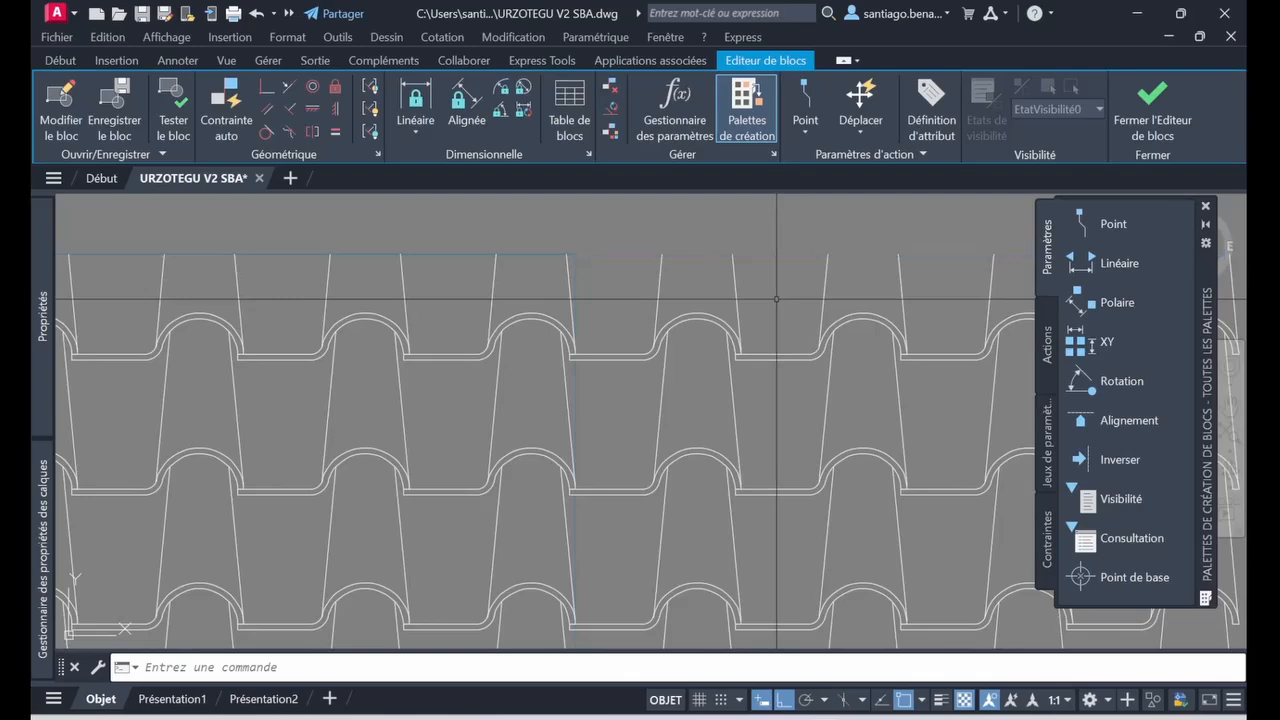
pyautogui.scroll(-1, 776, 299)
pyautogui.moveTo(785, 300); pyautogui.dragTo(527, 250, button='middle')
pyautogui.write('l')
pyautogui.press('Return')
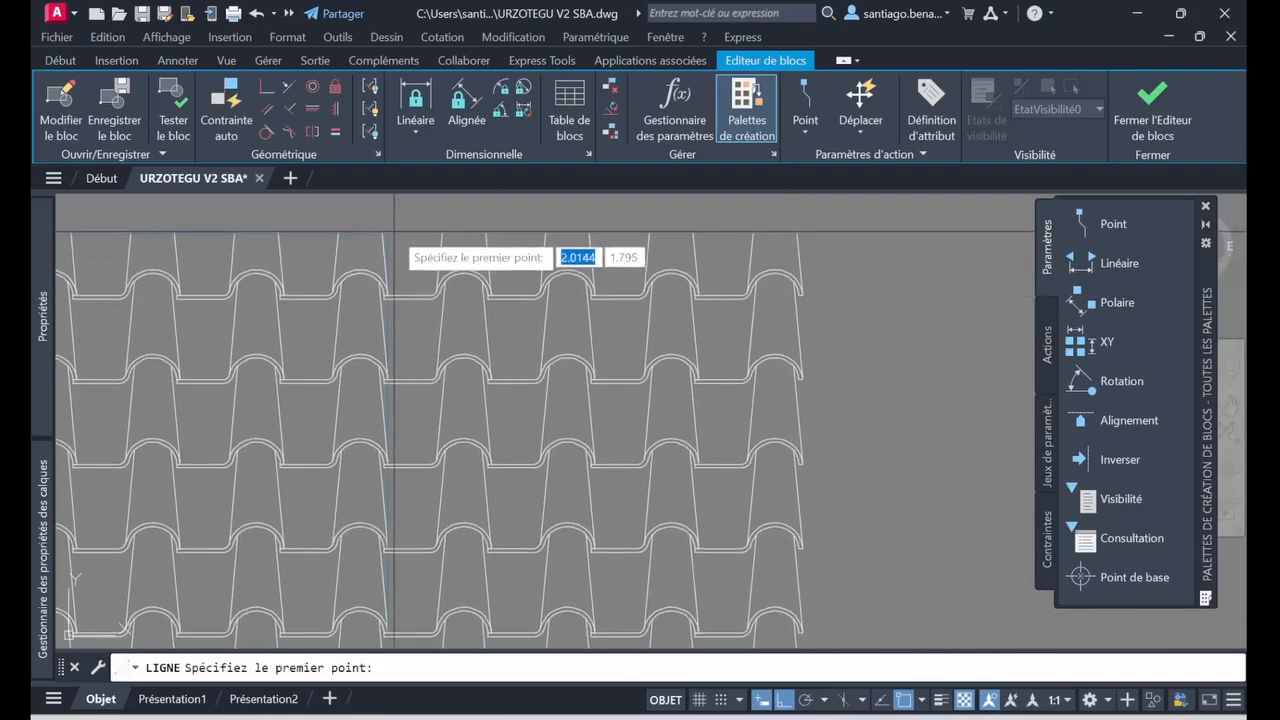
pyautogui.scroll(4, 389, 229)
pyautogui.scroll(-1, 400, 235)
pyautogui.click(403, 237)
pyautogui.scroll(-3, 540, 310)
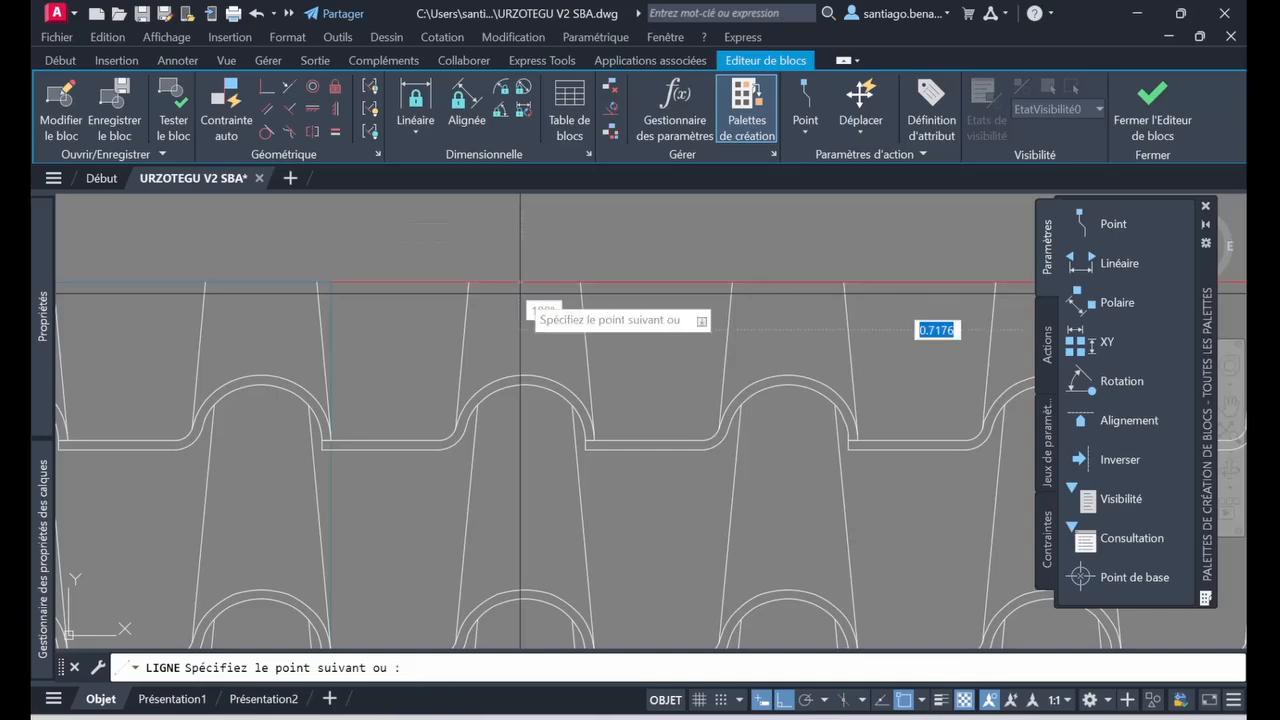
pyautogui.scroll(-4, 523, 290)
pyautogui.moveTo(416, 309); pyautogui.dragTo(416, 283, button='middle')
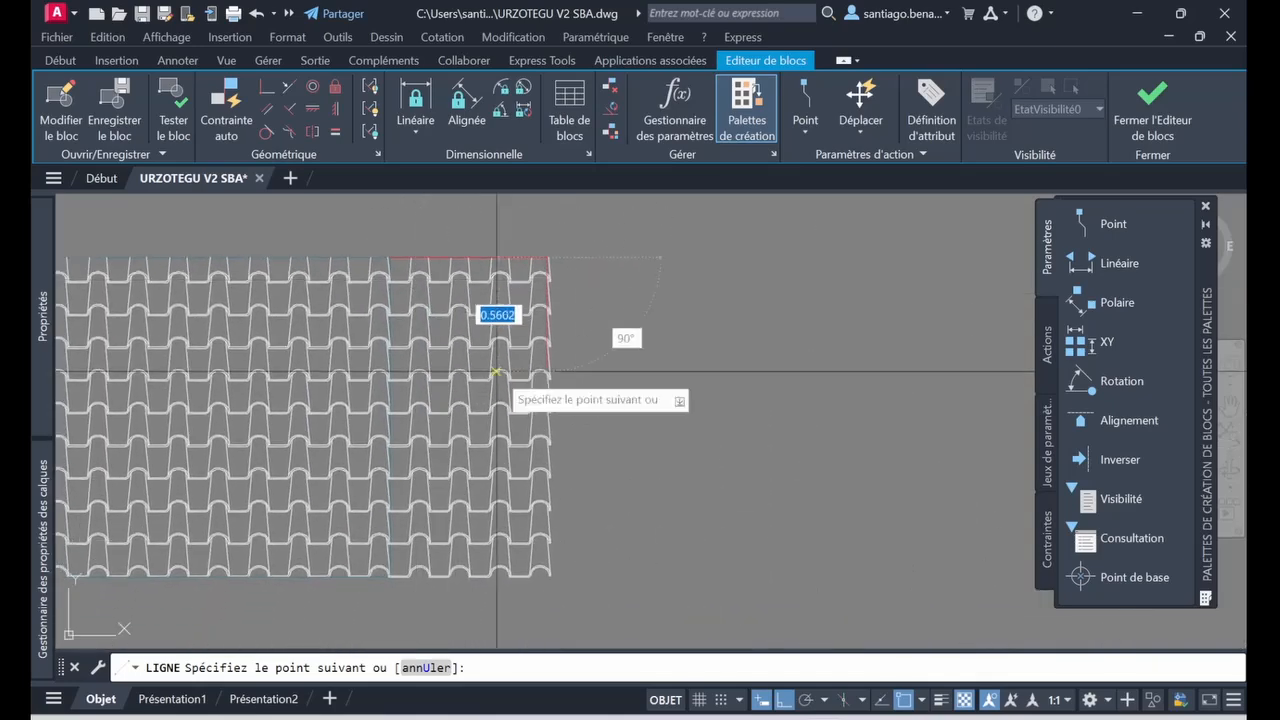
# Draw the extended frame's right side vertically down from the new upper line's end to the bottom of the tiles, about 1.84 long.
pyautogui.scroll(7, 560, 601)
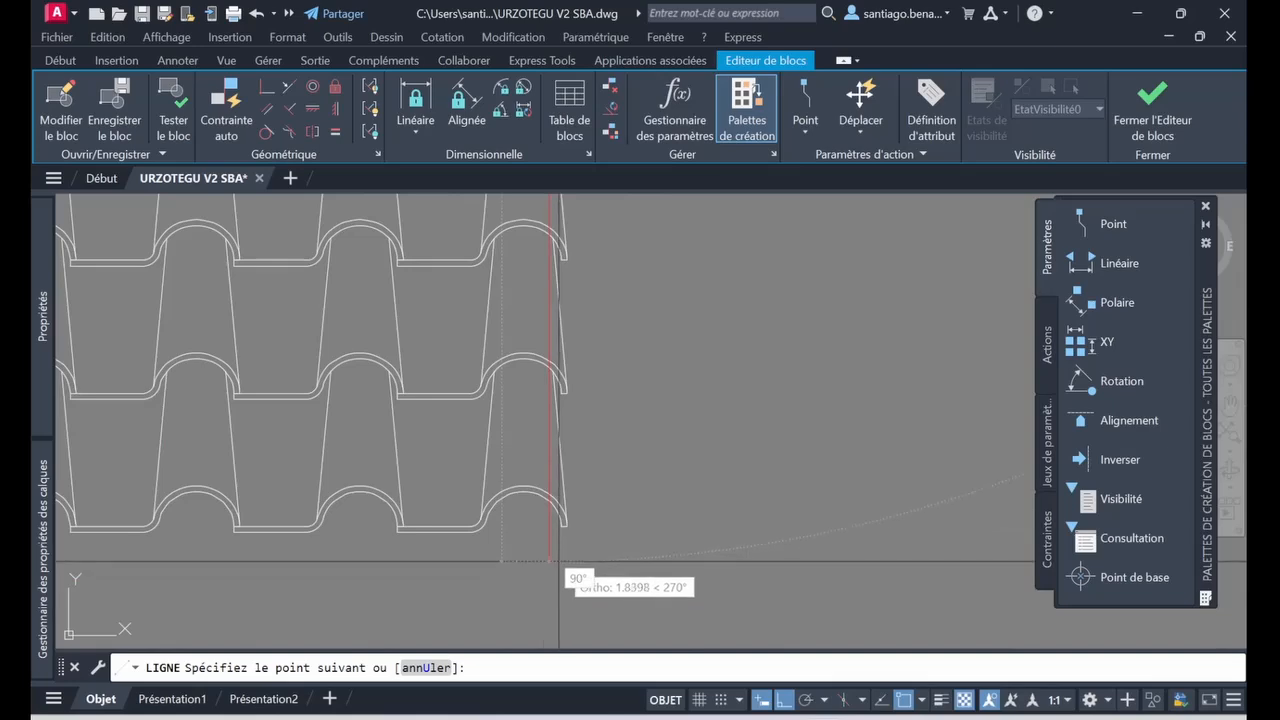
pyautogui.click(558, 578)
pyautogui.press('Escape')
pyautogui.scroll(-4, 606, 521)
pyautogui.moveTo(598, 515)
pyautogui.mouseDown(button='middle')
pyautogui.moveTo(620, 608)
pyautogui.moveTo(769, 569)
pyautogui.moveTo(783, 580)
pyautogui.mouseUp(button='middle')
pyautogui.moveTo(737, 486)
pyautogui.mouseDown(button='middle')
pyautogui.moveTo(892, 518)
pyautogui.moveTo(726, 526)
pyautogui.mouseUp(button='middle')
pyautogui.scroll(2, 838, 335)
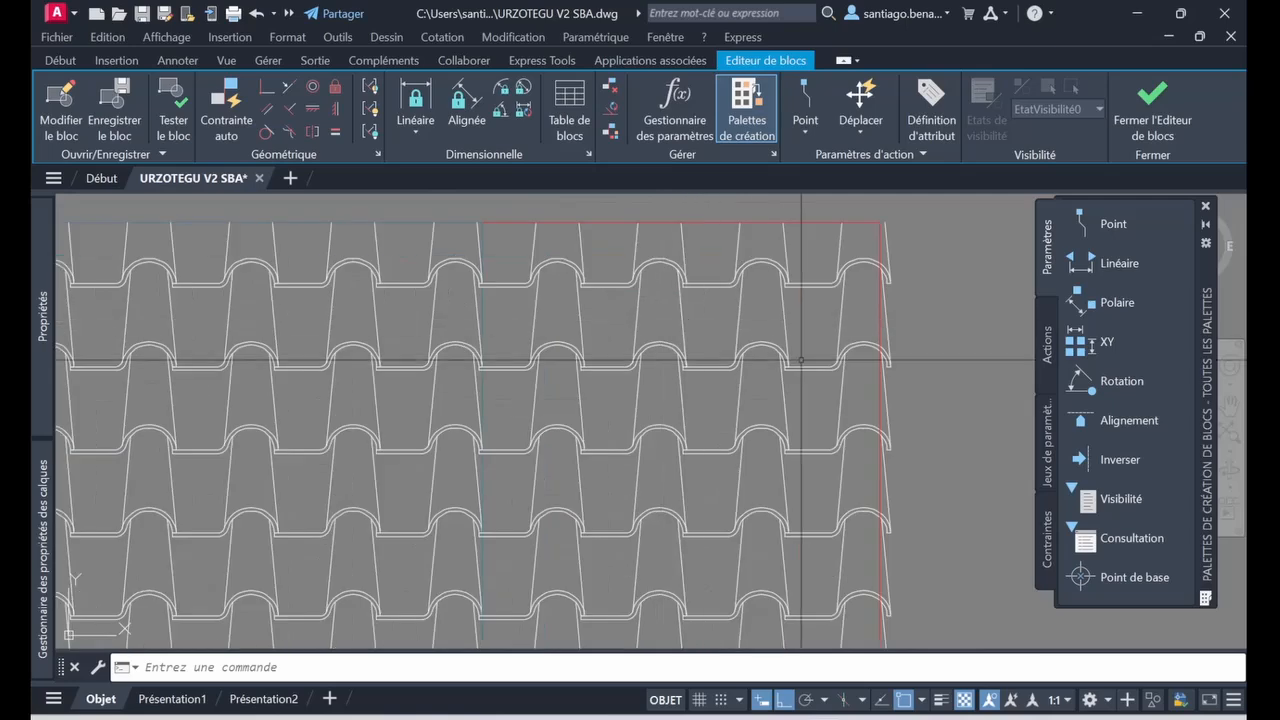
# Close the block editor and save the frame changes in Toiture 1.
pyautogui.scroll(3, 893, 249)
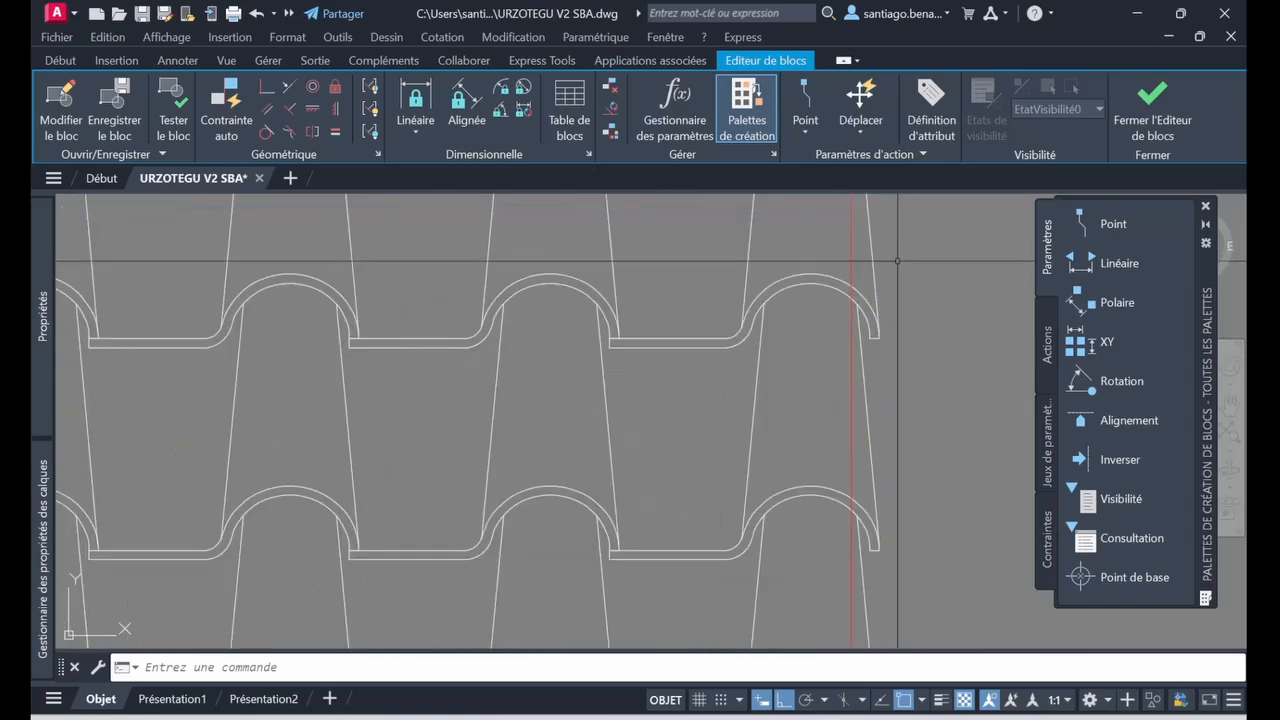
pyautogui.scroll(-4, 870, 255)
pyautogui.scroll(7, 835, 276)
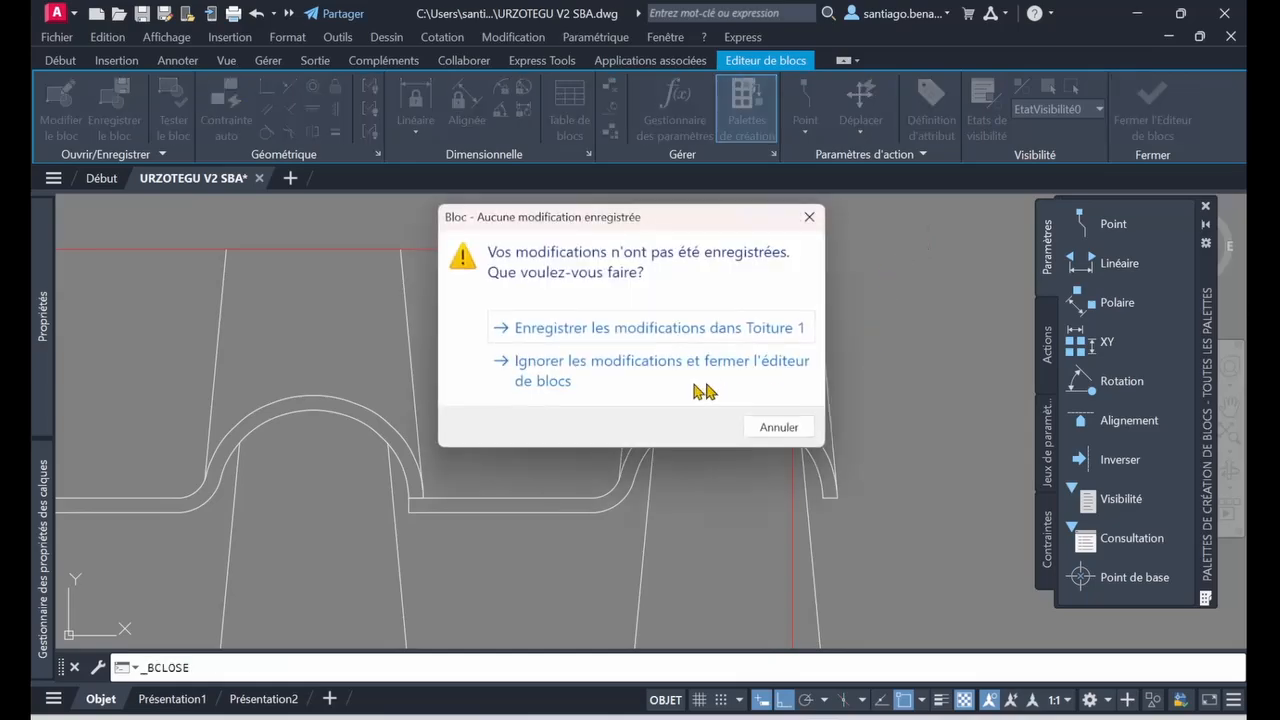
pyautogui.click(643, 336)
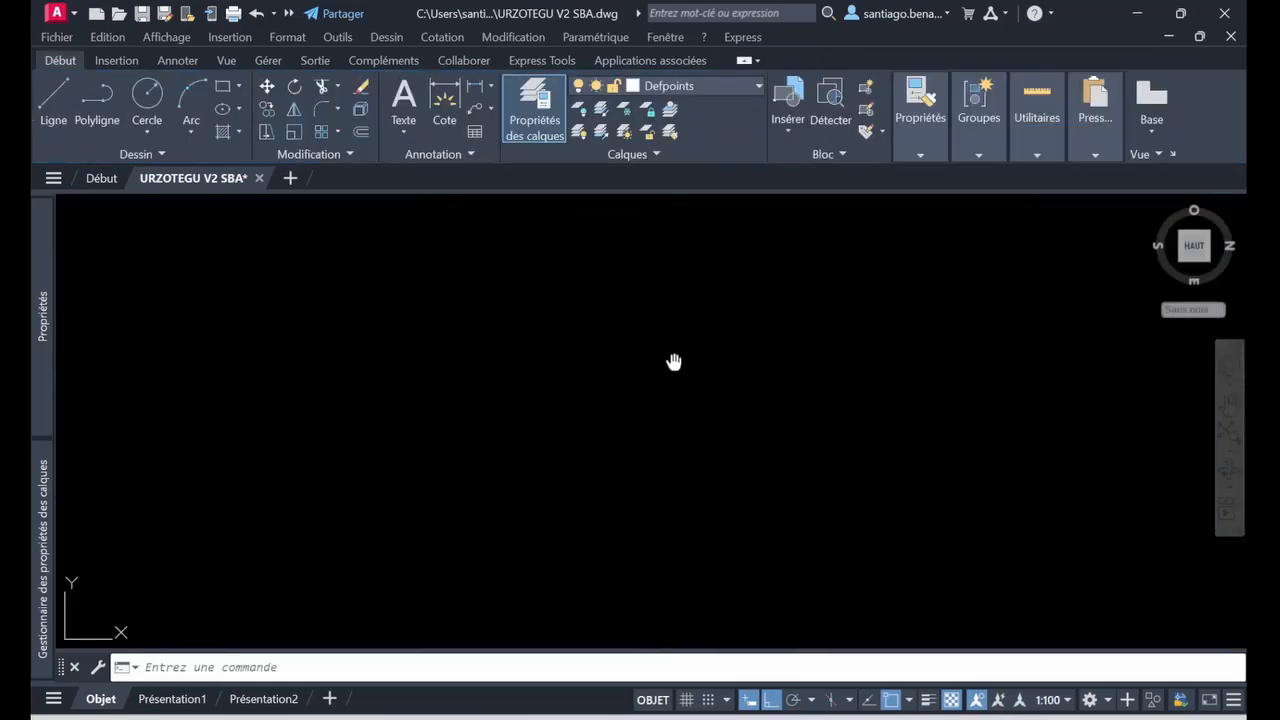
# Set the X scale of the inserted Toiture 1 block reference to 1.
pyautogui.scroll(5, 810, 451)
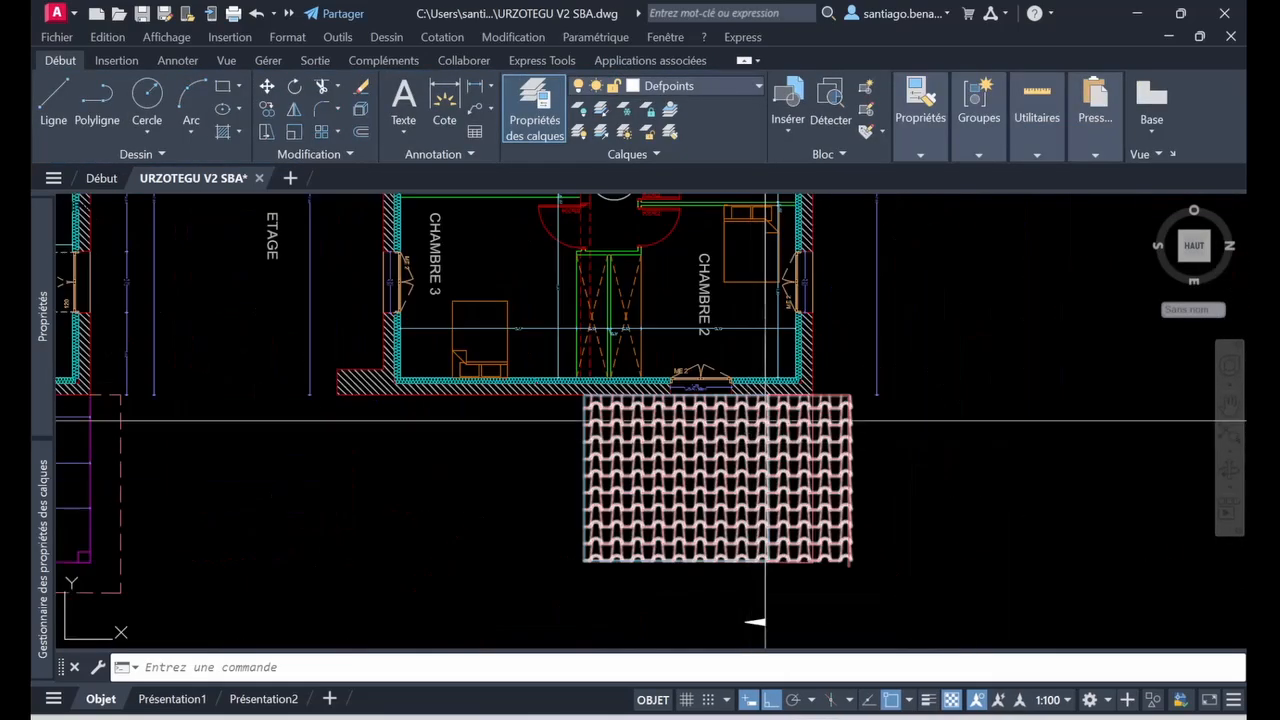
pyautogui.scroll(5, 810, 451)
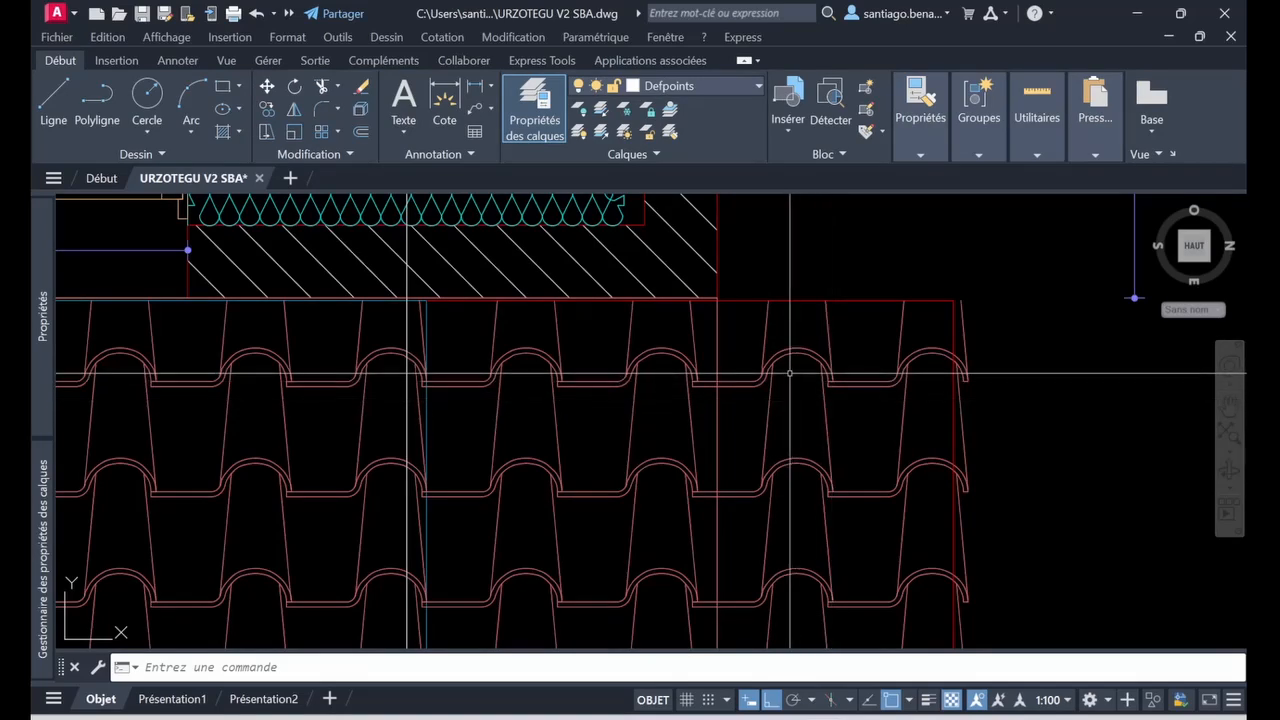
pyautogui.scroll(5, 775, 371)
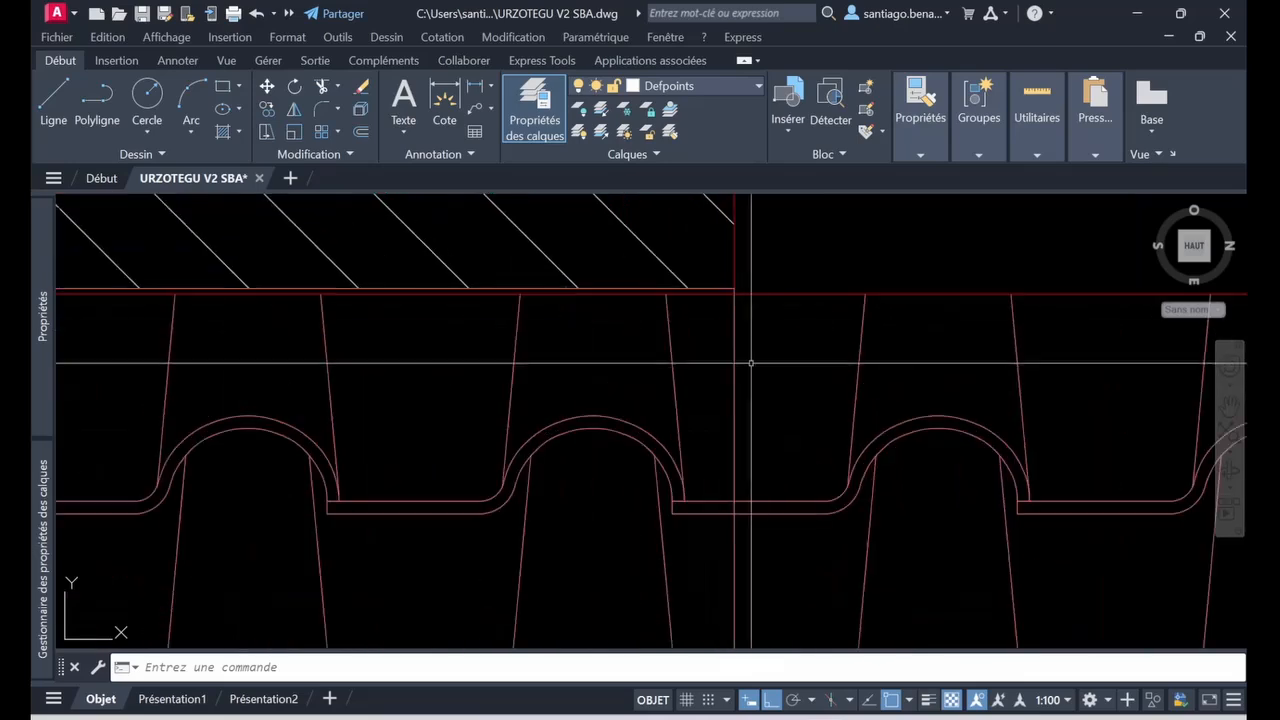
pyautogui.scroll(-4, 756, 369)
pyautogui.scroll(3, 760, 343)
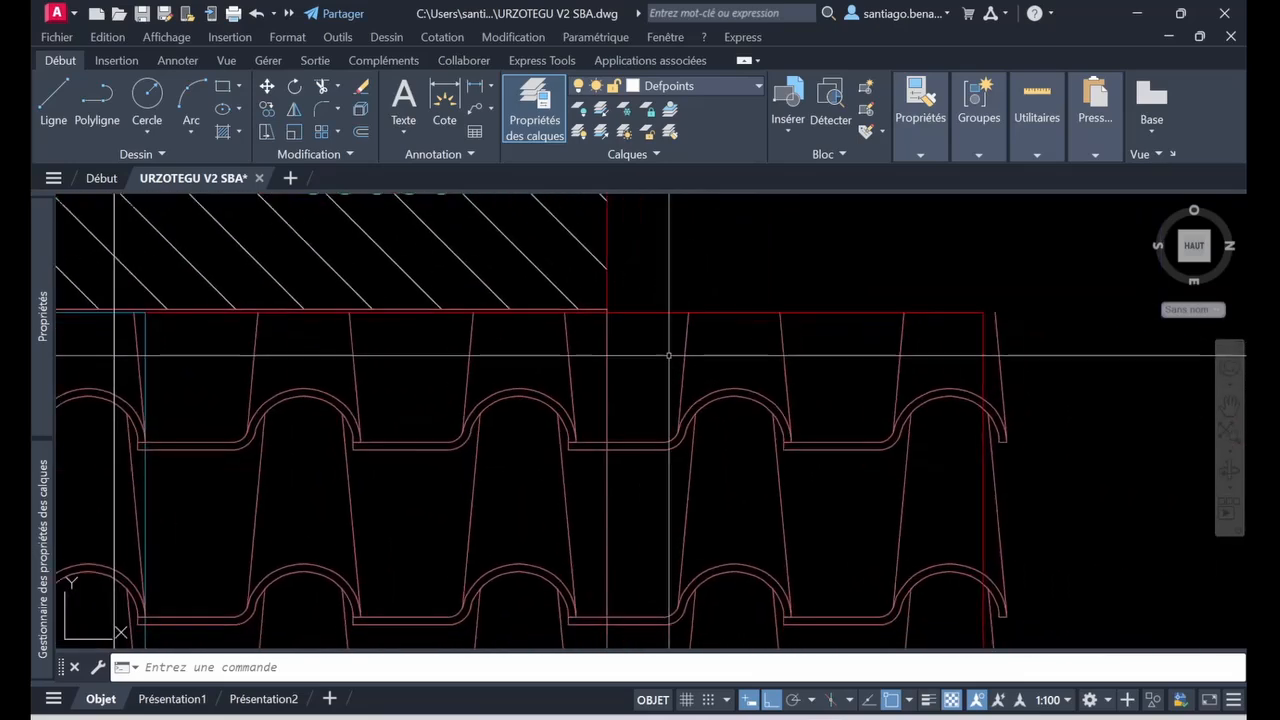
pyautogui.click(683, 334)
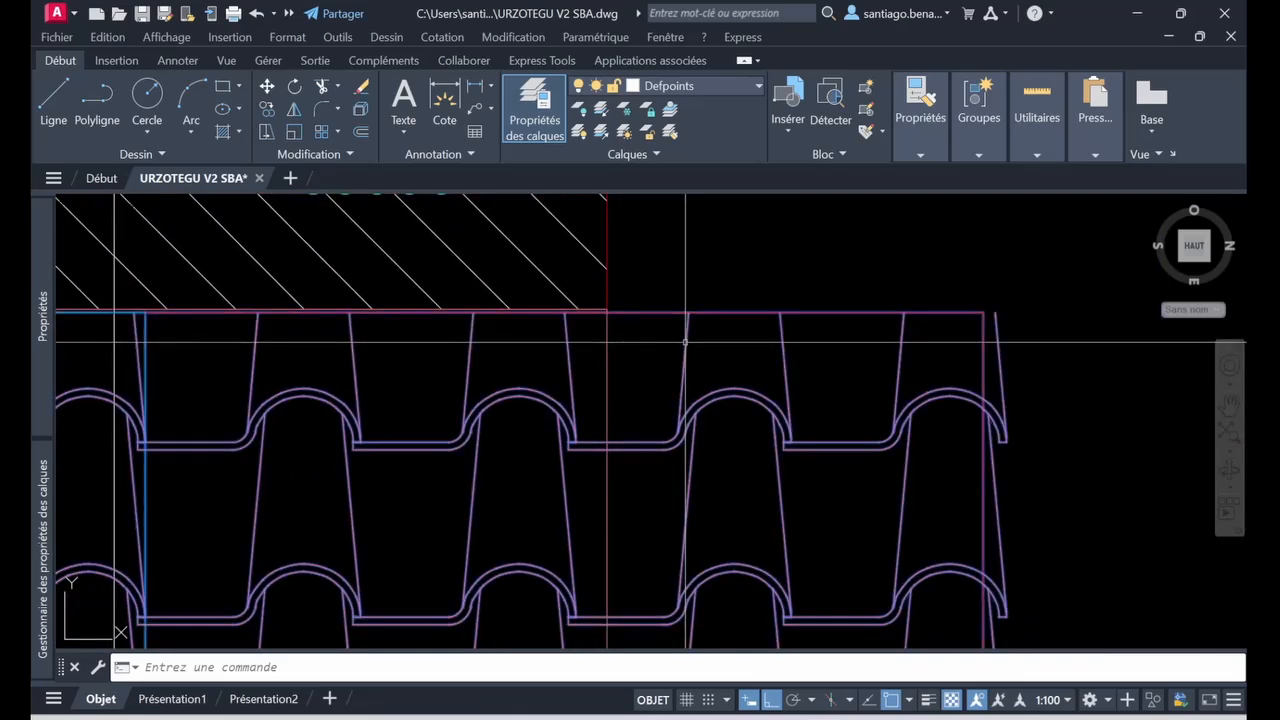
pyautogui.moveTo(41, 322)
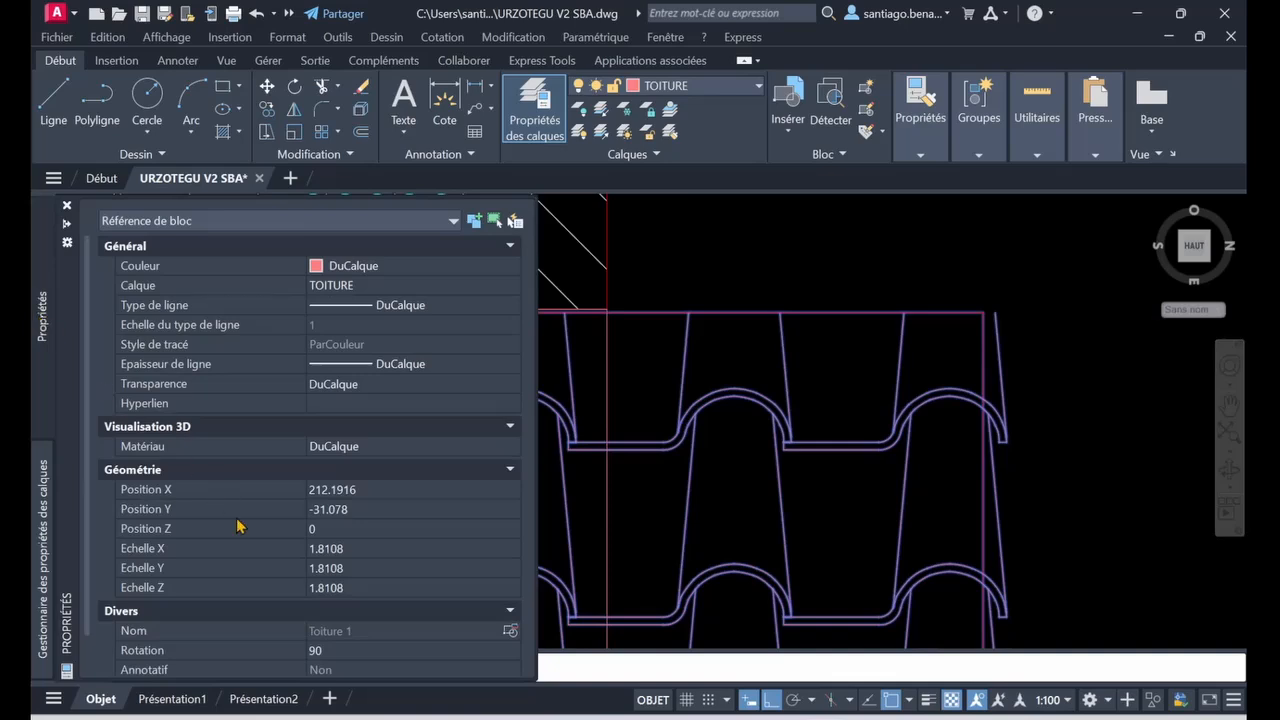
pyautogui.click(365, 549)
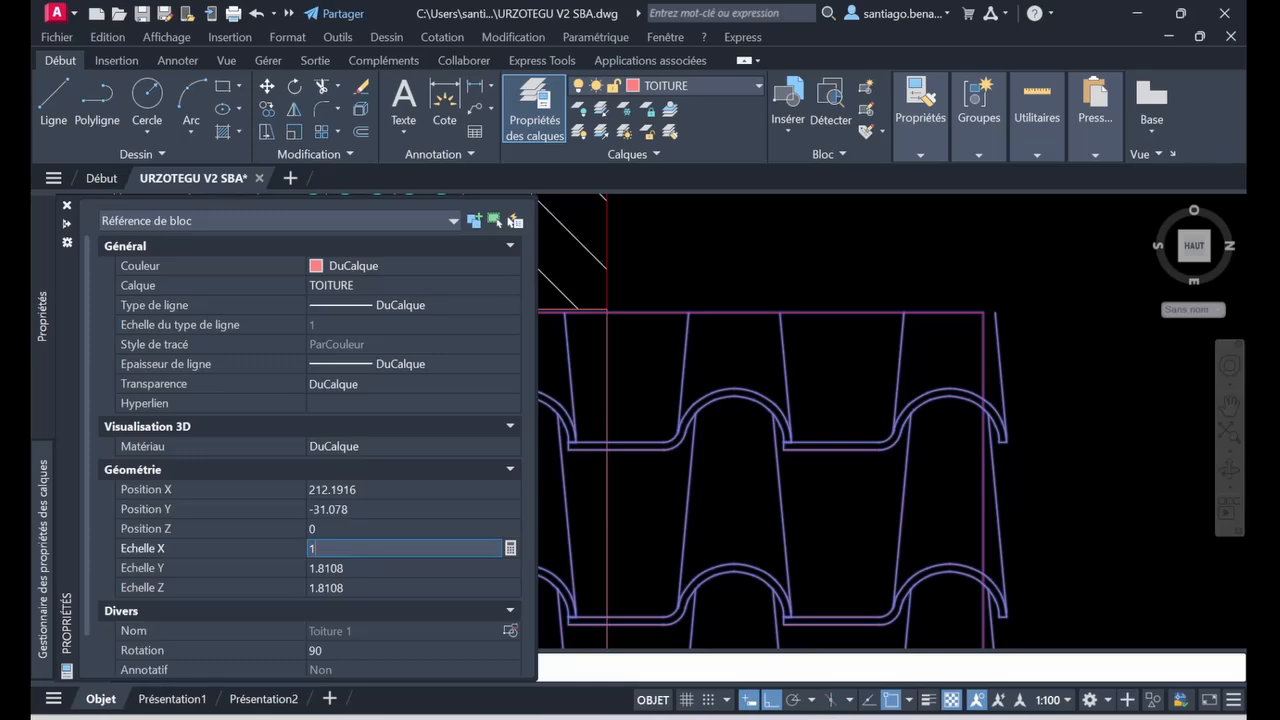
pyautogui.press('Tab')
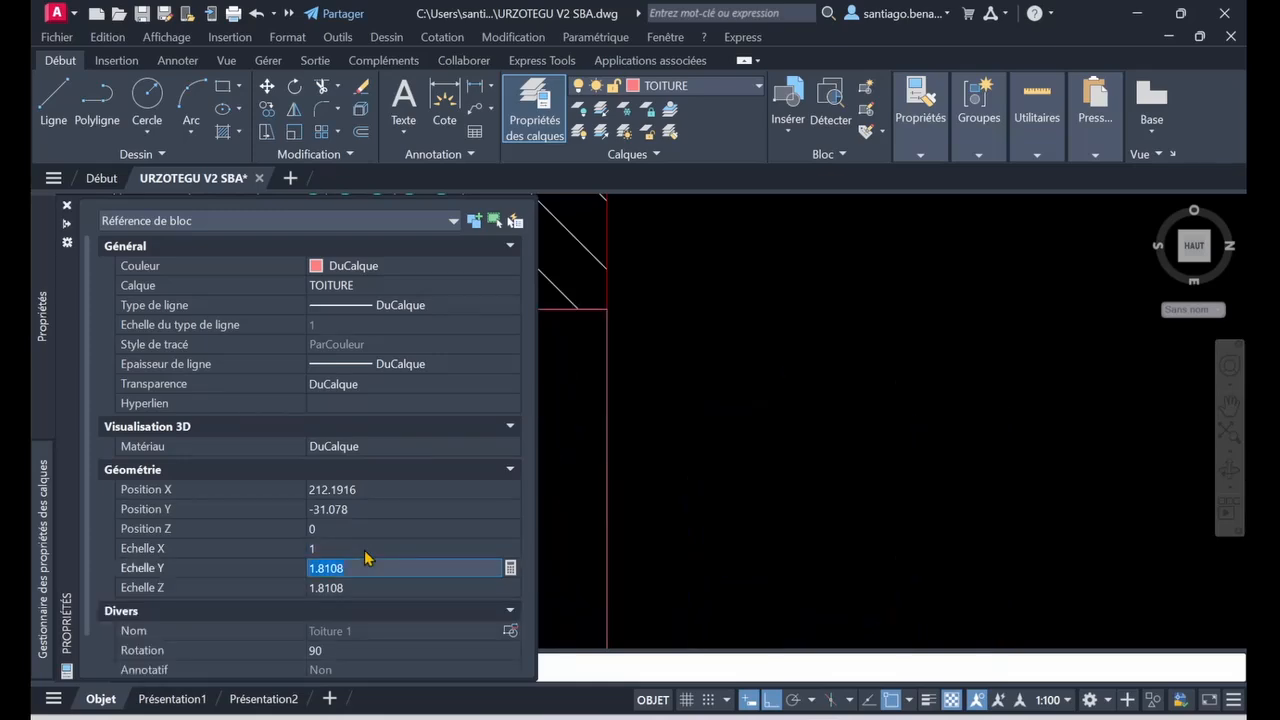
# Set the Toiture 1 block reference's Y and Z scales to 1 and deselect it.
pyautogui.scroll(-5, 601, 547)
pyautogui.scroll(6, 829, 543)
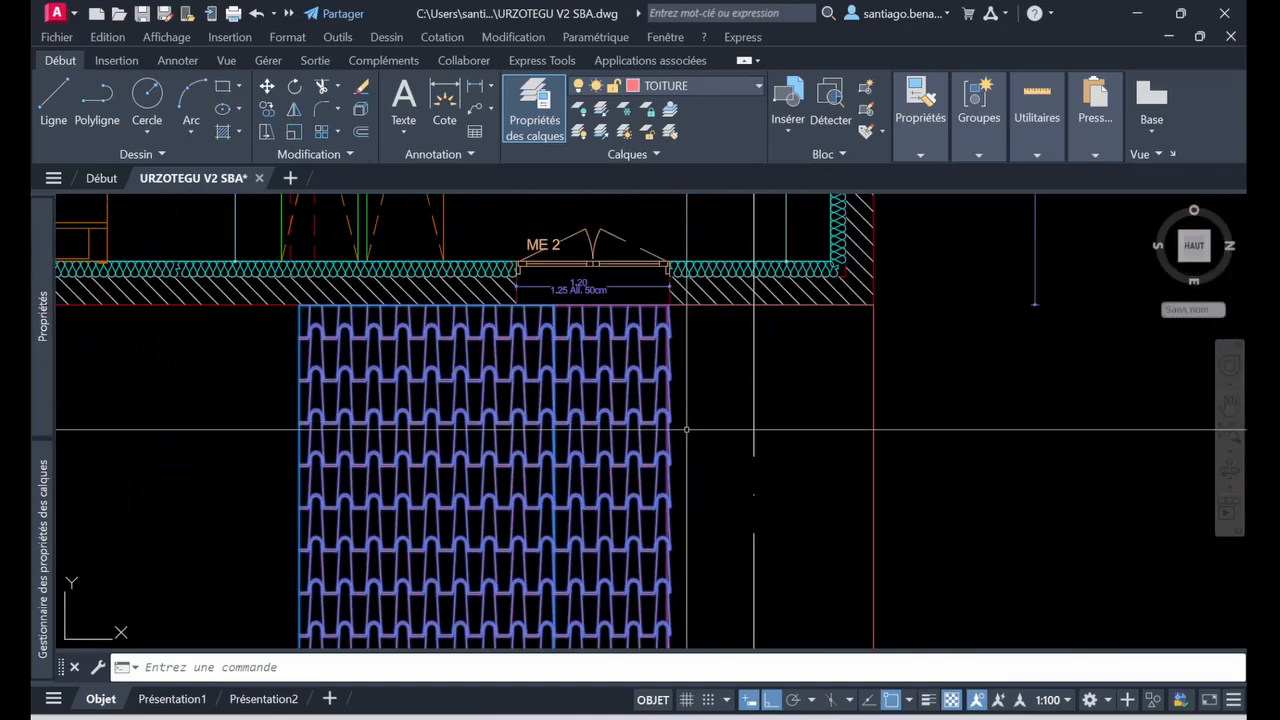
pyautogui.scroll(2, 627, 413)
pyautogui.click(627, 419)
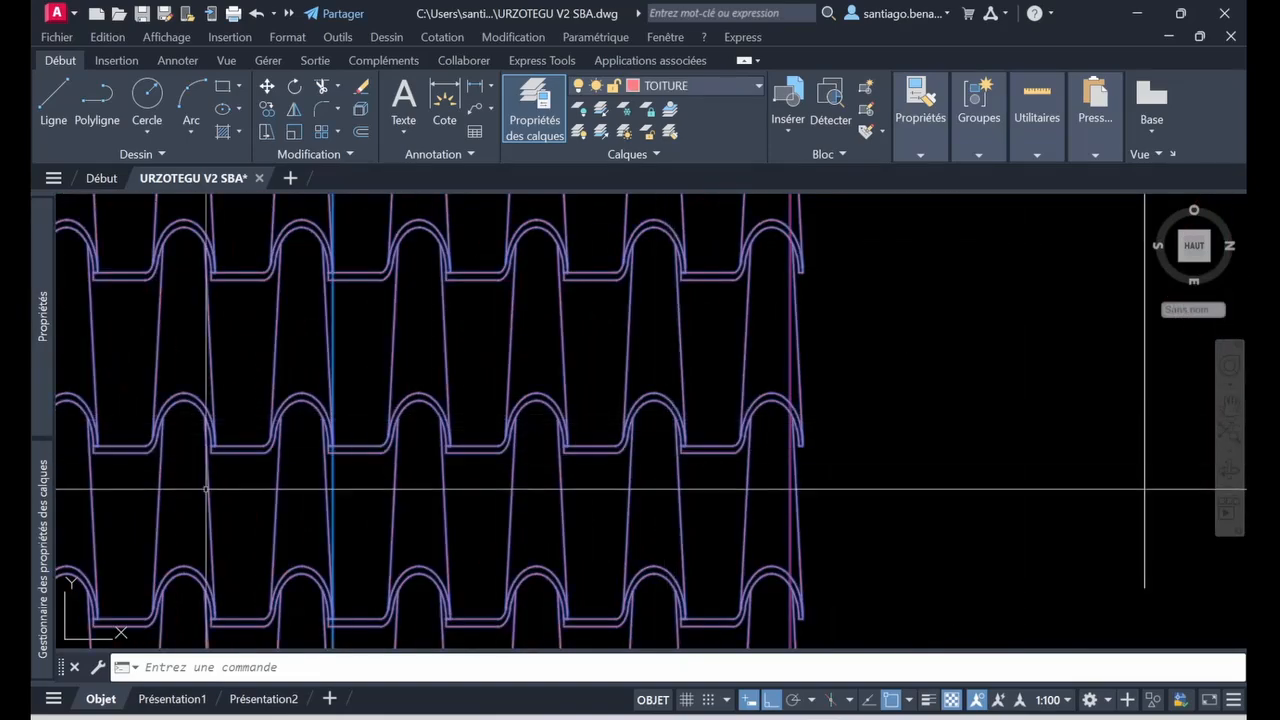
pyautogui.moveTo(46, 367)
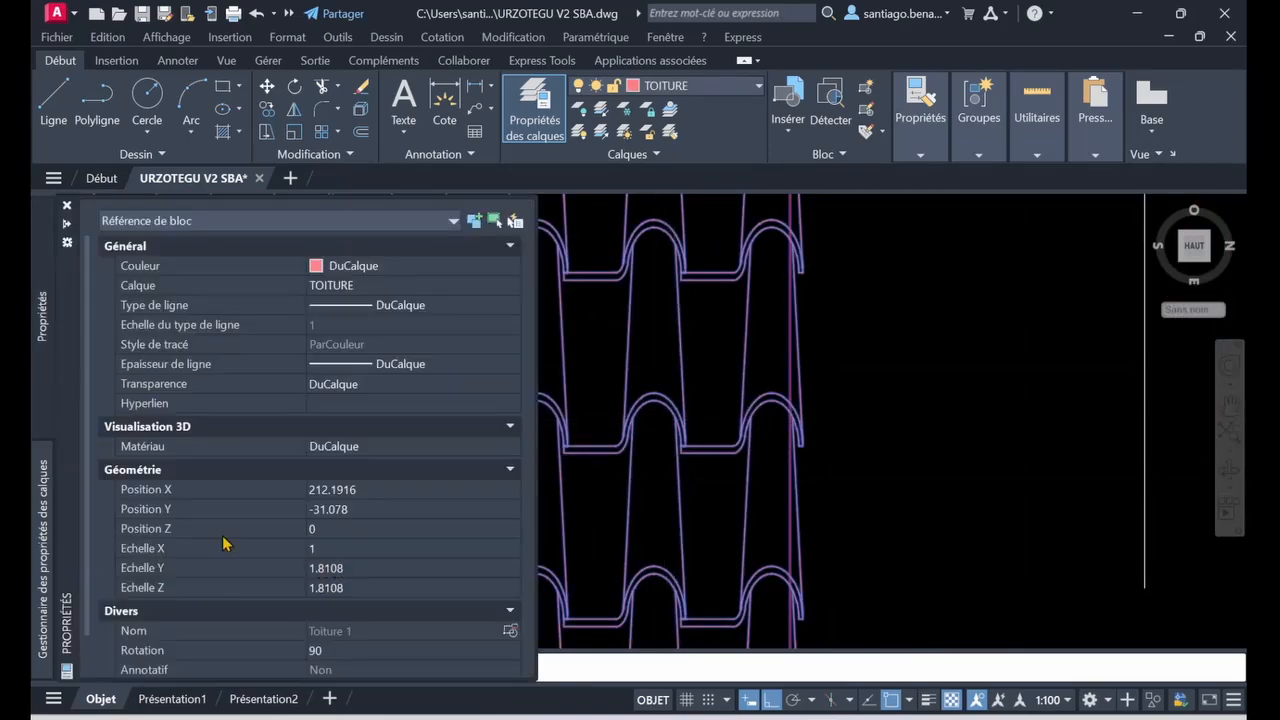
pyautogui.click(368, 588)
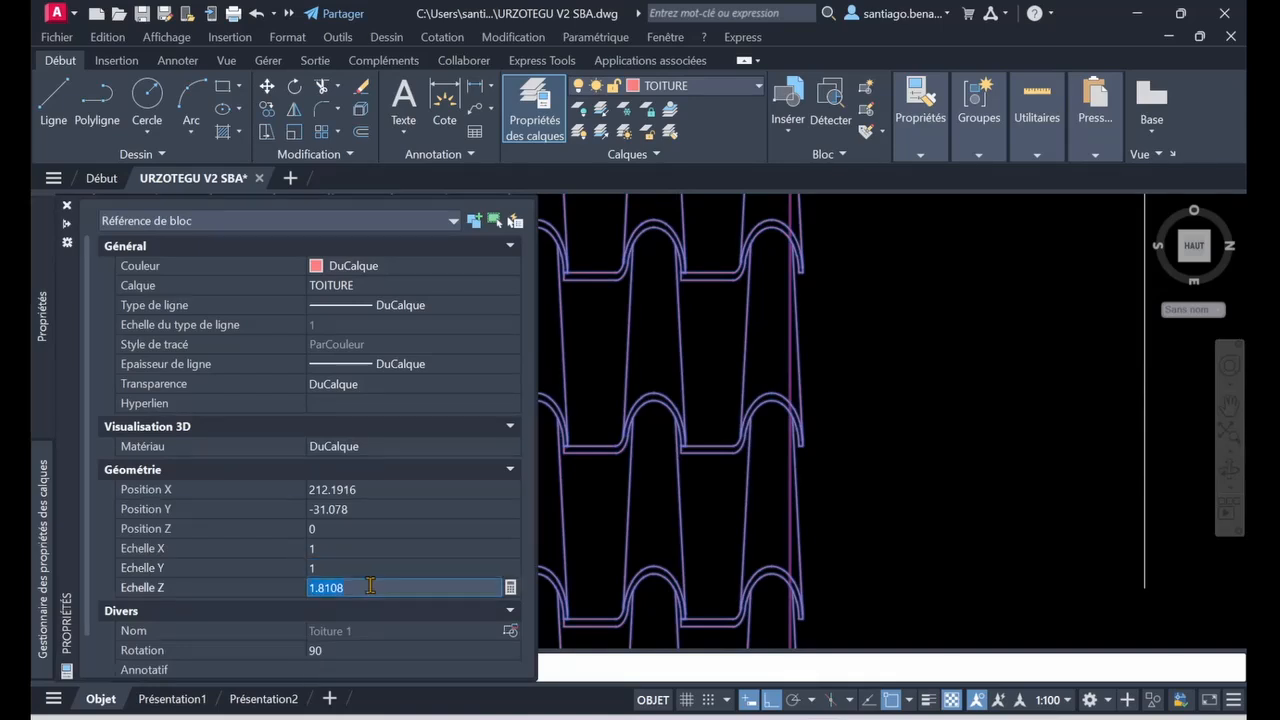
pyautogui.press('Return')
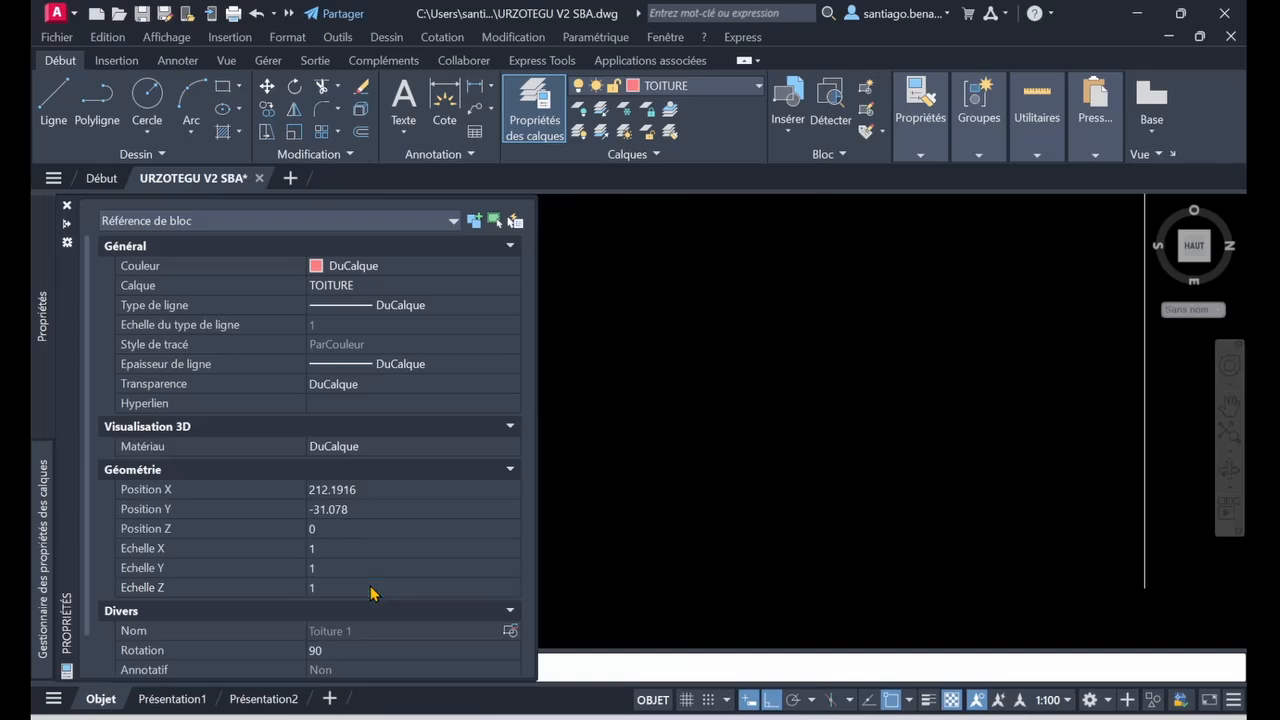
pyautogui.scroll(-8, 580, 516)
pyautogui.scroll(5, 588, 474)
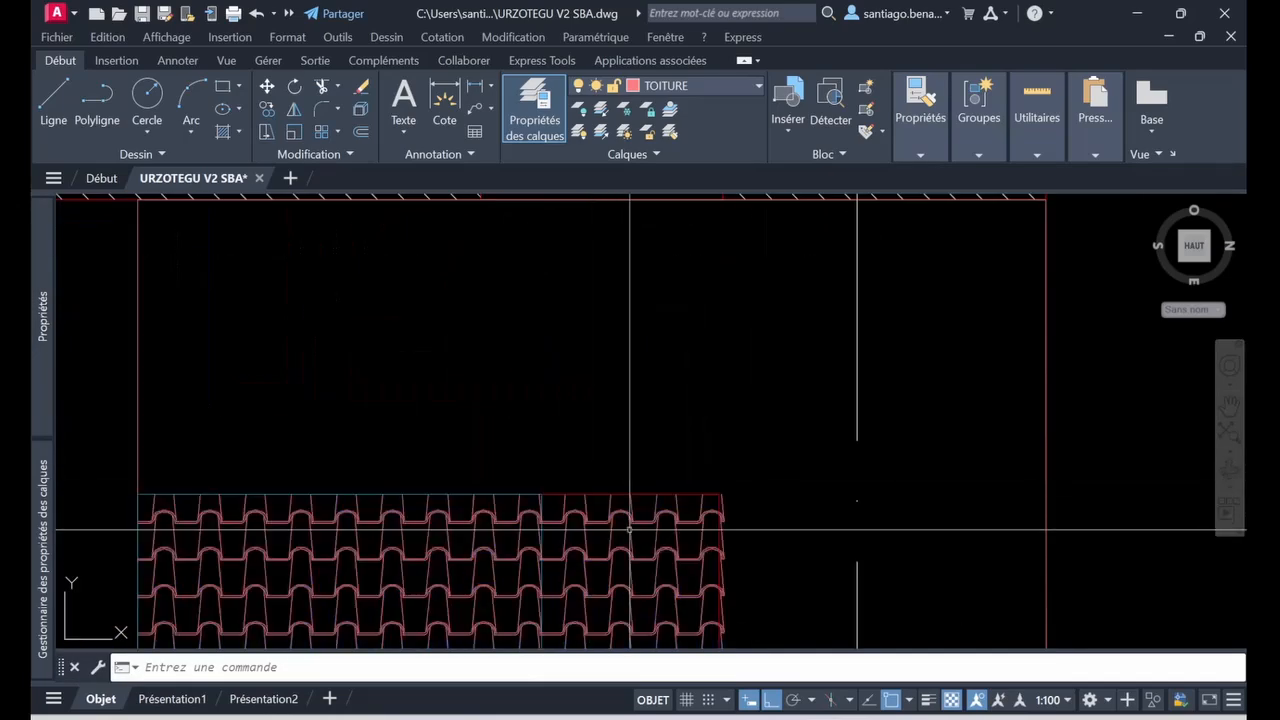
pyautogui.press('Escape')
pyautogui.scroll(-2, 650, 386)
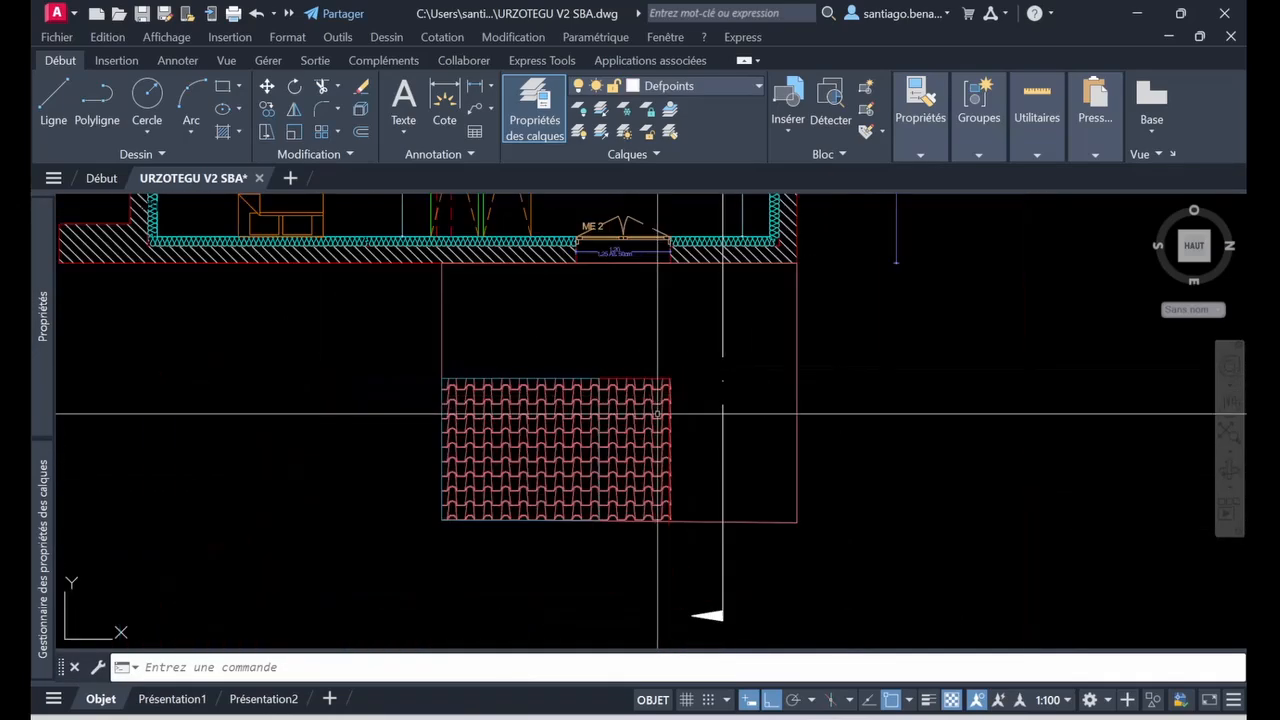
# Examine how the rescaled tile block and its frame sit inside the roof outline.
pyautogui.scroll(2, 651, 386)
pyautogui.moveTo(608, 398)
pyautogui.mouseDown(button='middle')
pyautogui.moveTo(651, 386)
pyautogui.moveTo(654, 403)
pyautogui.moveTo(668, 360)
pyautogui.mouseUp(button='middle')
pyautogui.scroll(-1, 670, 360)
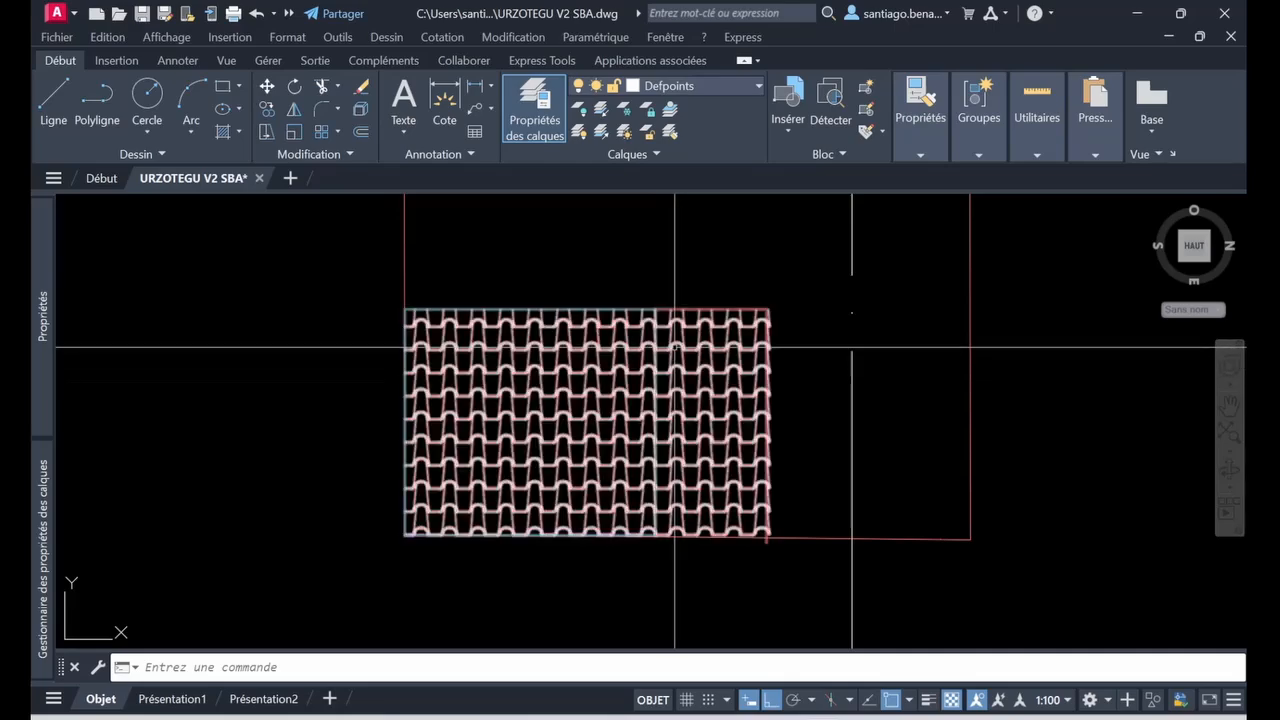
pyautogui.scroll(-4, 678, 330)
pyautogui.scroll(4, 686, 349)
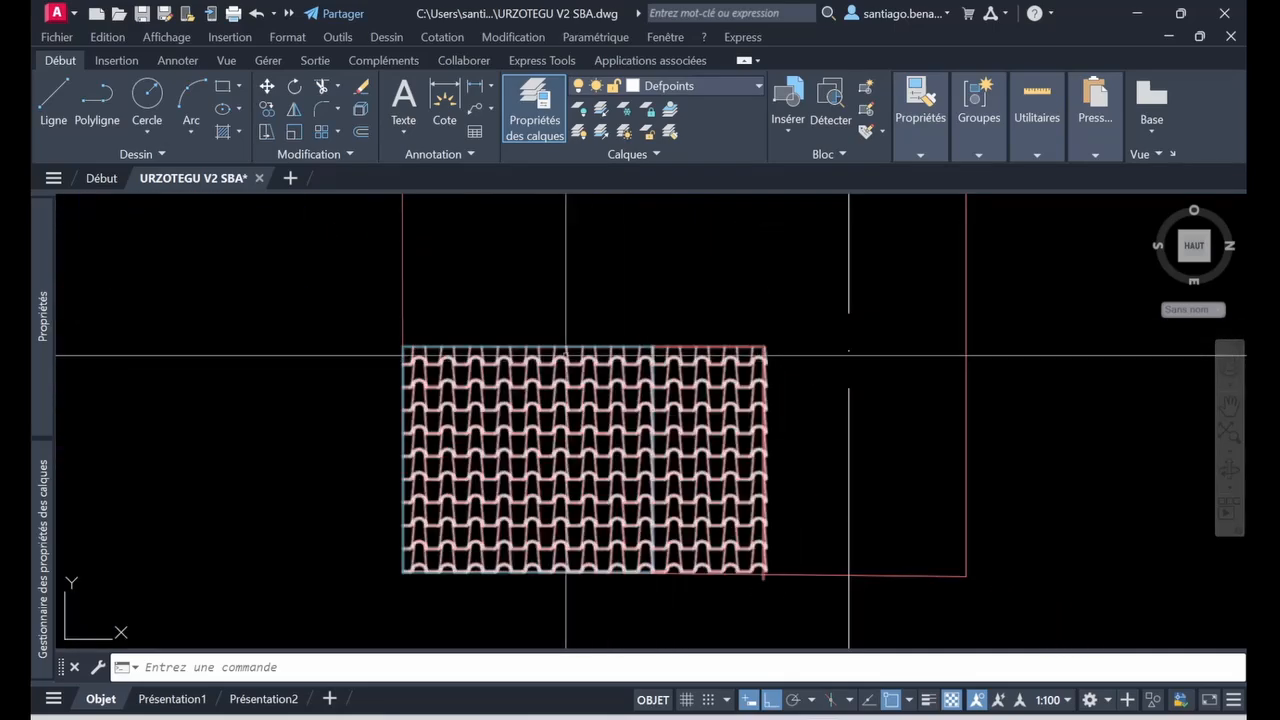
pyautogui.moveTo(566, 354); pyautogui.dragTo(660, 394, button='middle')
pyautogui.scroll(4, 731, 391)
pyautogui.click(743, 352)
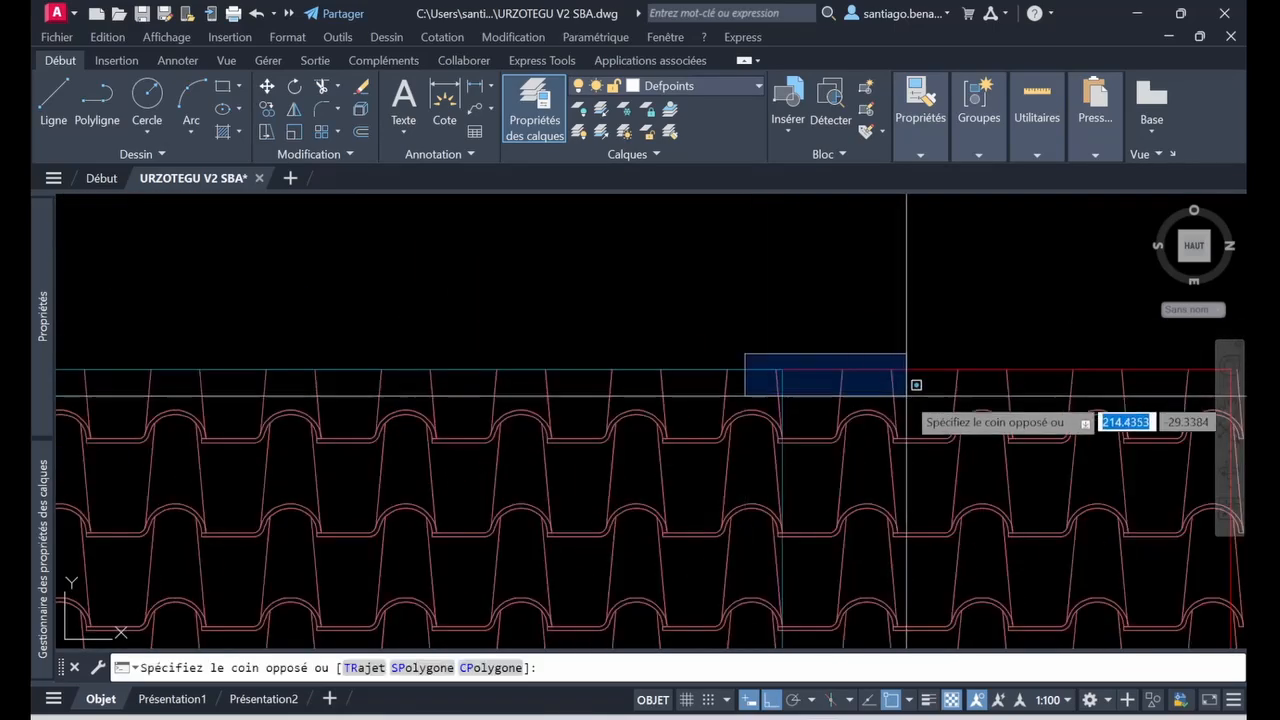
pyautogui.scroll(-2, 914, 392)
pyautogui.moveTo(932, 416); pyautogui.dragTo(777, 411, button='middle')
pyautogui.press('Escape')
pyautogui.moveTo(819, 374); pyautogui.dragTo(617, 394, button='middle')
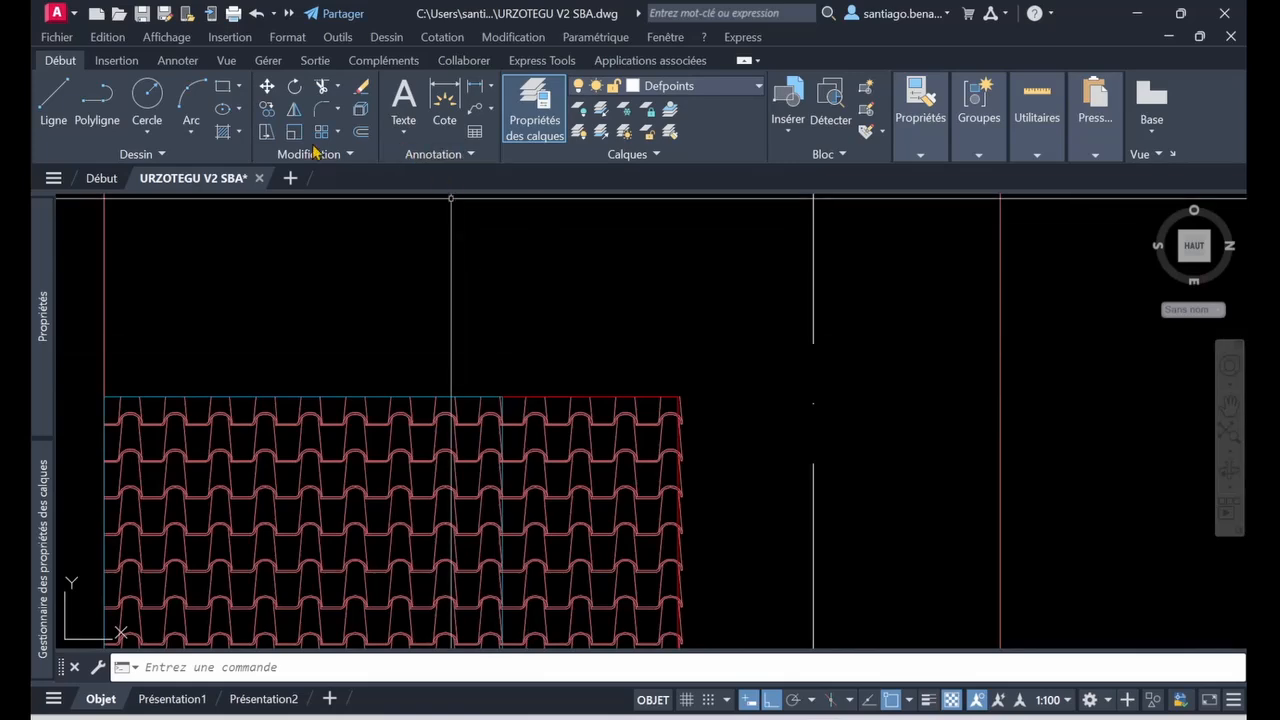
# Make COTES INT. the current dimension style.
pyautogui.click(461, 158)
pyautogui.click(463, 203)
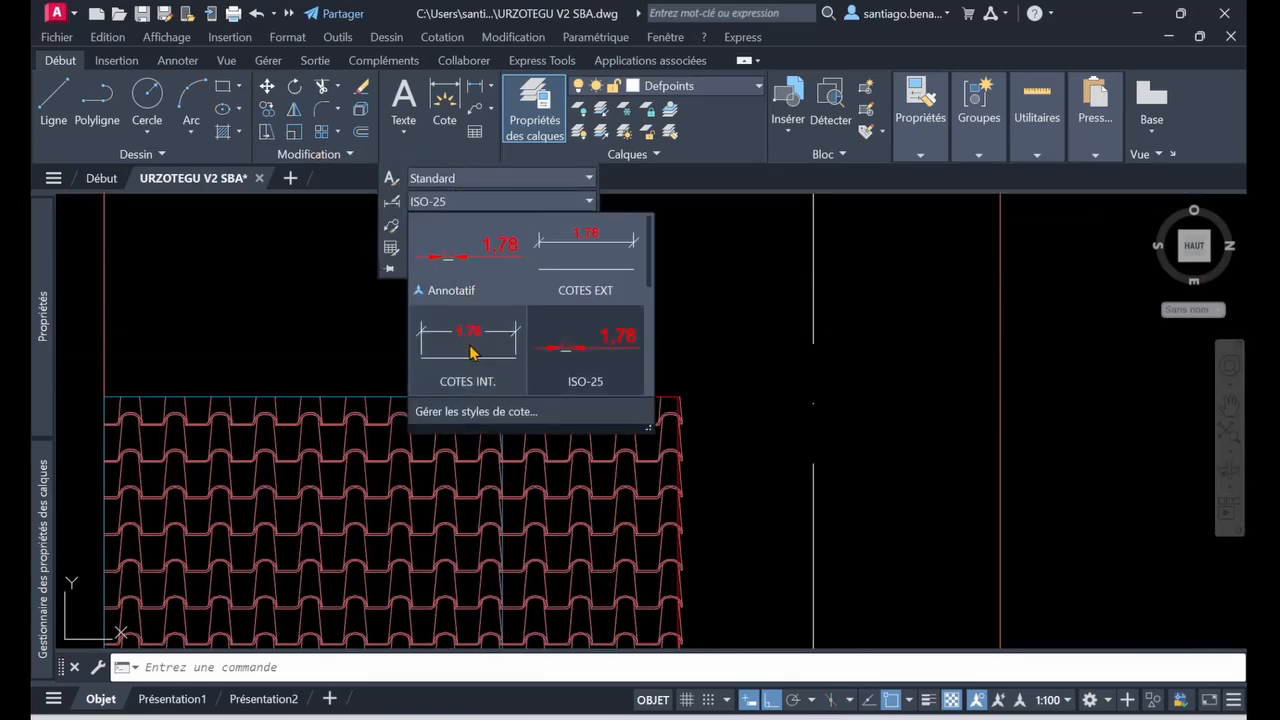
pyautogui.click(470, 352)
# Add a linear dimension from the upper end of the tile block's last tile line perpendicular to the roof outline's vertical edge.
pyautogui.press('space')
pyautogui.scroll(3, 661, 400)
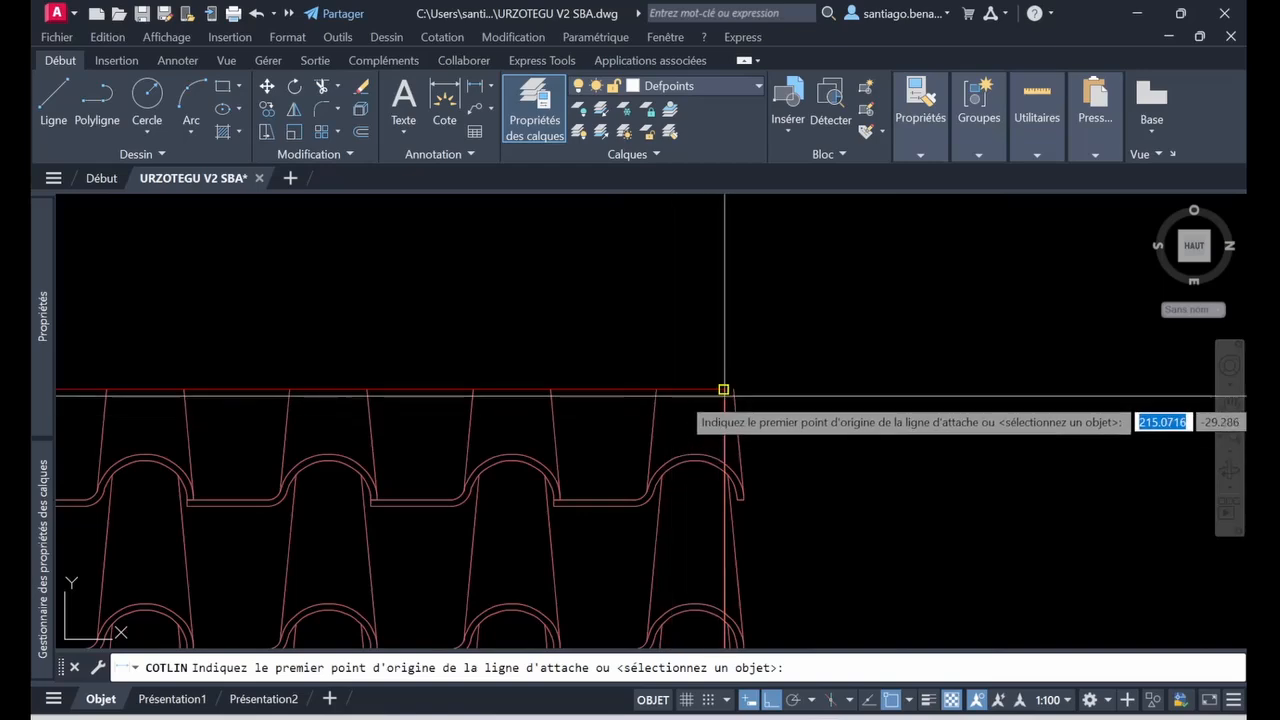
pyautogui.scroll(4, 724, 392)
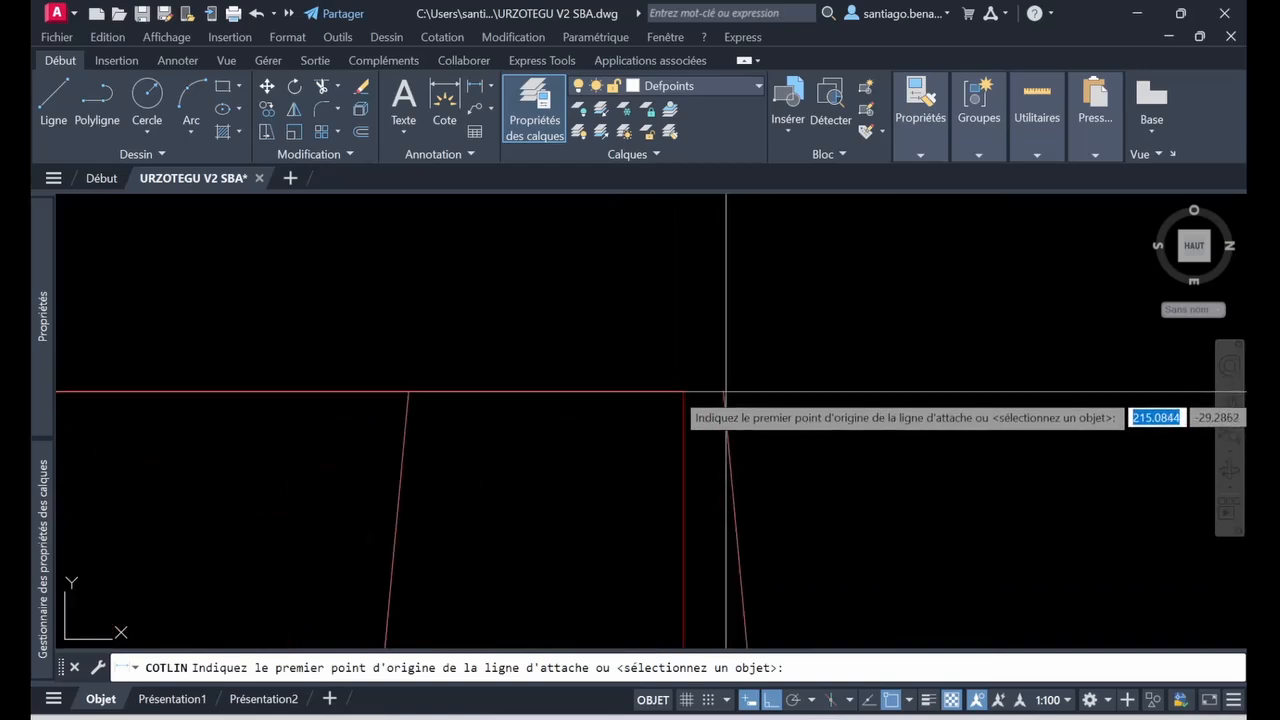
pyautogui.click(724, 392)
pyautogui.scroll(-4, 693, 381)
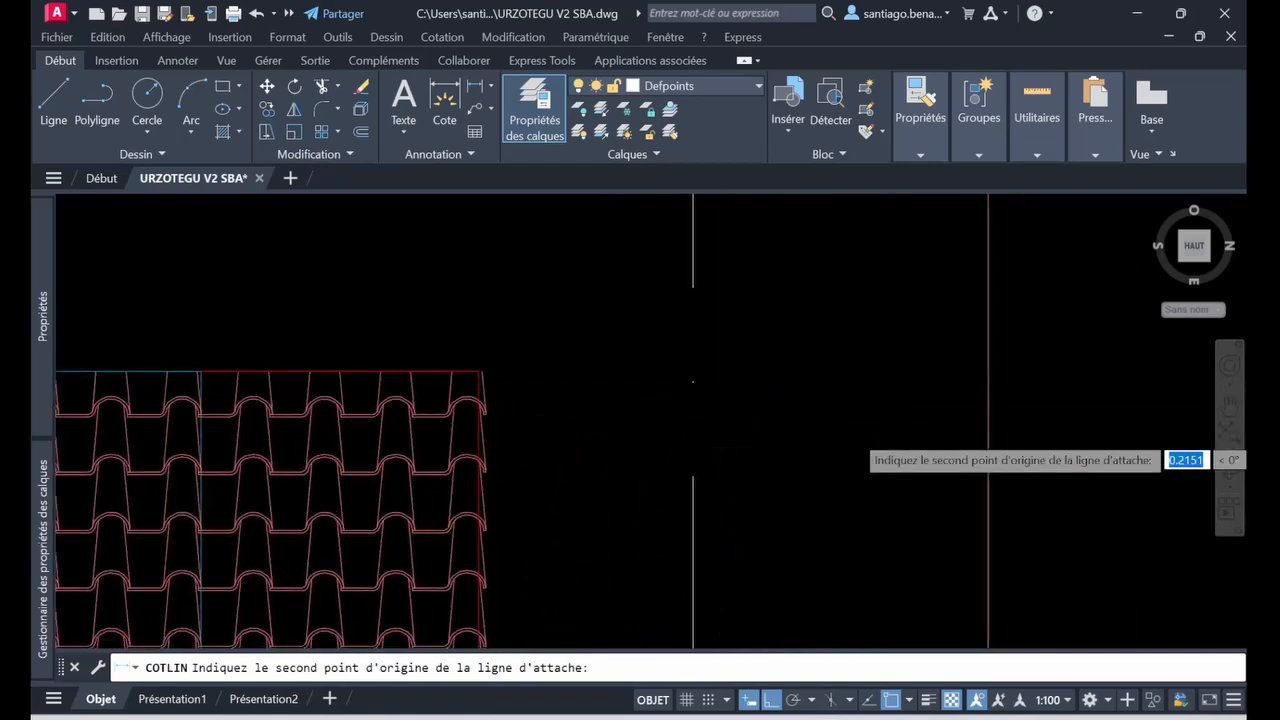
pyautogui.scroll(-3, 693, 381)
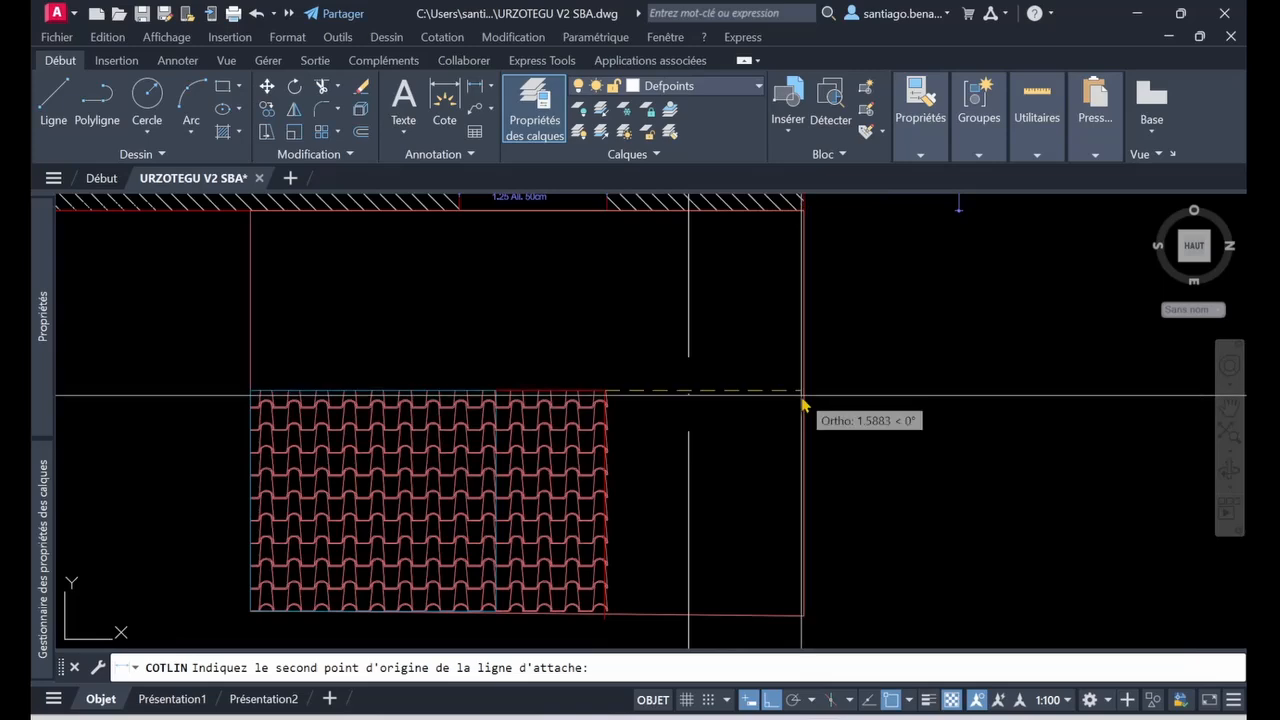
pyautogui.keyDown('shift'); pyautogui.rightClick(804, 391); pyautogui.keyUp('shift')
pyautogui.click(857, 574)
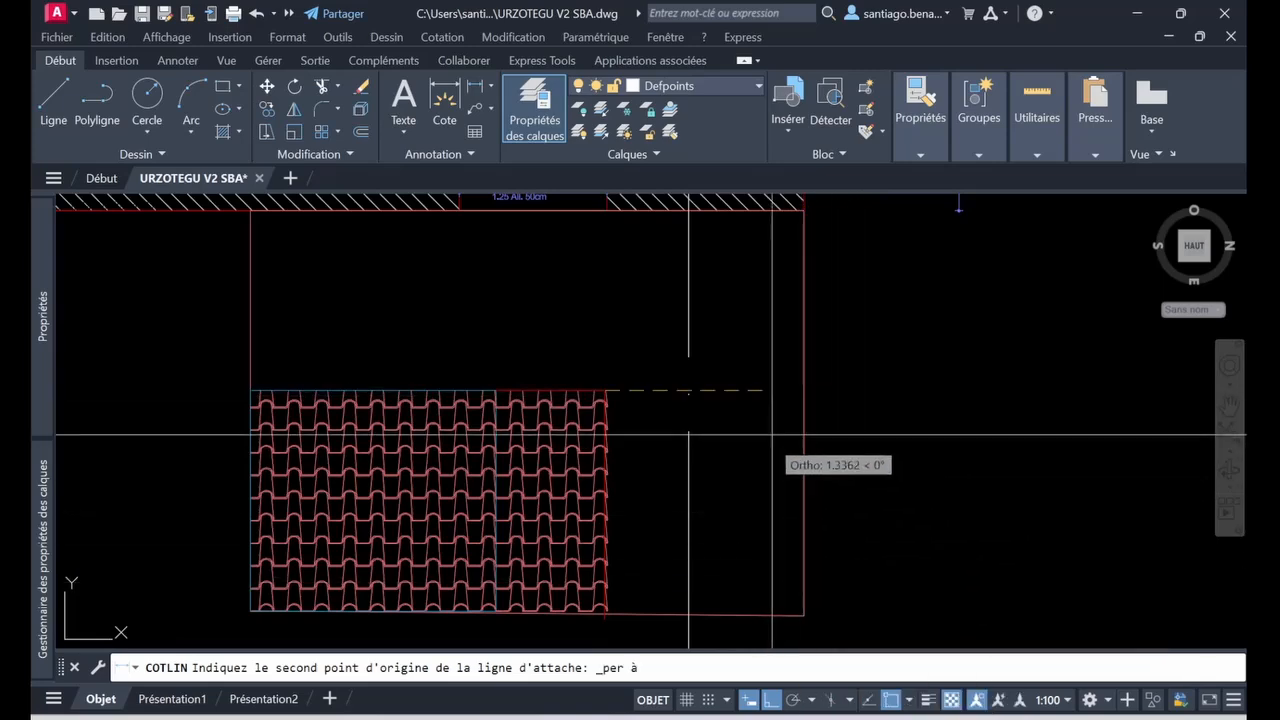
pyautogui.click(804, 391)
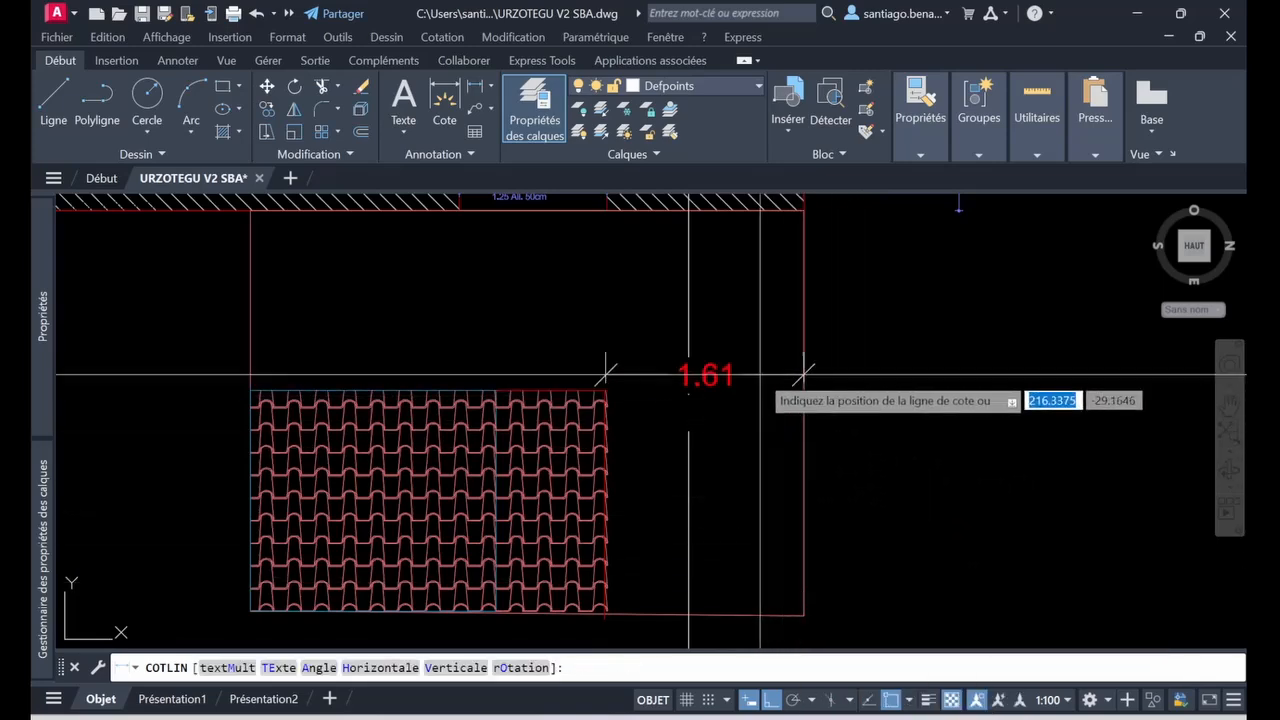
pyautogui.click(700, 348)
pyautogui.click(908, 700)
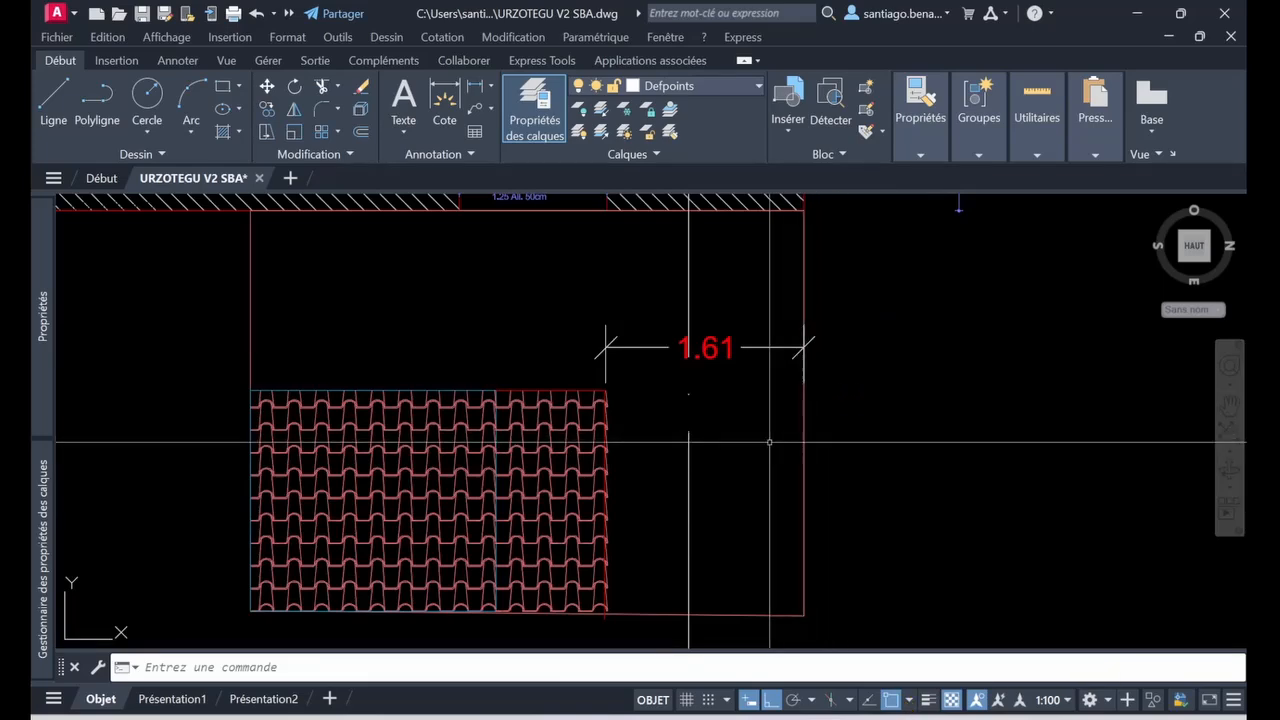
# Open the Toiture 1 block definition for editing and delete the red frame lines along the top and end of its tiles.
pyautogui.moveTo(671, 452); pyautogui.dragTo(757, 372, button='middle')
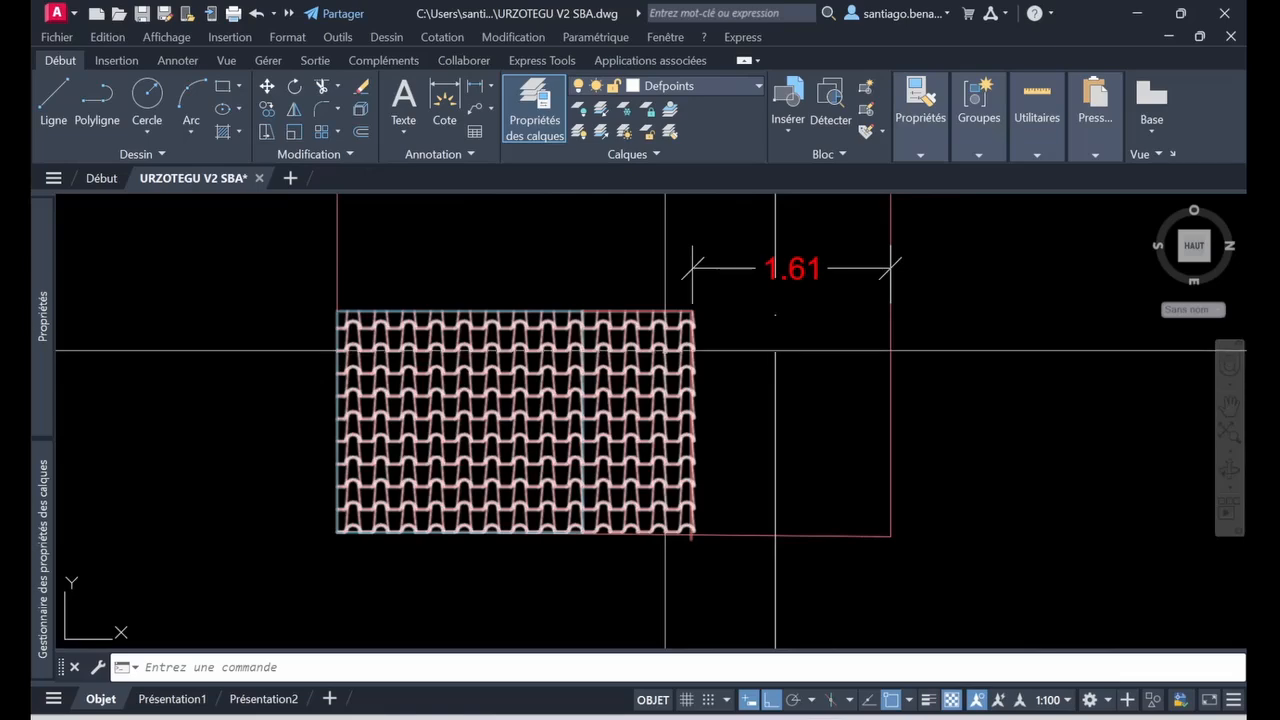
pyautogui.doubleClick(662, 347)
pyautogui.click(538, 565)
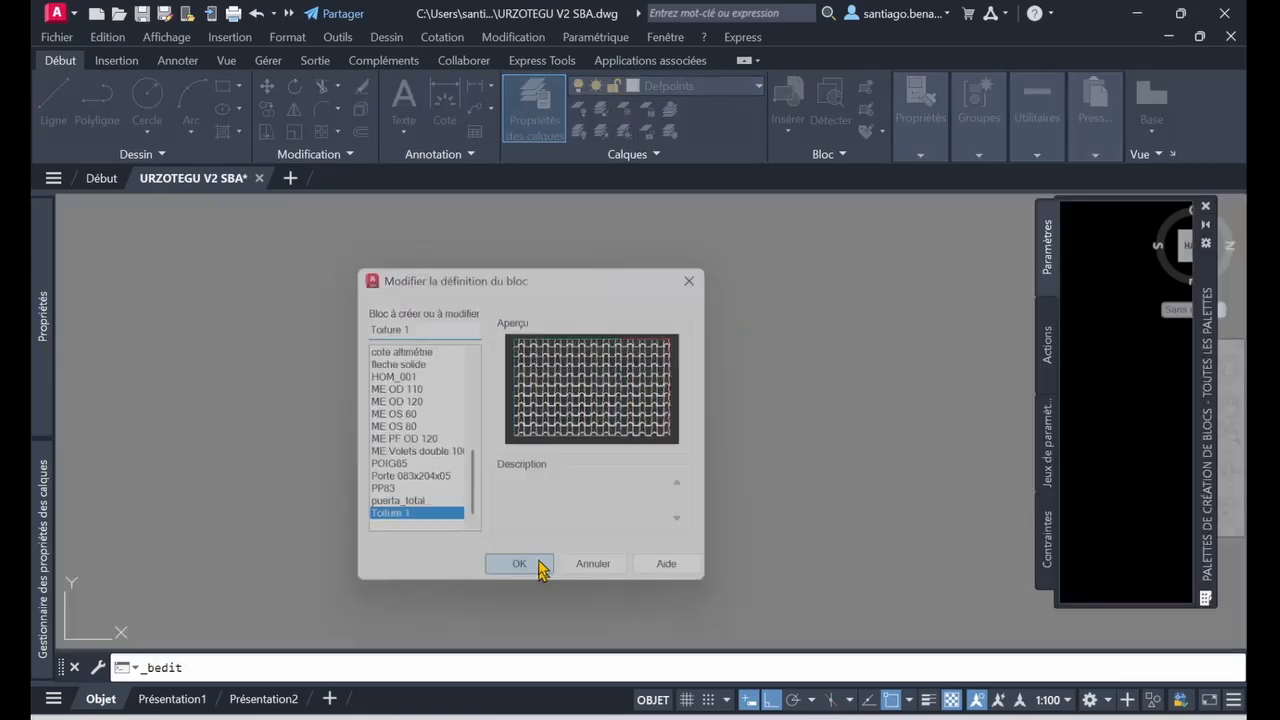
pyautogui.scroll(8, 903, 258)
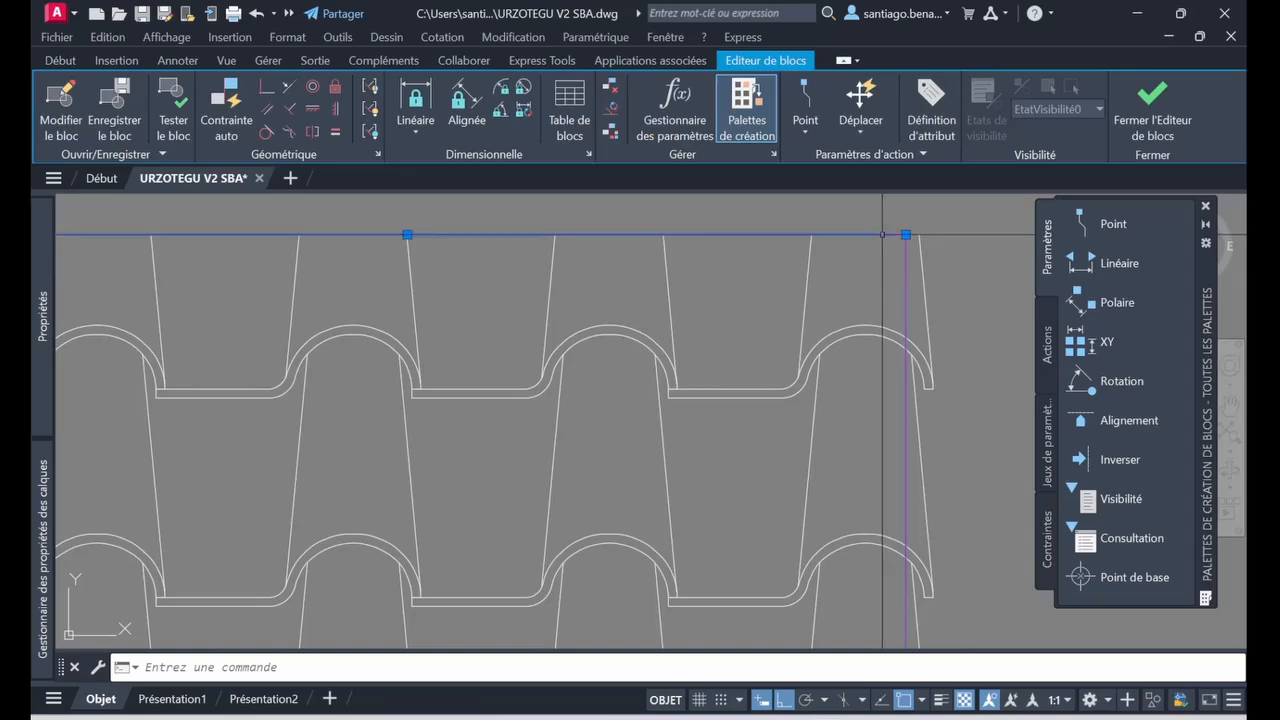
pyautogui.scroll(-6, 852, 276)
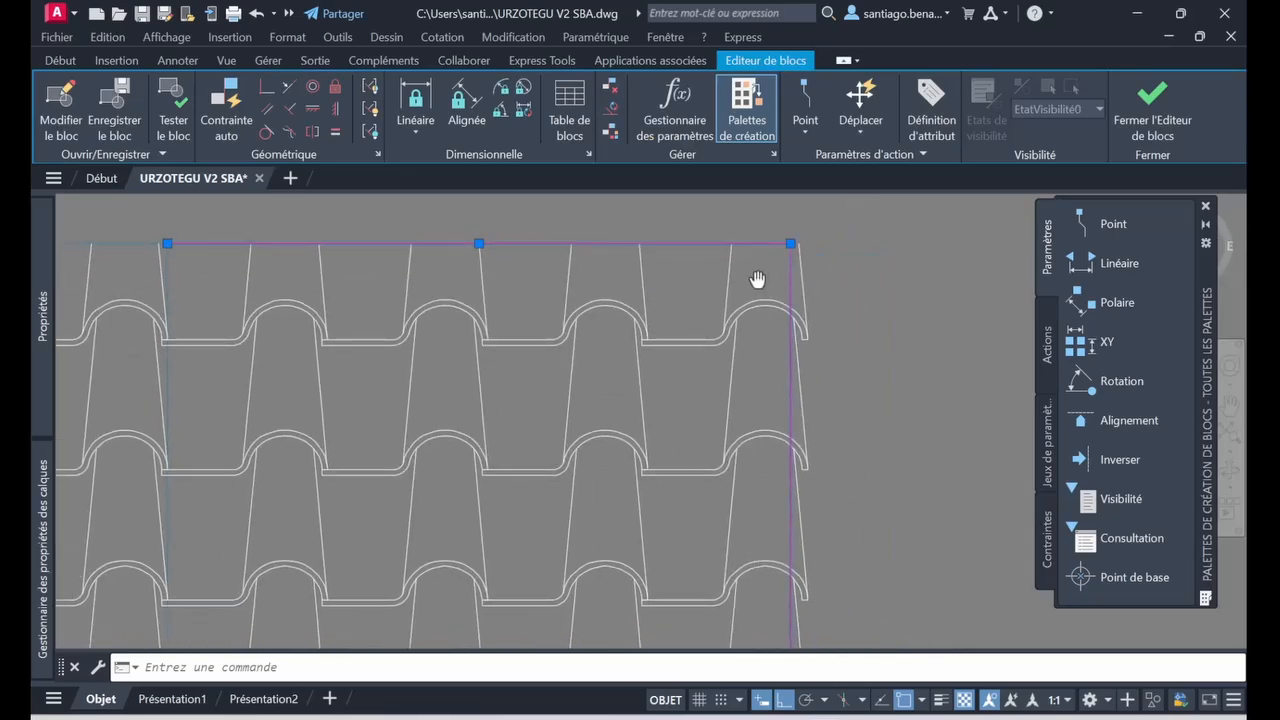
pyautogui.moveTo(681, 276); pyautogui.dragTo(641, 256, button='middle')
# Draw a 1.61 horizontal guide line from the end of the last upper tile line, continued vertically down past the tiles.
pyautogui.write('l')
pyautogui.press('Return')
pyautogui.click(632, 241)
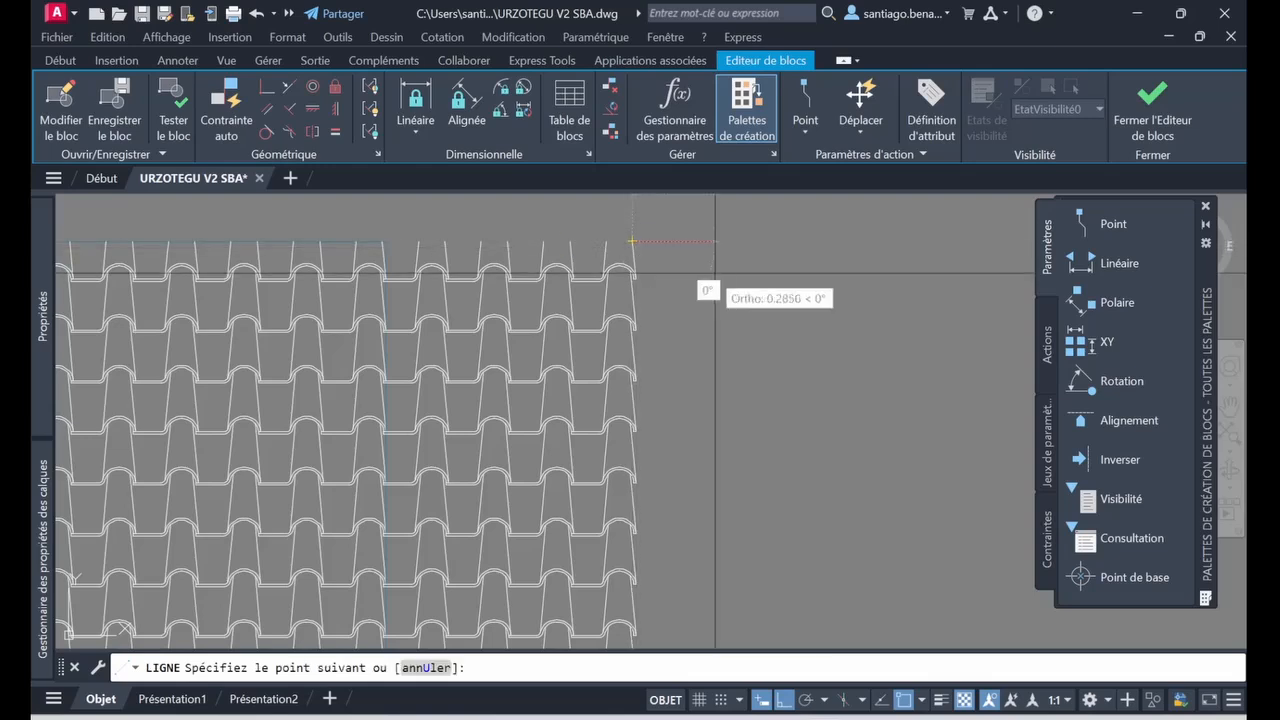
pyautogui.scroll(-2, 706, 286)
pyautogui.scroll(2, 677, 285)
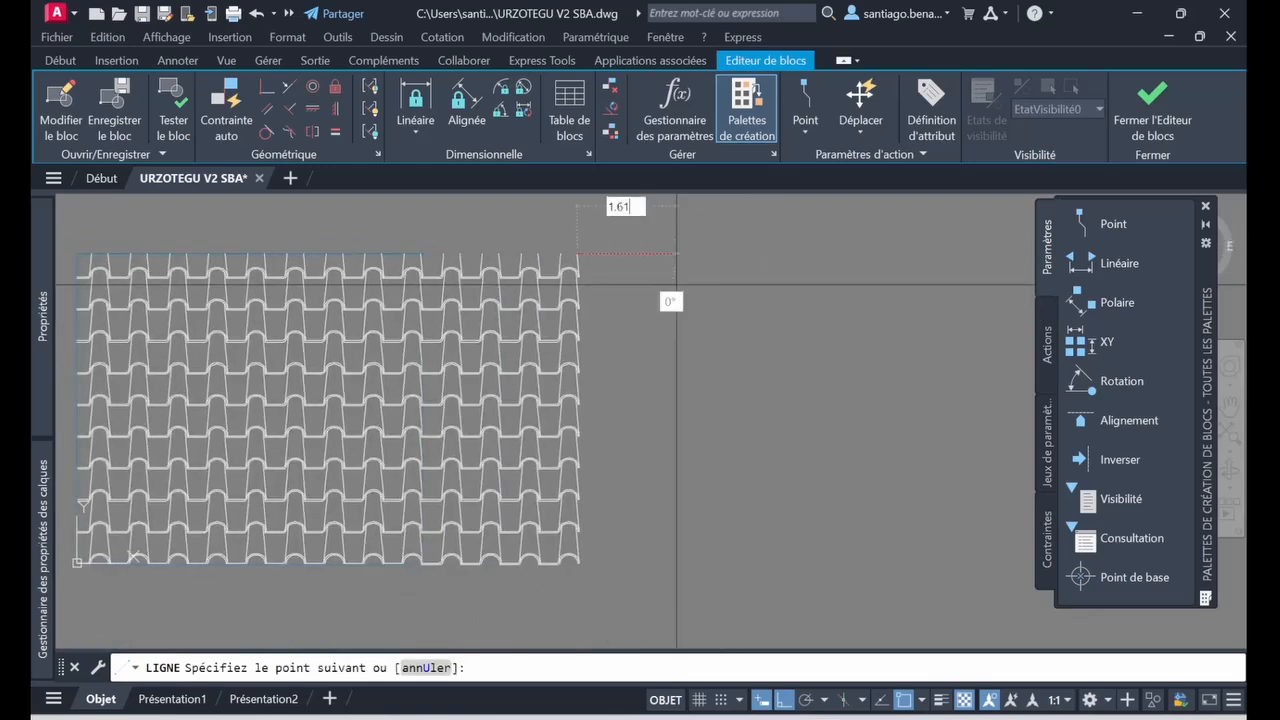
pyautogui.click(828, 618)
pyautogui.press('Escape')
# Copy the last seven tile columns, without the blue frame, so the copy continues directly from the end of the existing tiles.
pyautogui.moveTo(625, 450); pyautogui.dragTo(727, 437, button='middle')
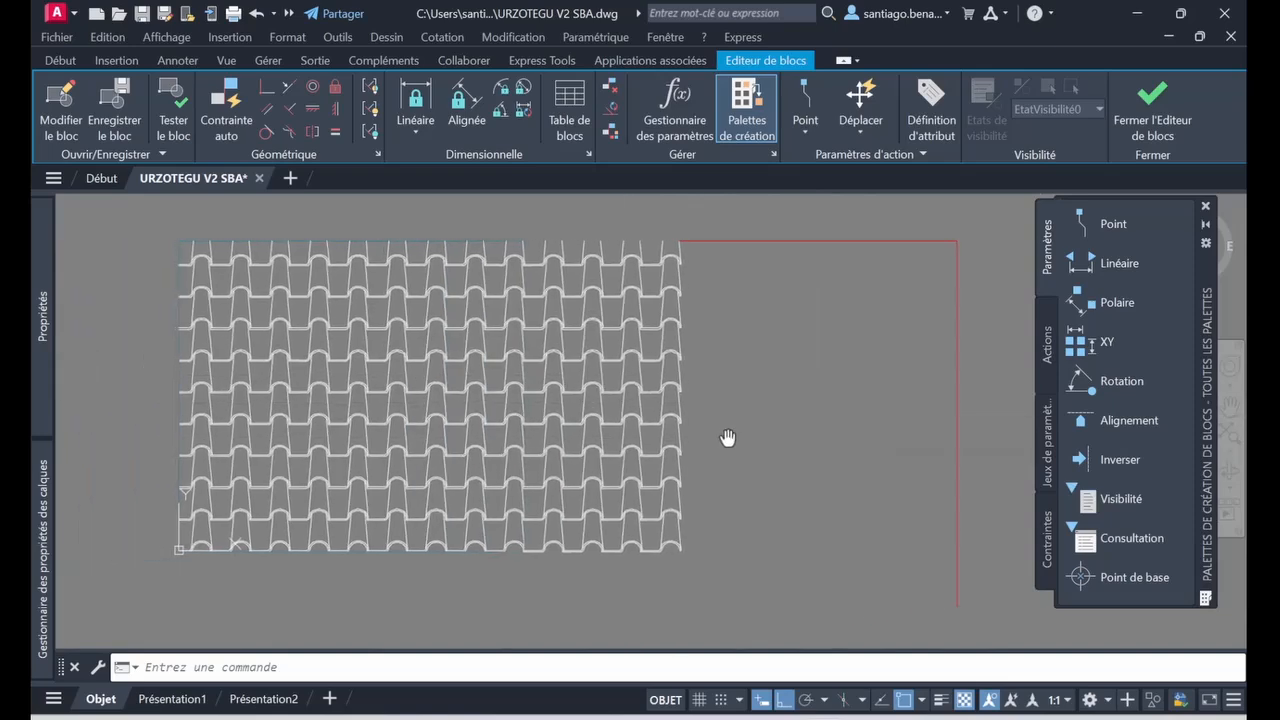
pyautogui.write('co')
pyautogui.press('Return')
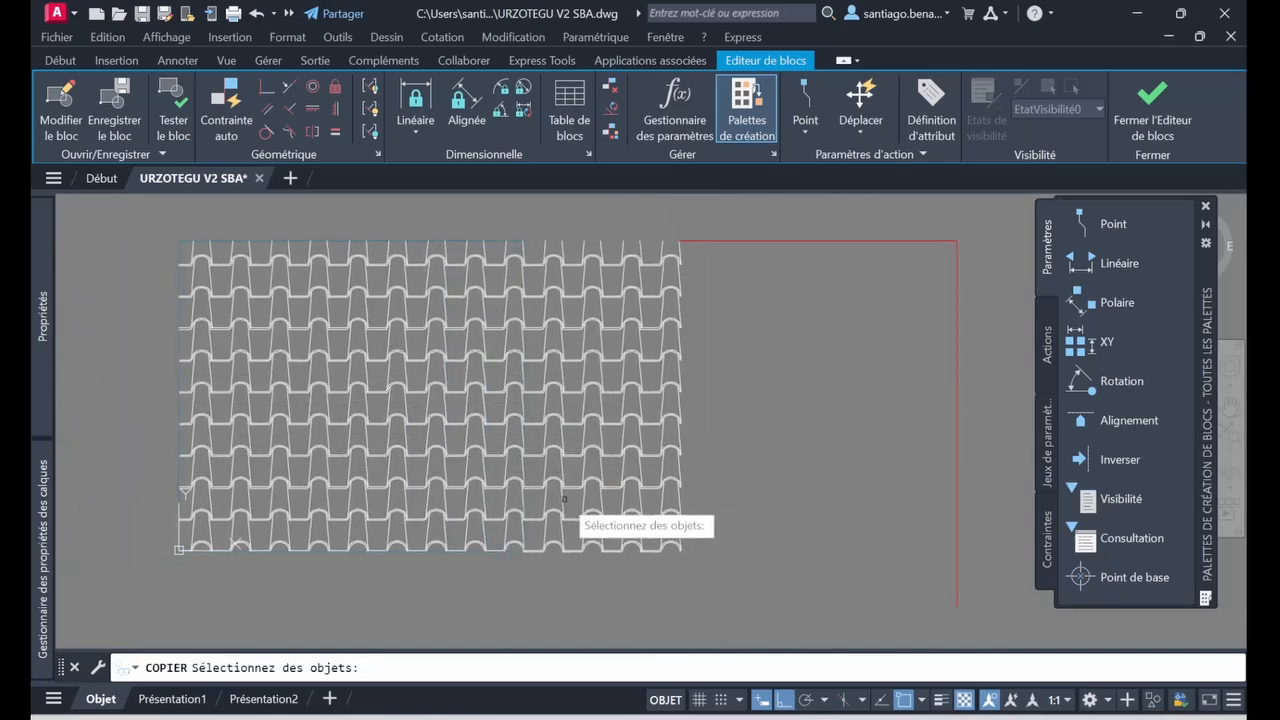
pyautogui.click(414, 568)
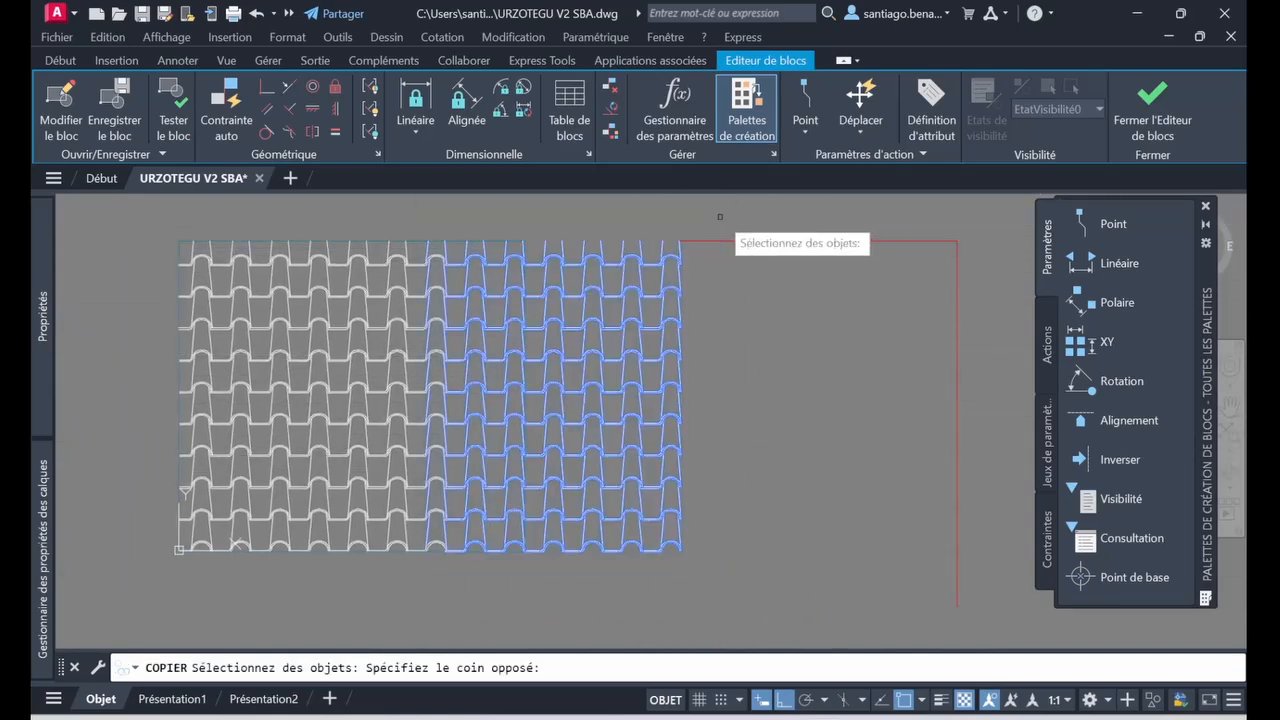
pyautogui.scroll(6, 414, 284)
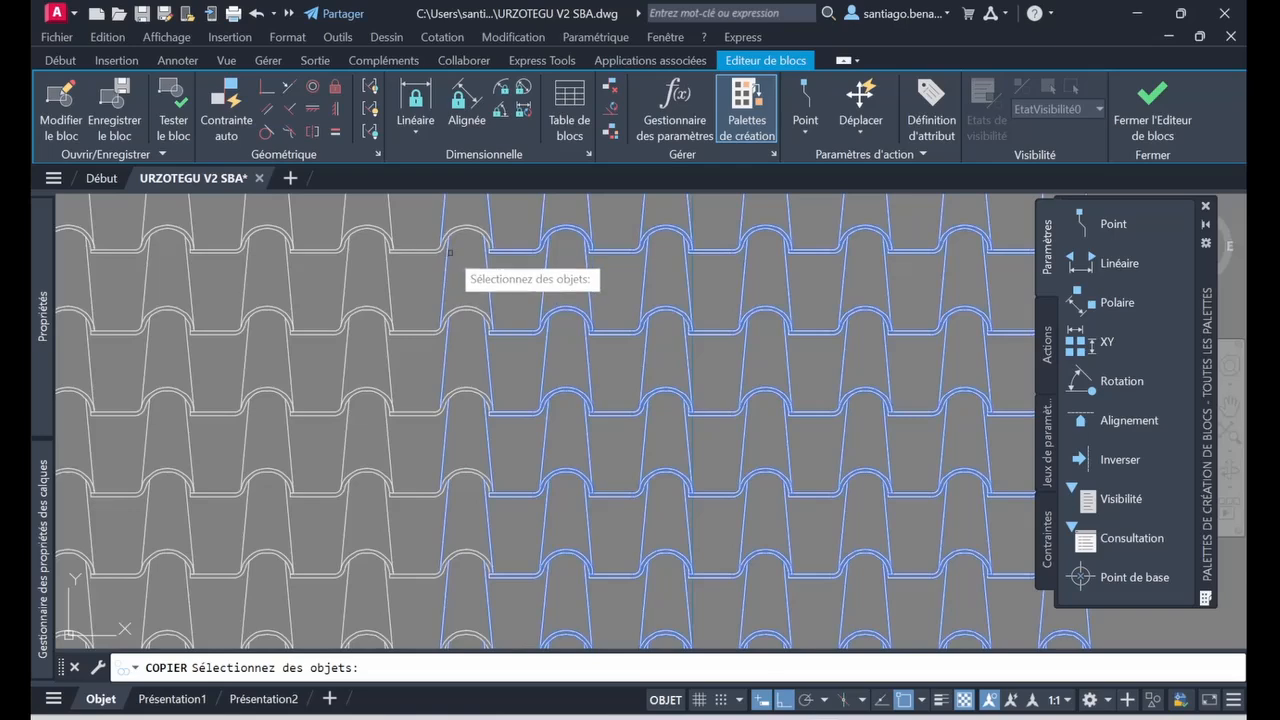
pyautogui.scroll(-5, 498, 242)
pyautogui.click(736, 232)
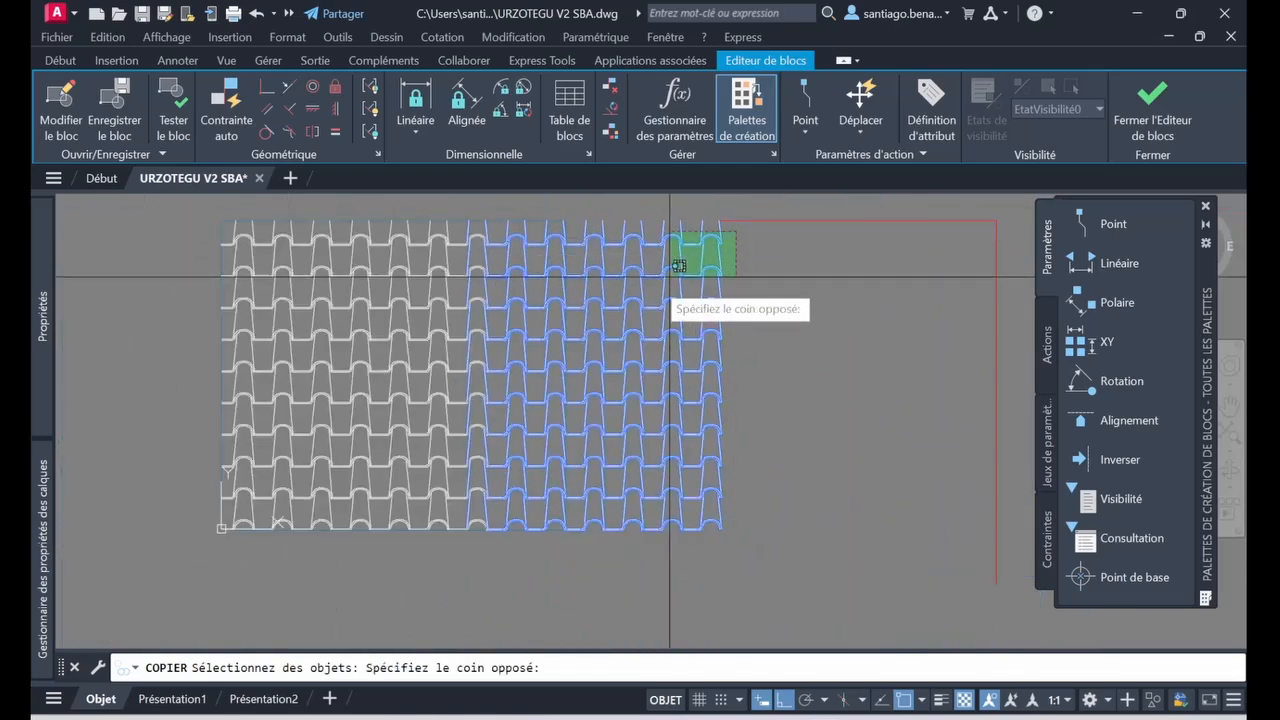
pyautogui.click(471, 560)
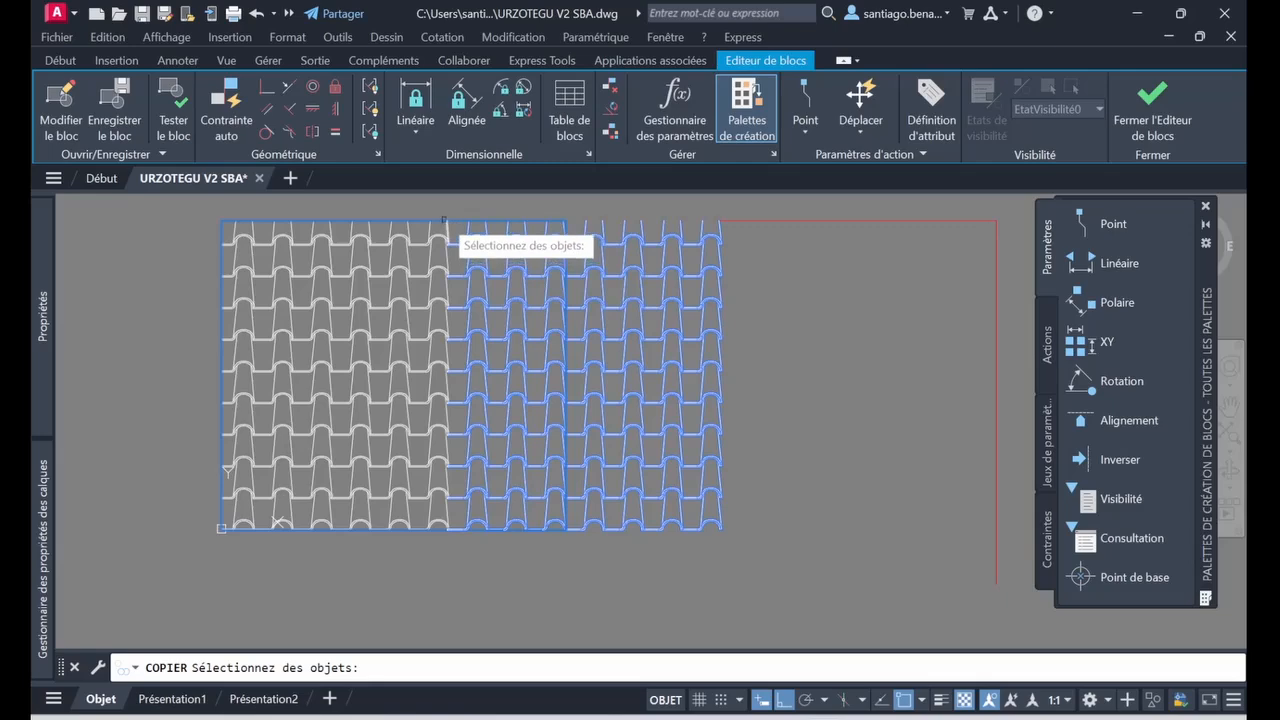
pyautogui.press('Return')
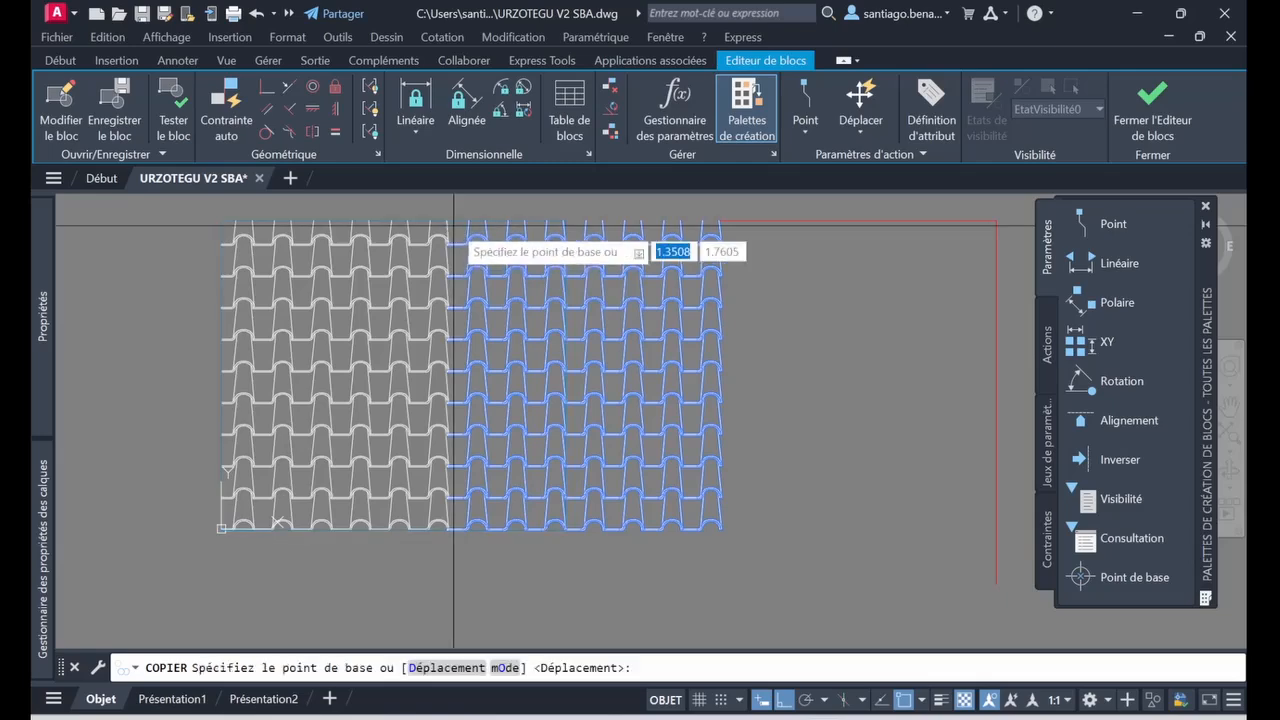
pyautogui.scroll(8, 440, 232)
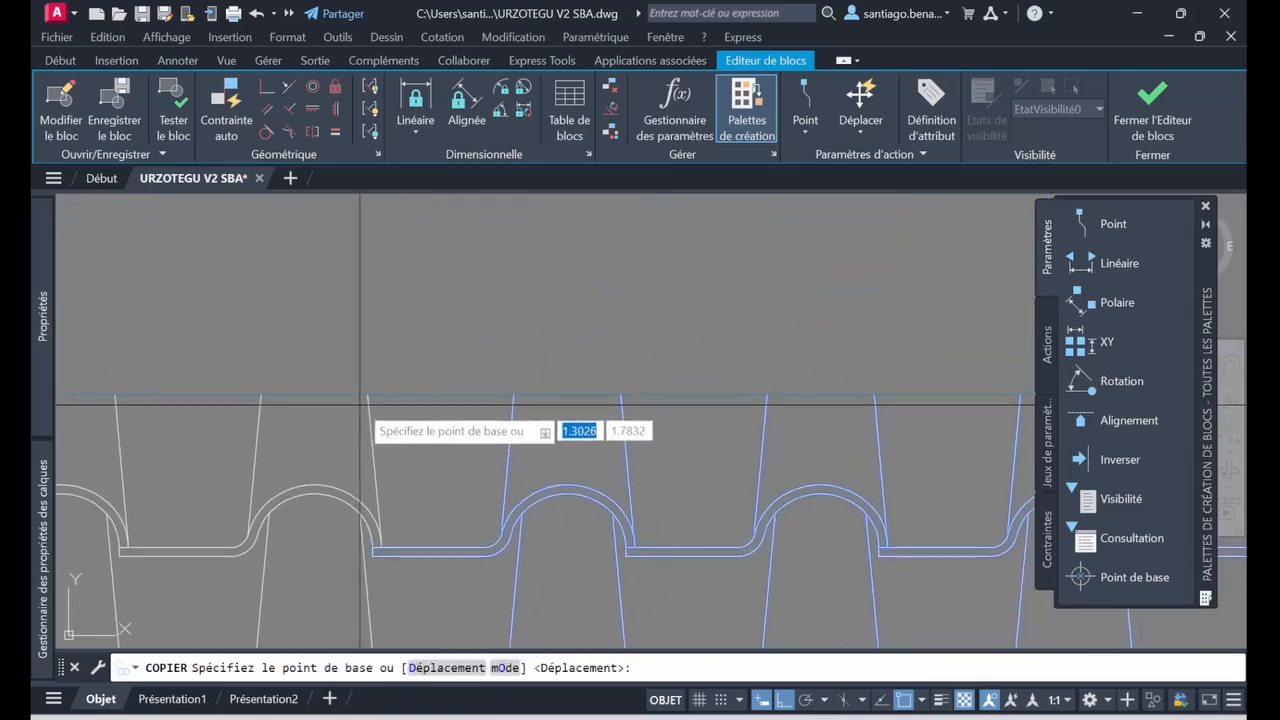
pyautogui.click(368, 395)
pyautogui.scroll(-5, 380, 400)
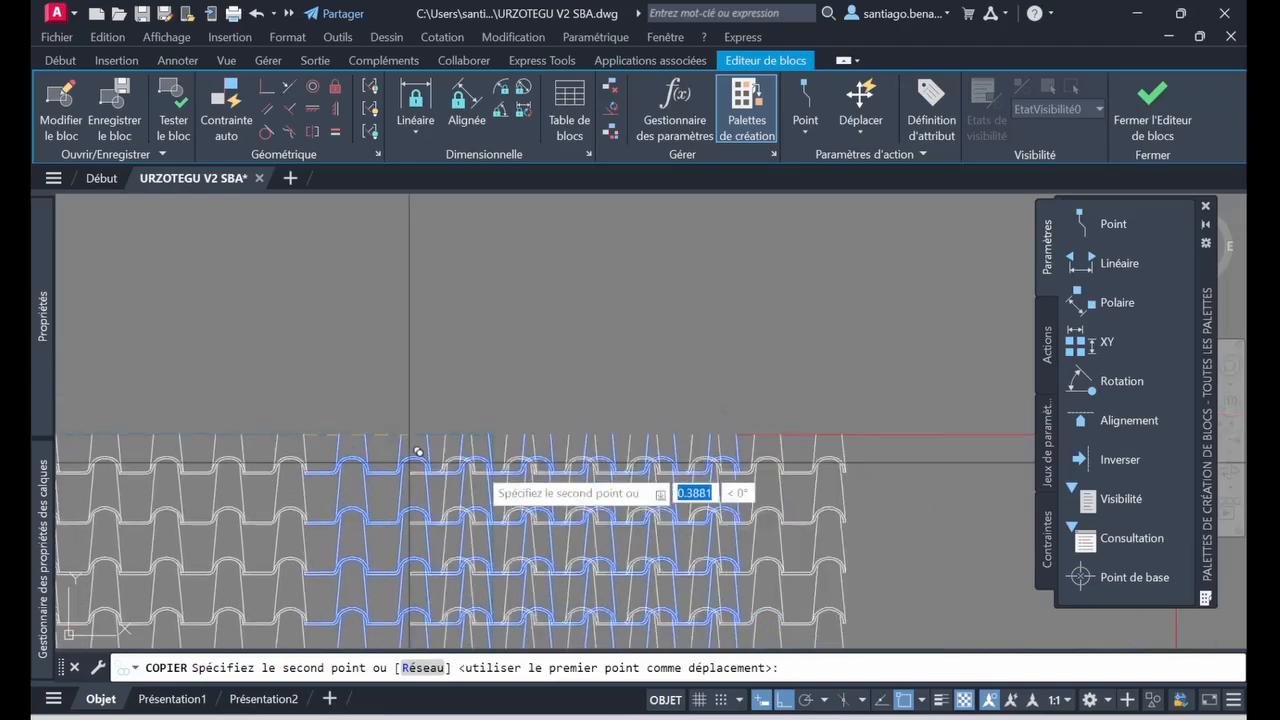
pyautogui.scroll(4, 714, 449)
pyautogui.click(769, 391)
pyautogui.scroll(-5, 785, 405)
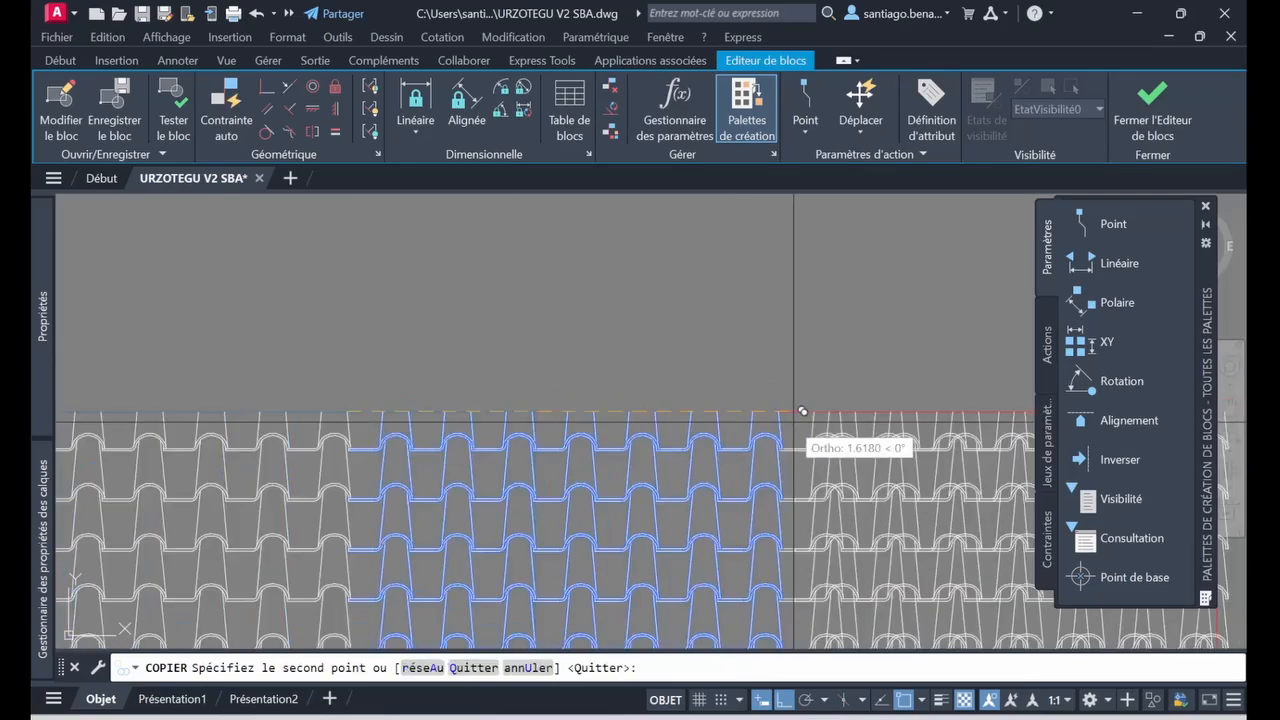
# Place another copy of the seven tile columns at the end of the first copy and finish copying.
pyautogui.scroll(1, 400, 457)
pyautogui.scroll(4, 543, 446)
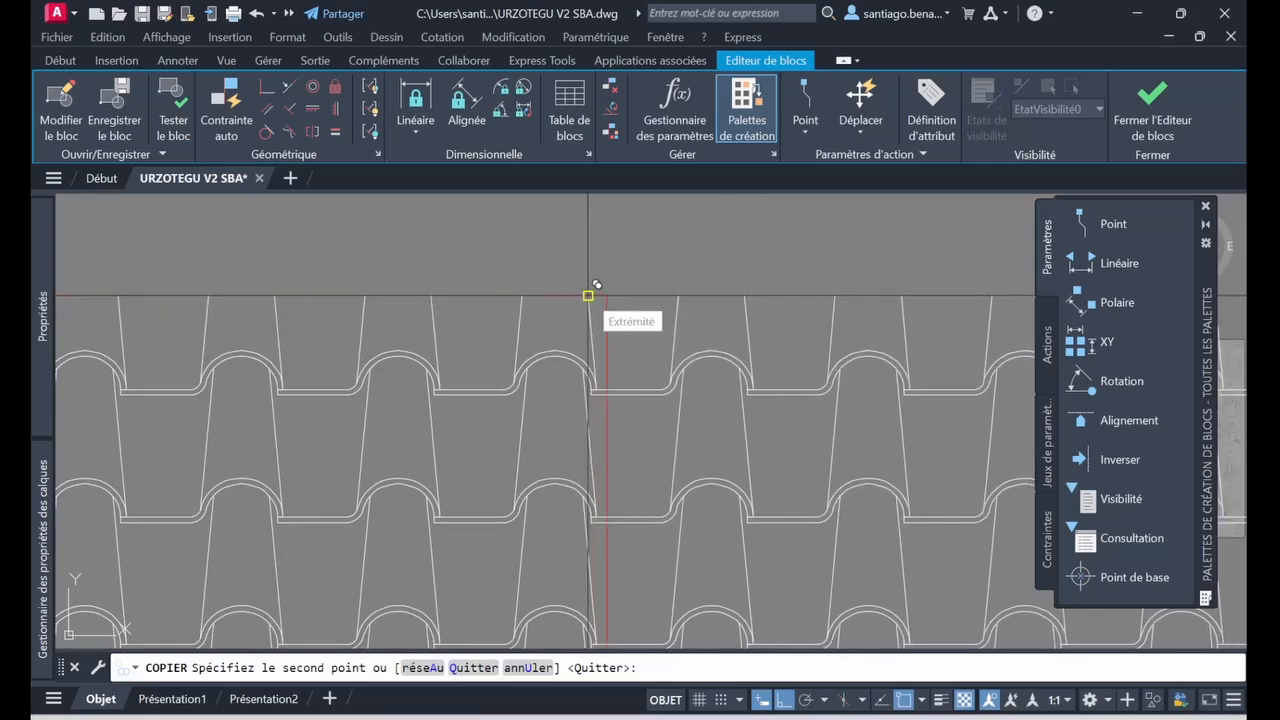
pyautogui.click(588, 295)
pyautogui.press('Escape')
# Trim the tile edges in every row where they cross the red vertical guide line.
pyautogui.scroll(-2, 650, 344)
pyautogui.scroll(4, 622, 345)
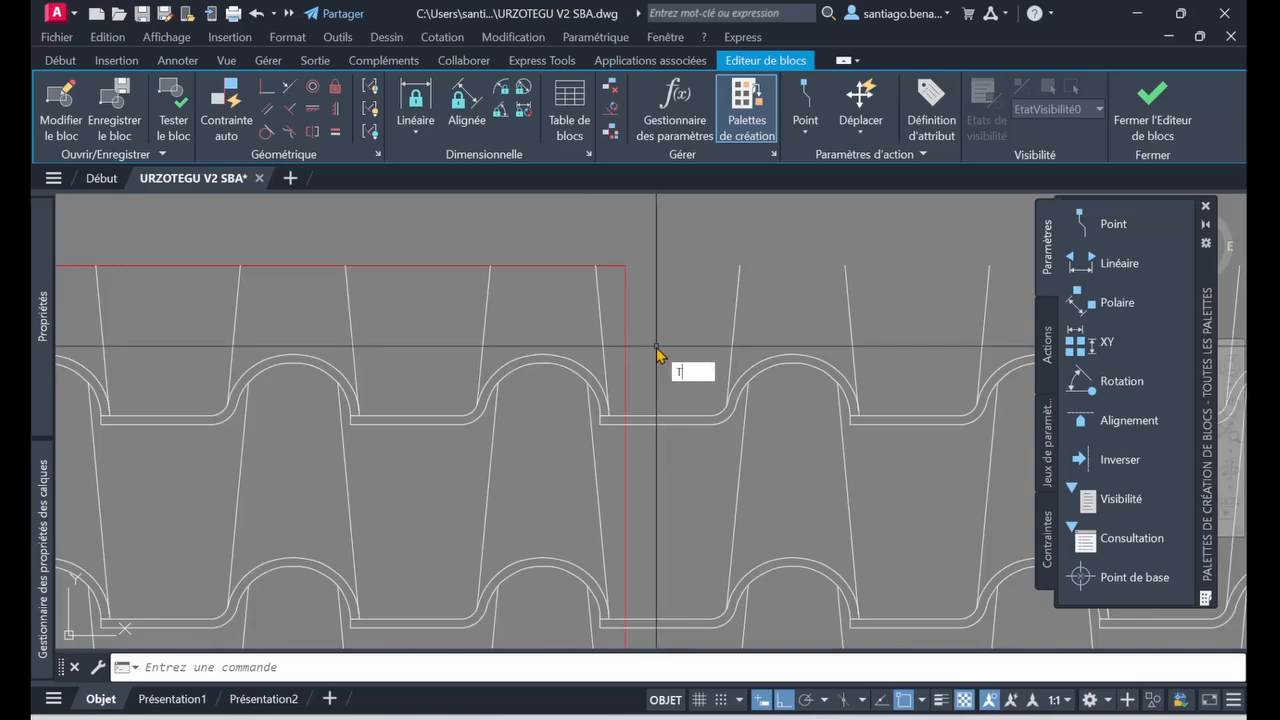
pyautogui.write('T')
pyautogui.click(646, 400)
pyautogui.click(640, 446)
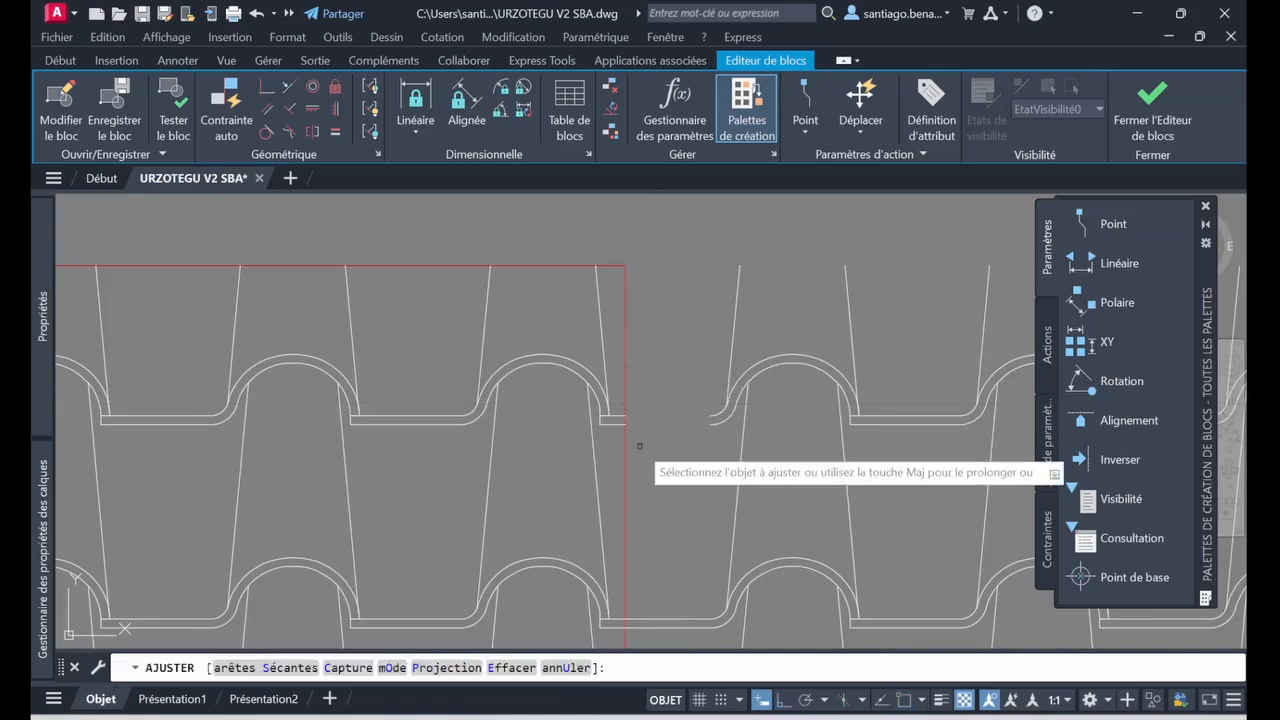
pyautogui.moveTo(655, 480); pyautogui.dragTo(655, 288, button='middle')
pyautogui.click(652, 365)
pyautogui.click(654, 618)
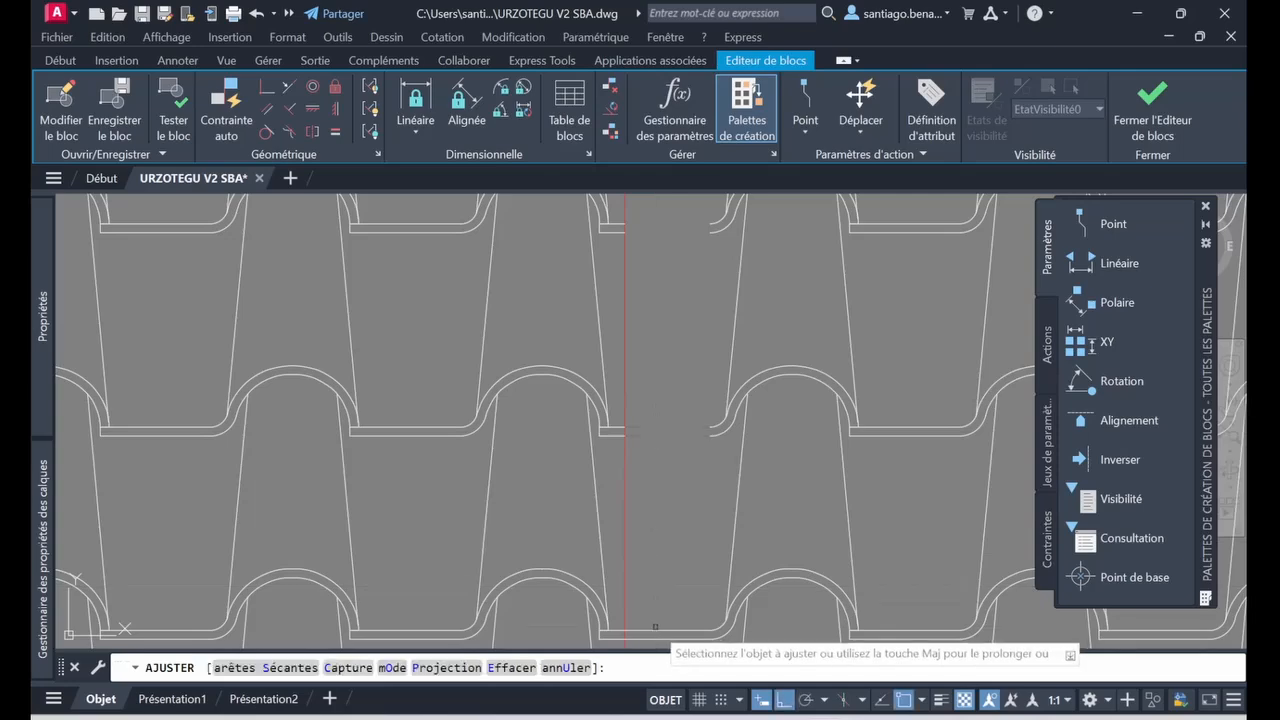
pyautogui.moveTo(655, 625); pyautogui.dragTo(600, 229, button='middle')
pyautogui.scroll(-6, 622, 328)
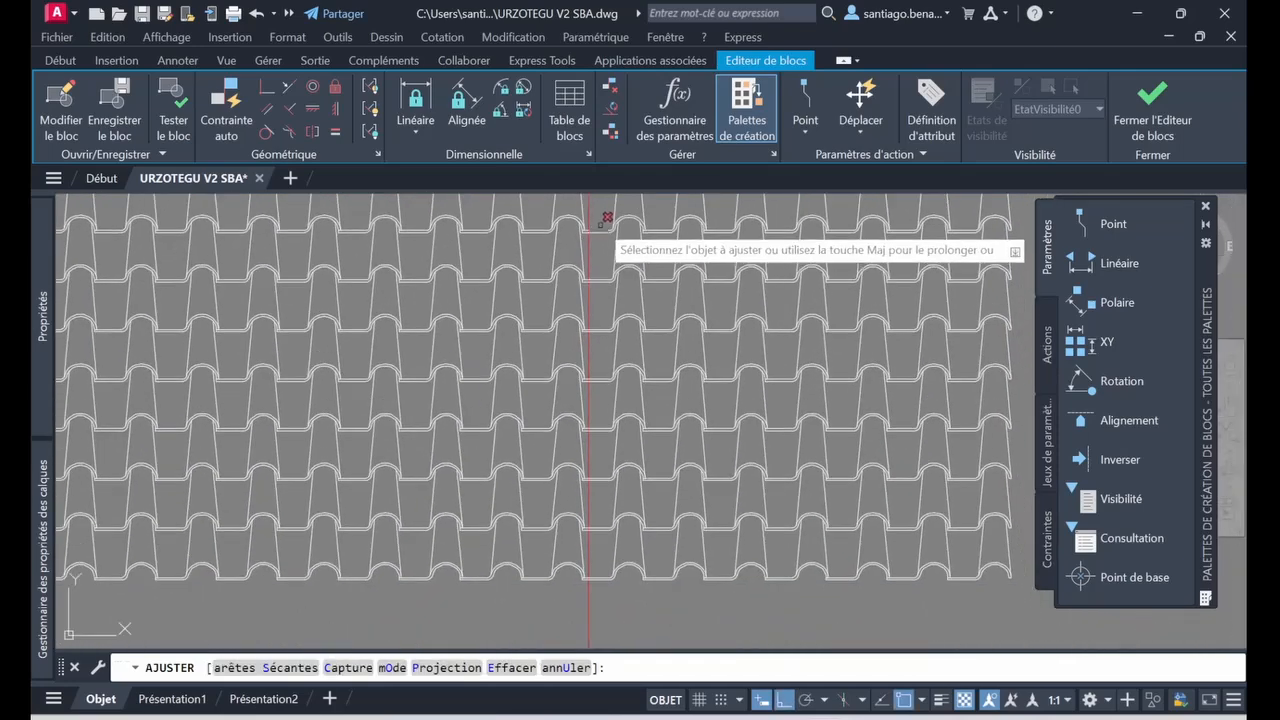
pyautogui.click(600, 216)
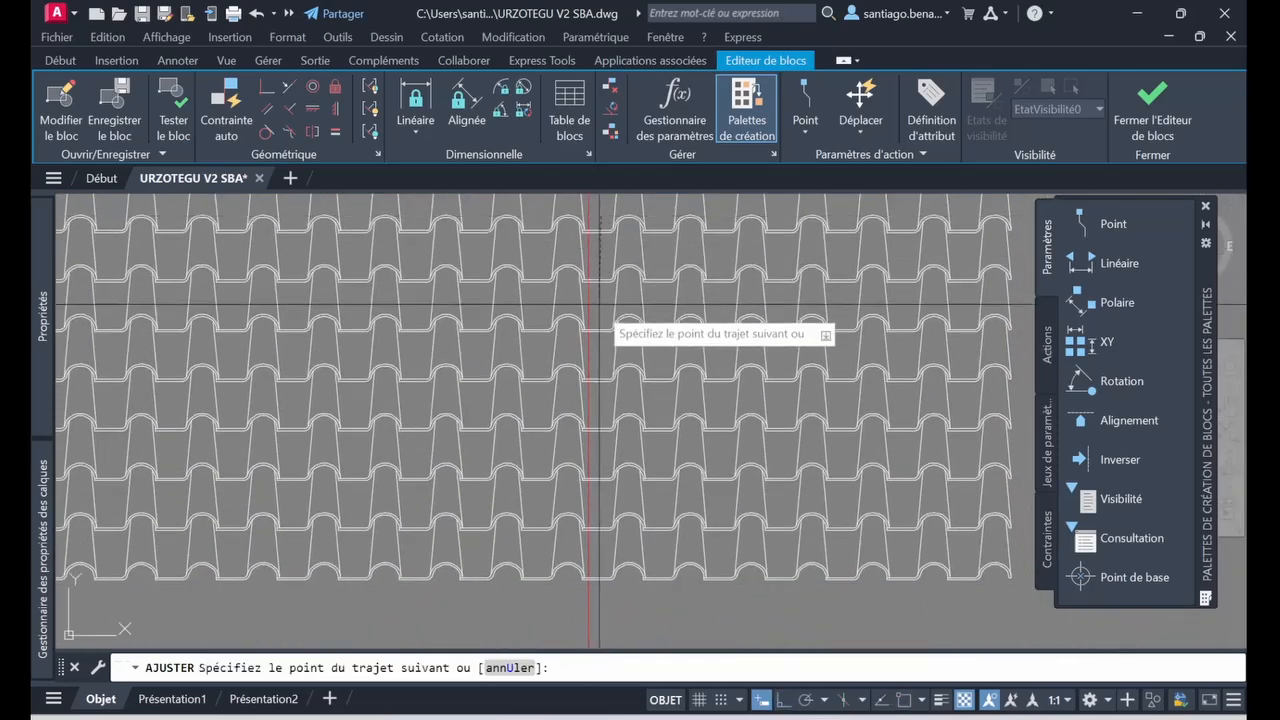
pyautogui.click(595, 602)
pyautogui.press('Escape')
# Delete all the surplus tiles beyond the red vertical guide line.
pyautogui.scroll(-3, 612, 582)
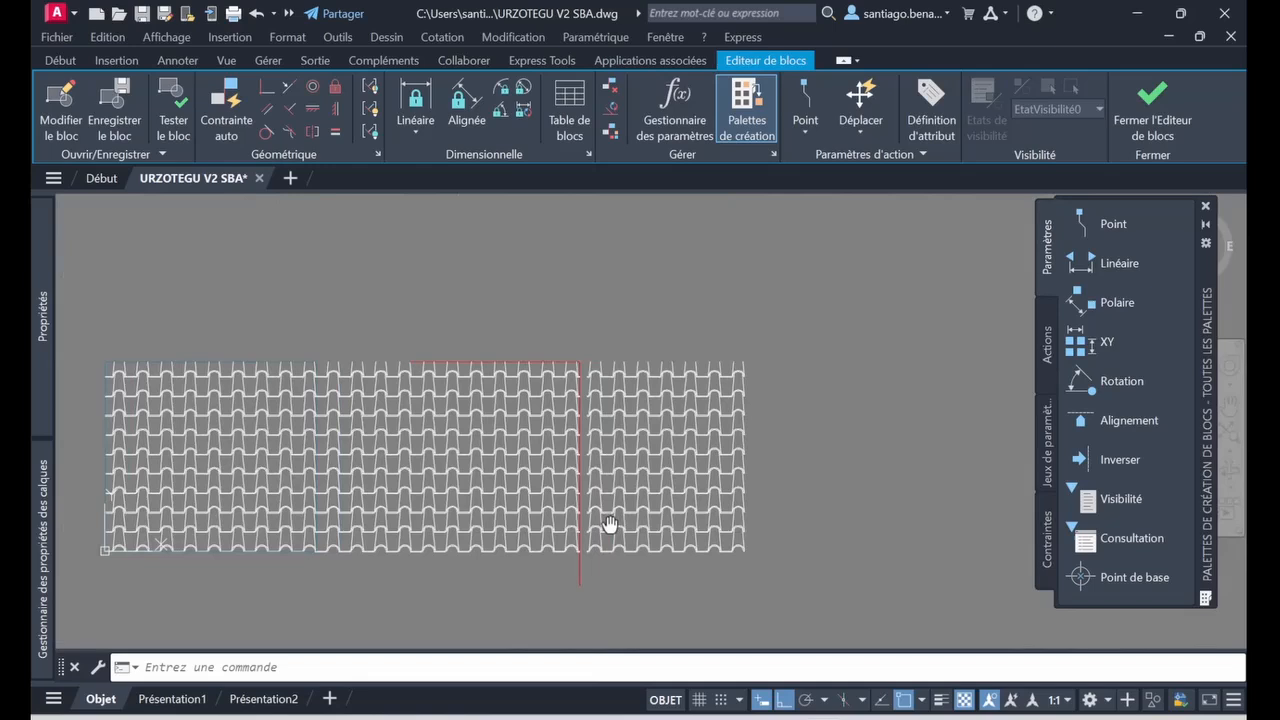
pyautogui.click(786, 331)
pyautogui.click(580, 578)
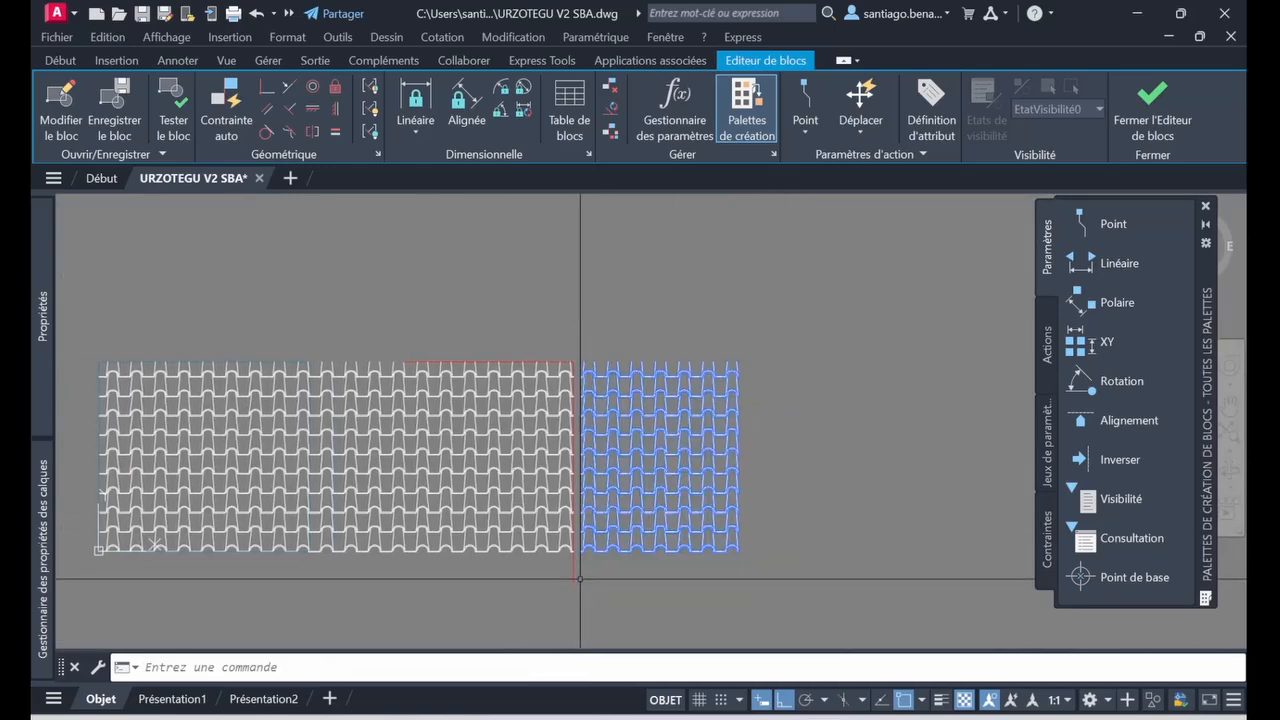
pyautogui.press('Delete')
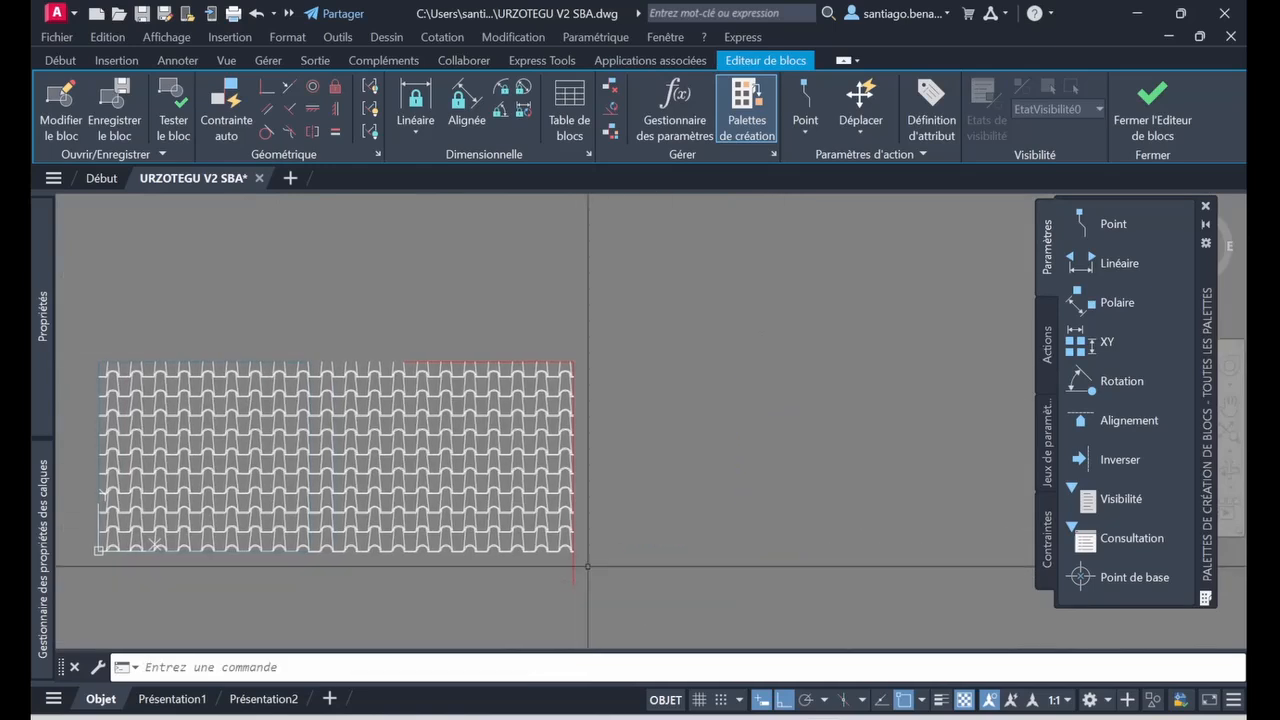
# Delete the vertical and horizontal red guide lines around the extended tiles.
pyautogui.click(540, 594)
pyautogui.click(594, 557)
pyautogui.click(595, 557)
pyautogui.click(549, 586)
pyautogui.scroll(1, 556, 376)
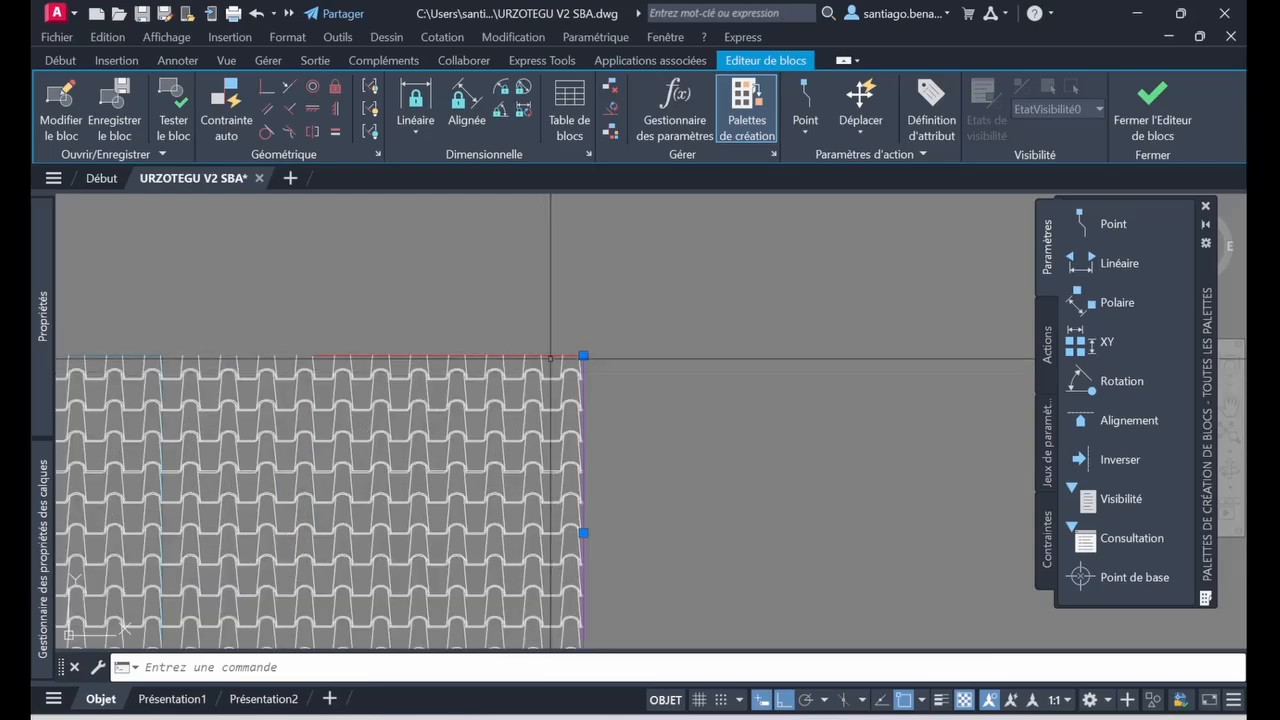
pyautogui.click(549, 355)
pyautogui.press('Delete')
# Close the block editor, saving the changes to the Toiture 1 block.
pyautogui.scroll(-1, 578, 336)
pyautogui.moveTo(594, 332); pyautogui.dragTo(740, 292, button='middle')
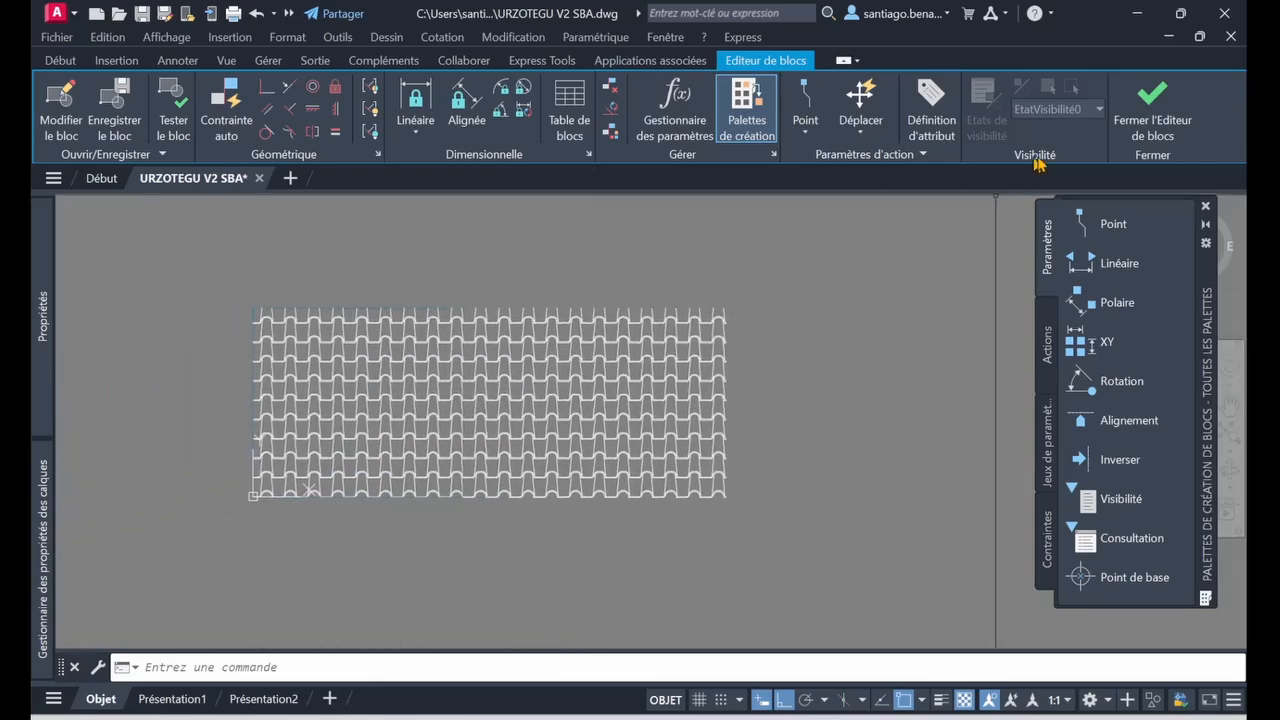
pyautogui.click(1152, 110)
pyautogui.click(688, 330)
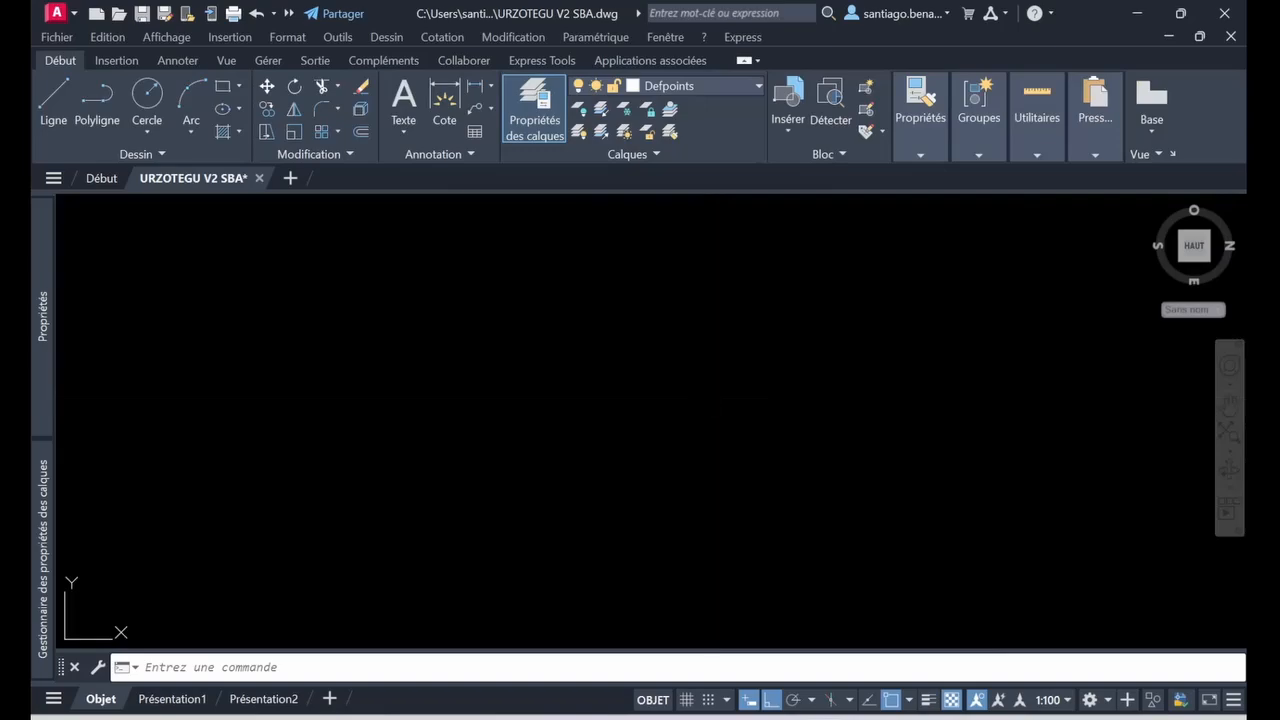
# Add a vertical linear dimension between the tile block's upper edge and the house wall, placed outside the red outline.
pyautogui.scroll(5, 757, 434)
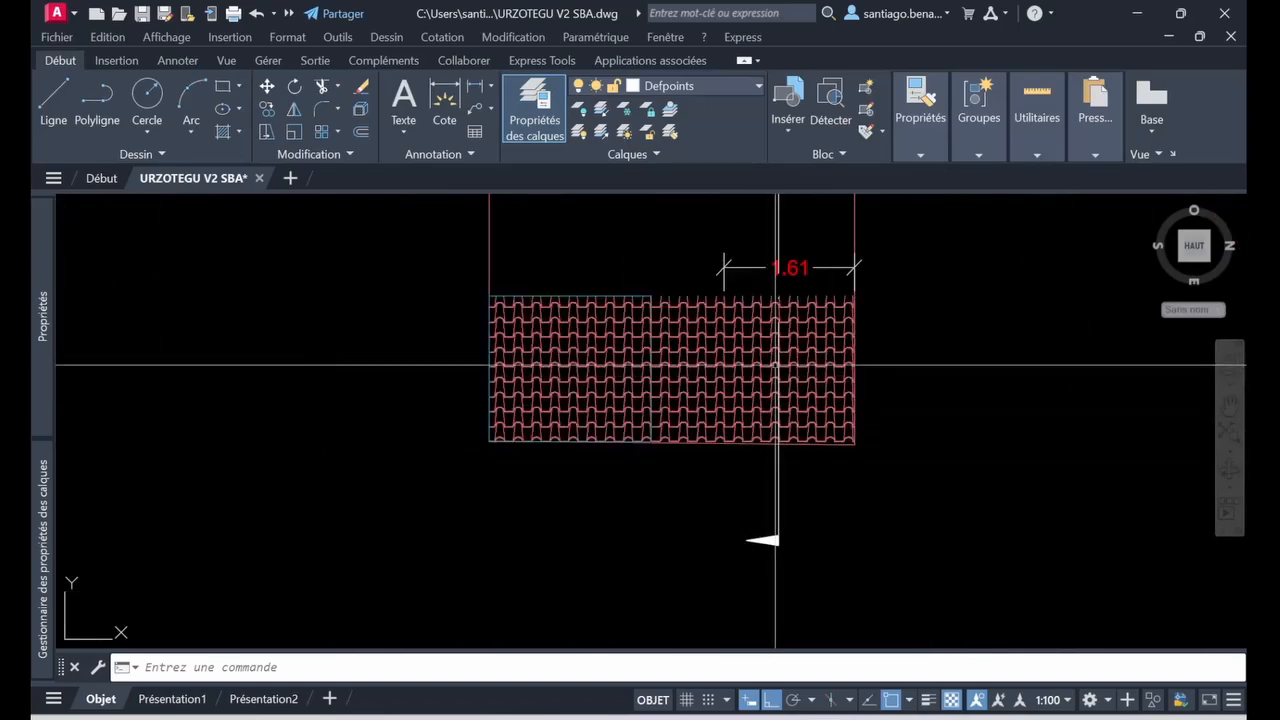
pyautogui.scroll(2, 775, 365)
pyautogui.moveTo(898, 390); pyautogui.dragTo(903, 509, button='middle')
pyautogui.moveTo(840, 434); pyautogui.dragTo(889, 486, button='middle')
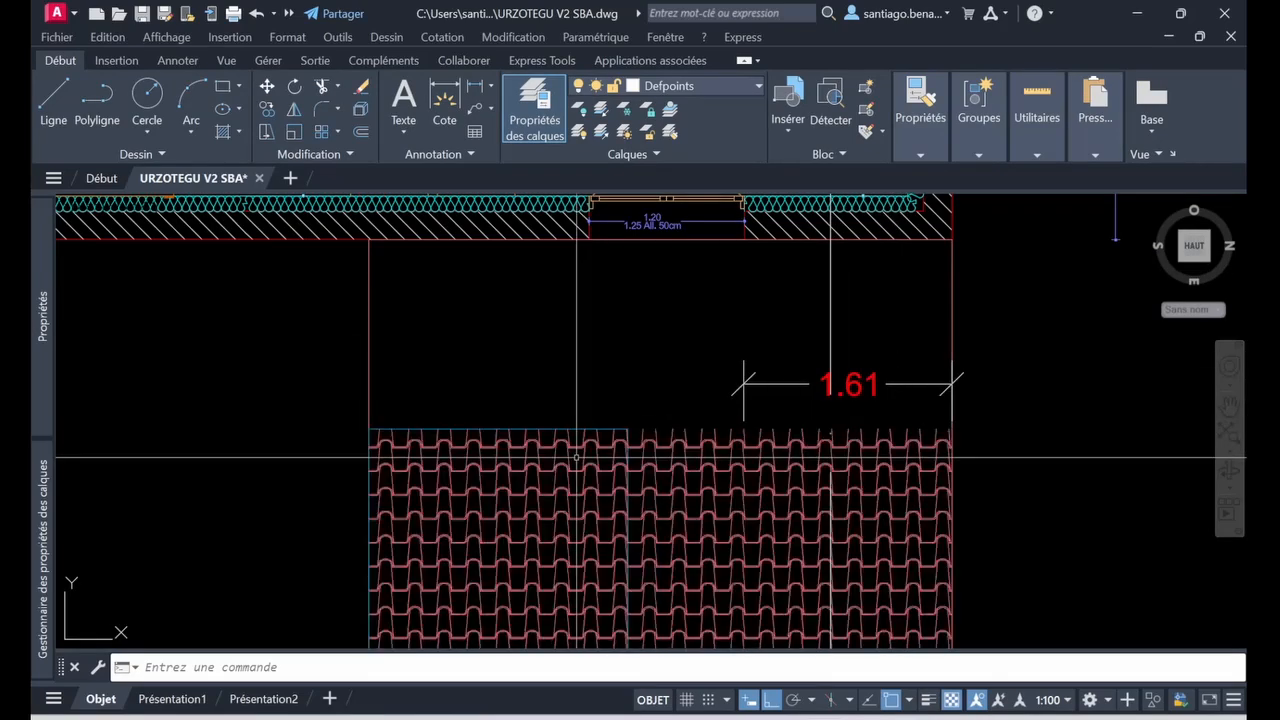
pyautogui.press('space')
pyautogui.scroll(4, 383, 430)
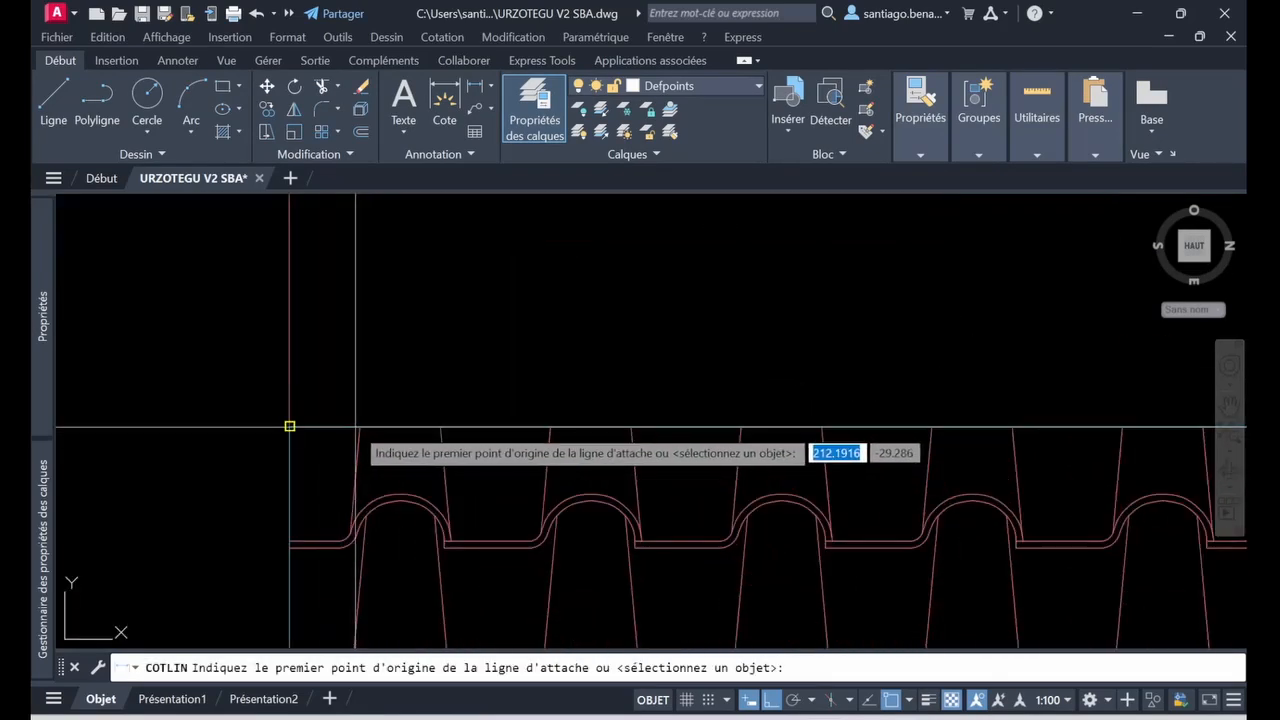
pyautogui.click(360, 426)
pyautogui.scroll(-5, 360, 426)
pyautogui.moveTo(971, 320); pyautogui.dragTo(970, 443, button='middle')
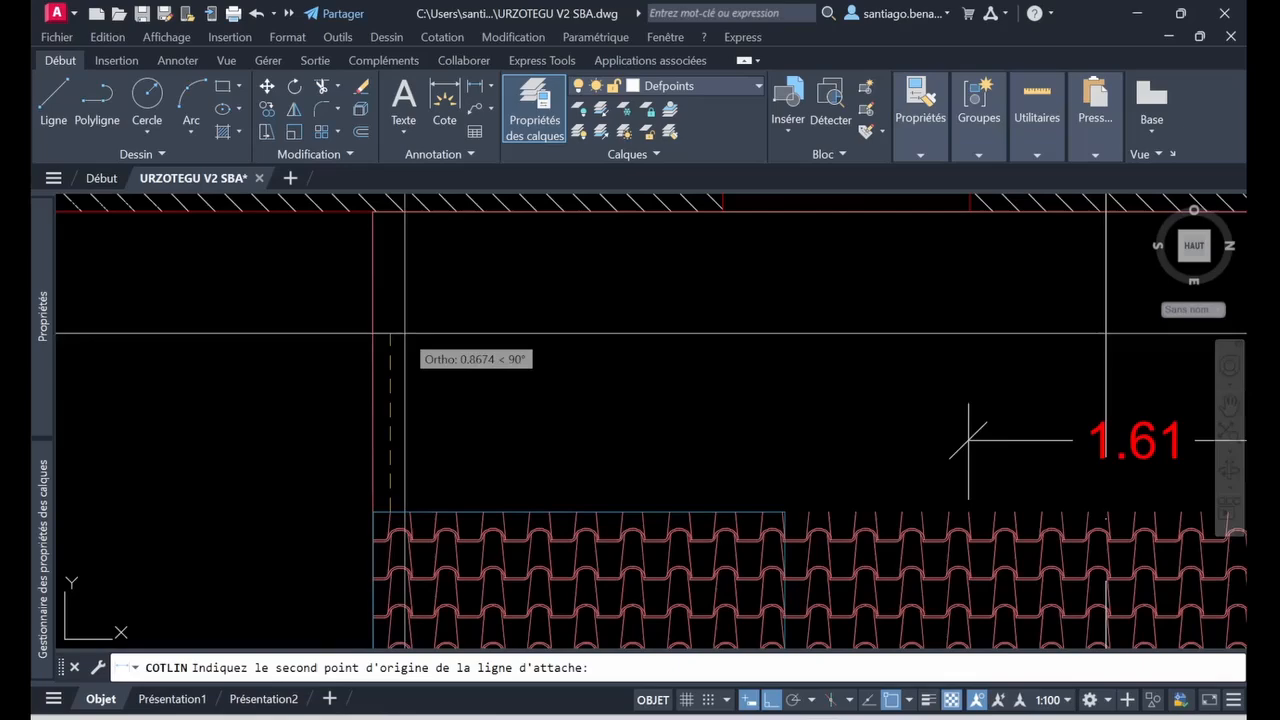
pyautogui.click(393, 211)
pyautogui.click(295, 335)
pyautogui.scroll(-1, 373, 355)
pyautogui.moveTo(447, 429); pyautogui.dragTo(446, 332, button='middle')
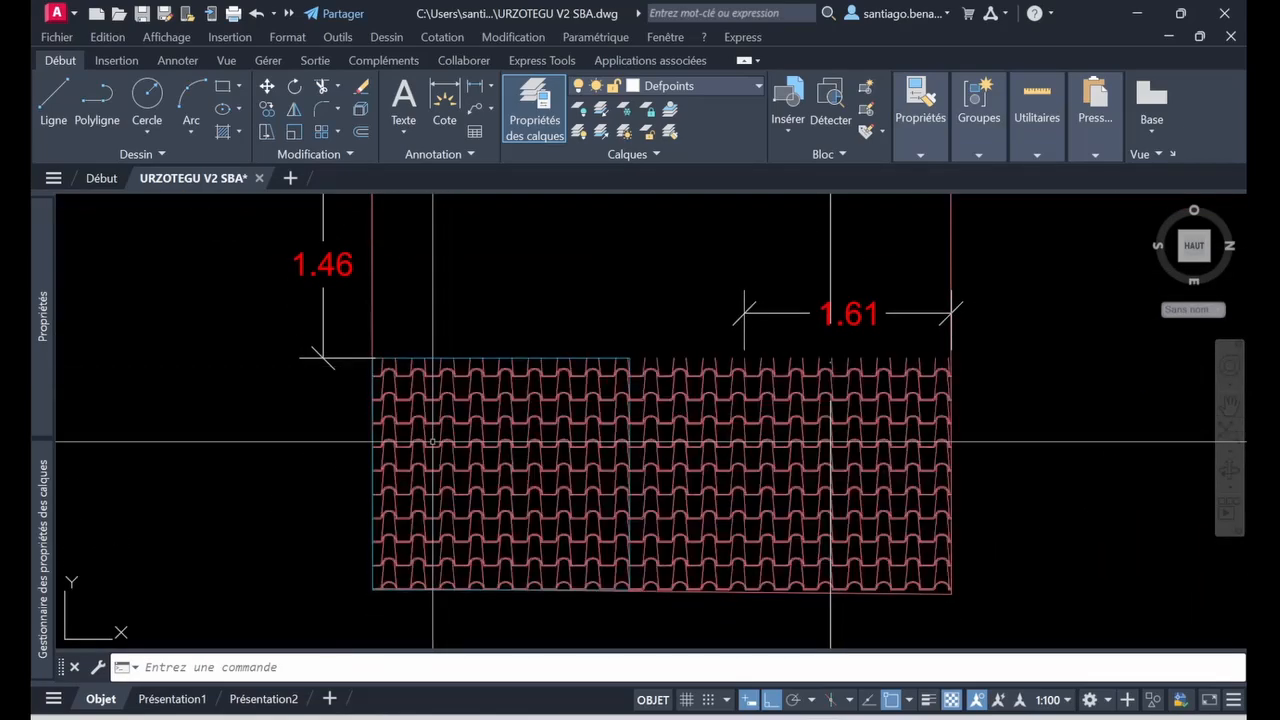
# Examine the extended roof tiles, the uncovered area between them and the wall, and the empty red rectangle beside the plan.
pyautogui.scroll(2, 415, 385)
pyautogui.moveTo(415, 385)
pyautogui.mouseDown(button='middle')
pyautogui.moveTo(333, 444)
pyautogui.moveTo(297, 380)
pyautogui.mouseUp(button='middle')
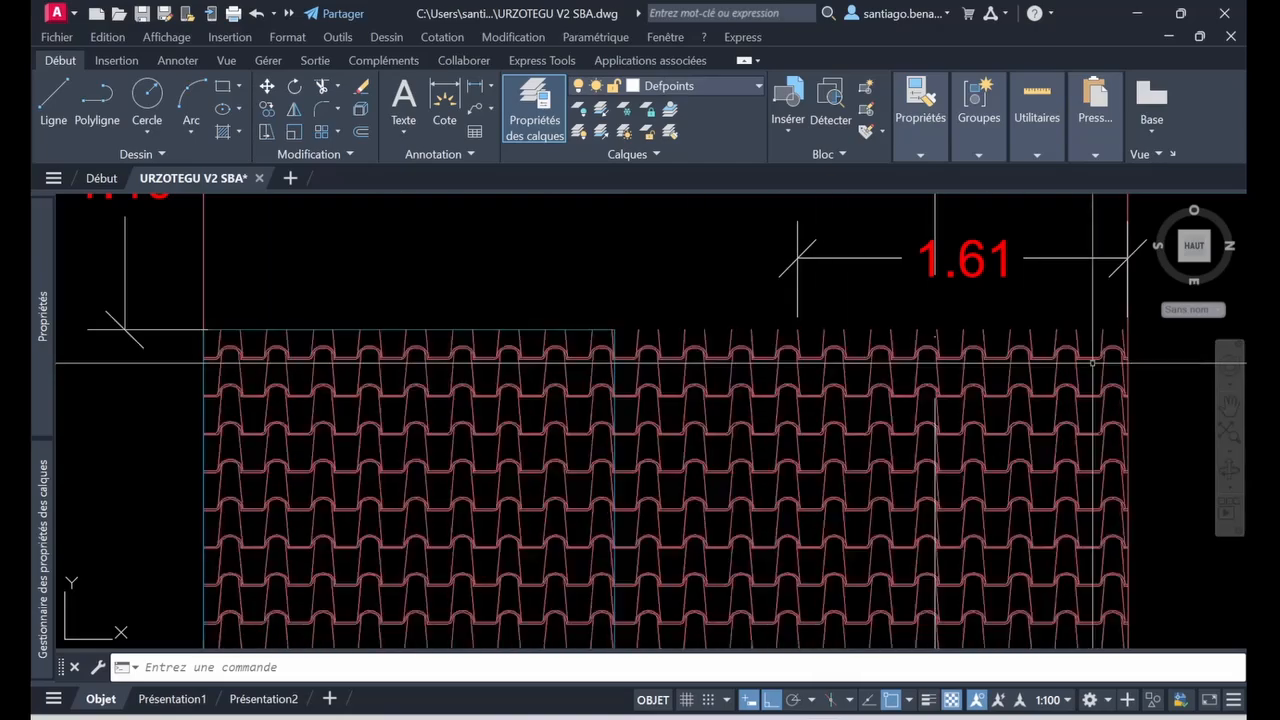
pyautogui.moveTo(379, 477)
pyautogui.mouseDown(button='middle')
pyautogui.moveTo(383, 374)
pyautogui.moveTo(434, 489)
pyautogui.mouseUp(button='middle')
pyautogui.moveTo(374, 371); pyautogui.dragTo(446, 514, button='middle')
pyautogui.moveTo(238, 388); pyautogui.dragTo(288, 484, button='middle')
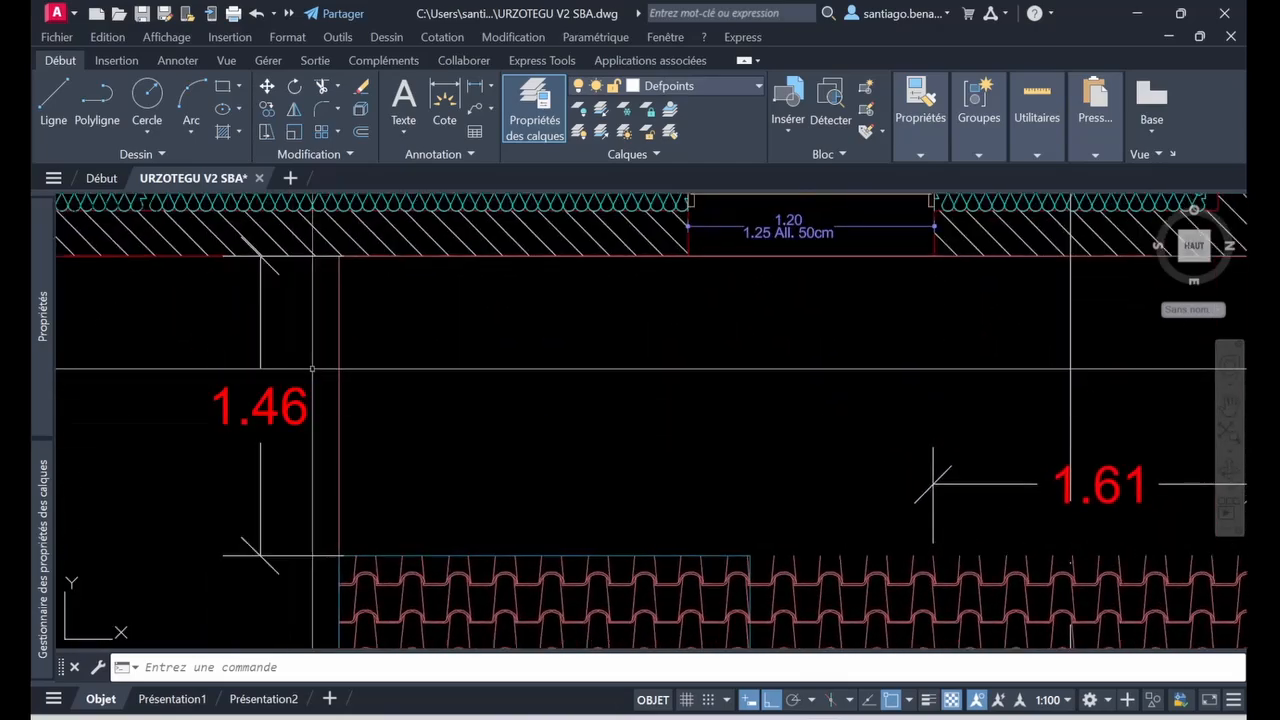
pyautogui.scroll(-4, 312, 368)
pyautogui.moveTo(463, 413); pyautogui.dragTo(420, 351, button='middle')
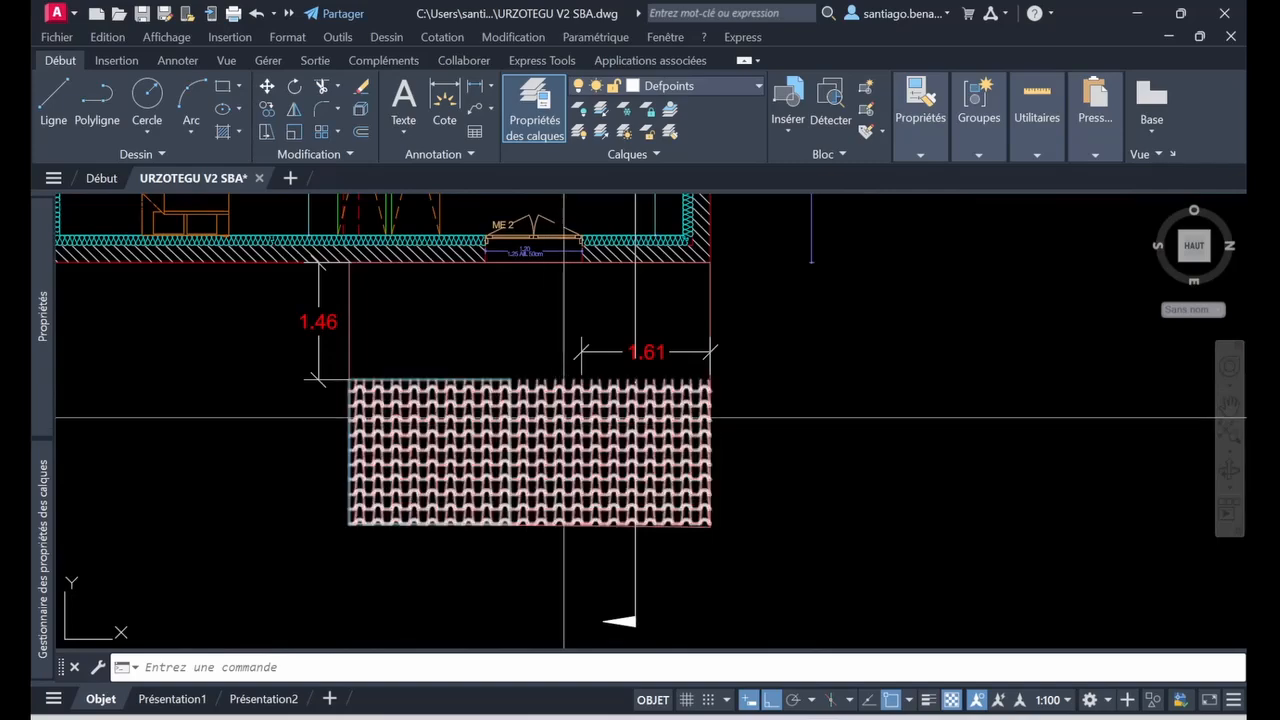
pyautogui.moveTo(651, 416); pyautogui.dragTo(594, 418, button='middle')
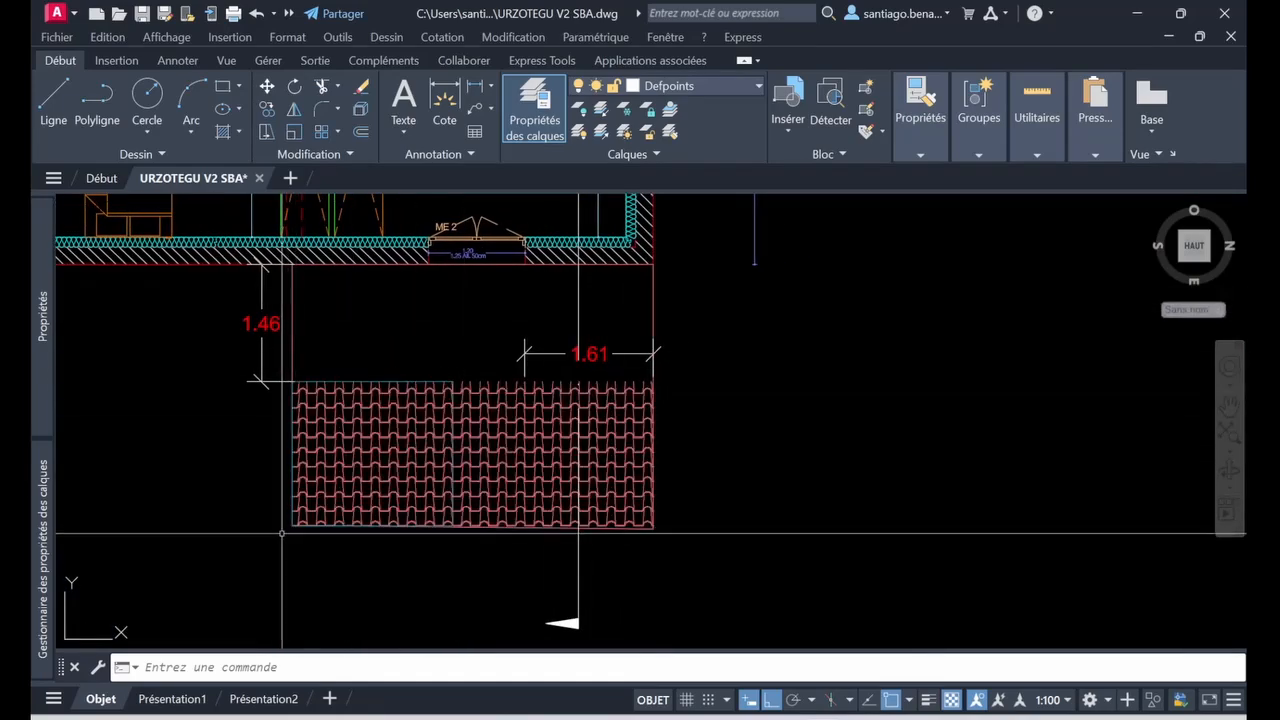
pyautogui.scroll(-2, 590, 424)
pyautogui.moveTo(762, 380)
pyautogui.mouseDown(button='middle')
pyautogui.moveTo(714, 364)
pyautogui.moveTo(608, 369)
pyautogui.mouseUp(button='middle')
pyautogui.scroll(2, 590, 340)
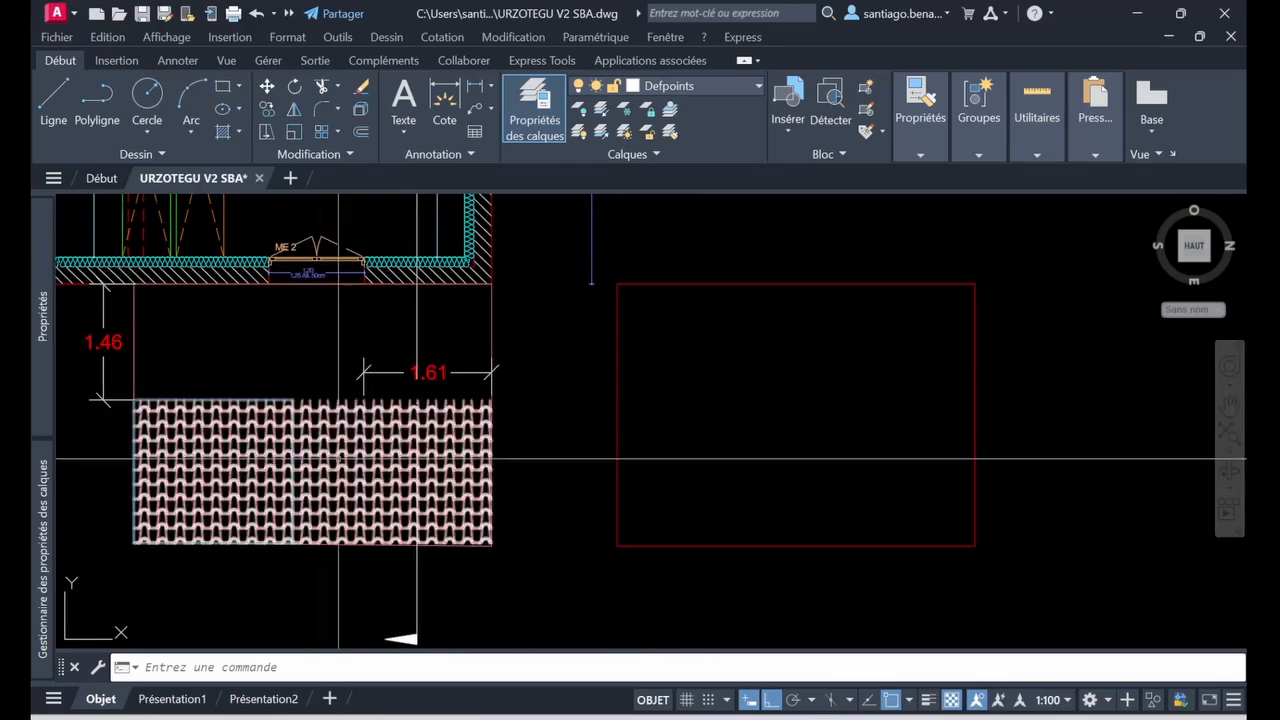
pyautogui.scroll(5, 400, 458)
pyautogui.scroll(2, 400, 462)
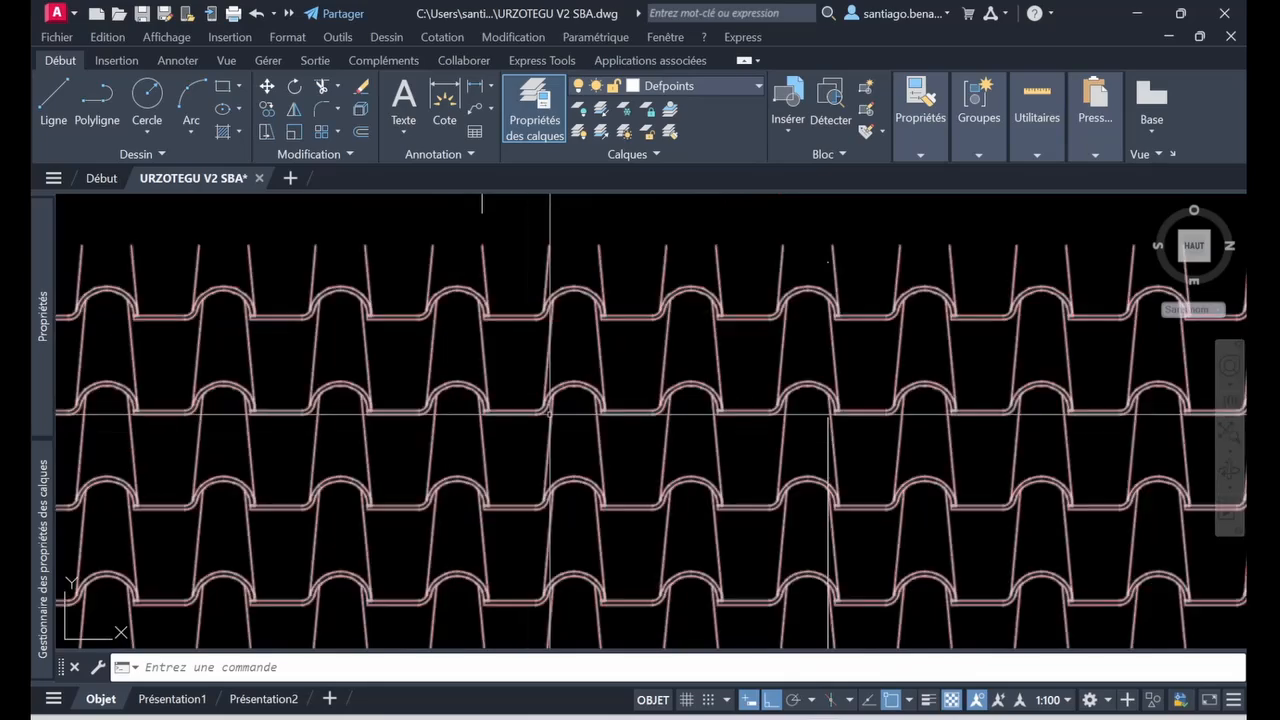
pyautogui.scroll(-10, 560, 460)
pyautogui.scroll(6, 520, 450)
pyautogui.moveTo(492, 478); pyautogui.dragTo(406, 409, button='middle')
pyautogui.scroll(-1, 652, 455)
pyautogui.moveTo(652, 455); pyautogui.dragTo(546, 469, button='middle')
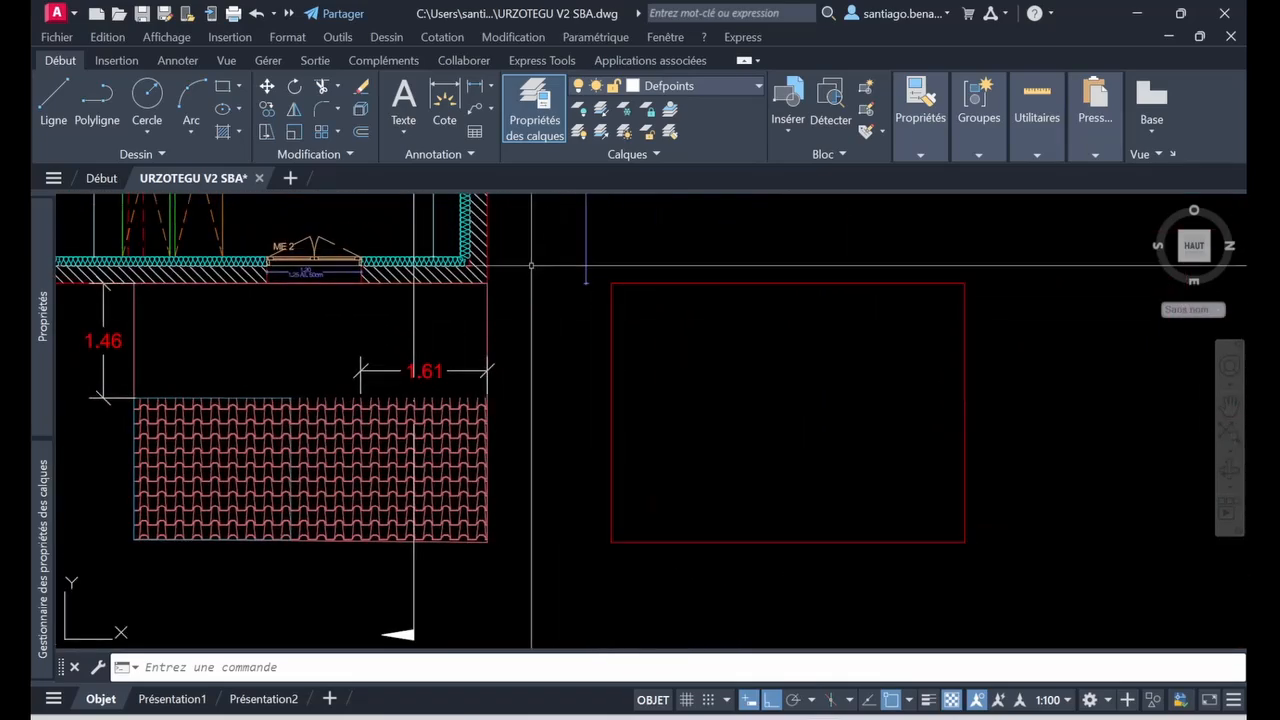
# Start a hatch and choose the TRANS pattern from the full set of hatch patterns.
pyautogui.click(223, 132)
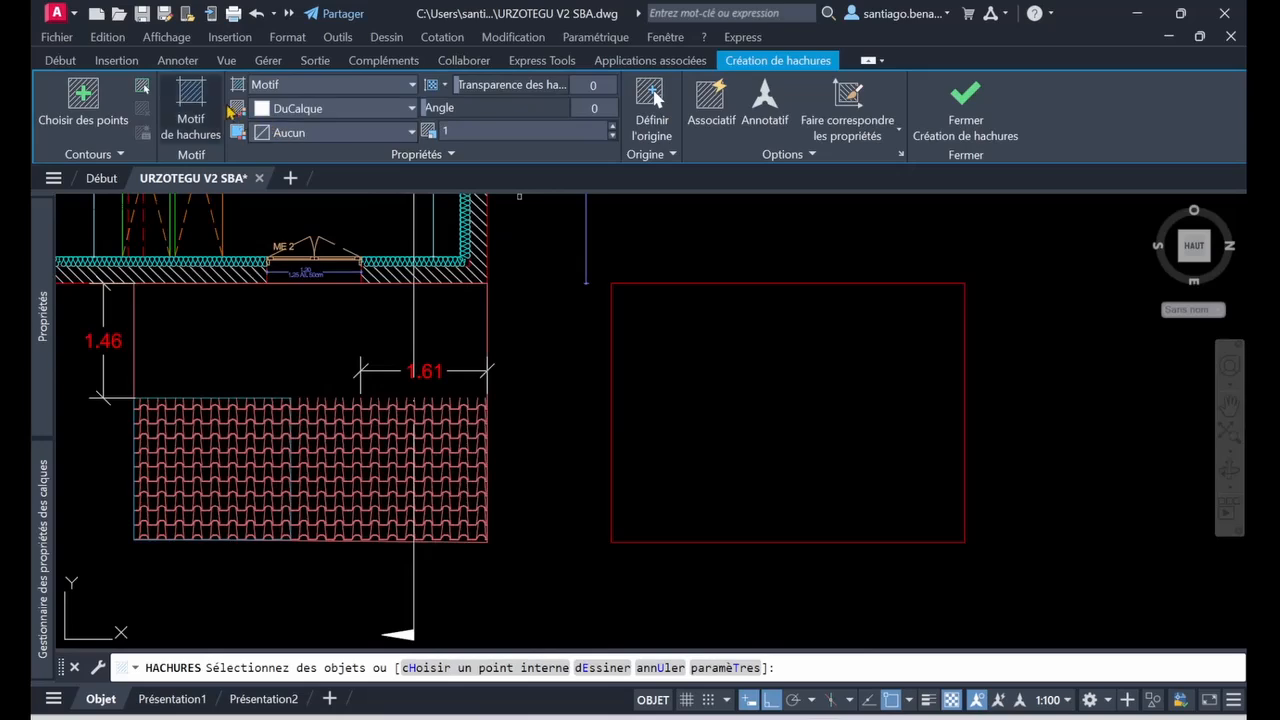
pyautogui.click(203, 140)
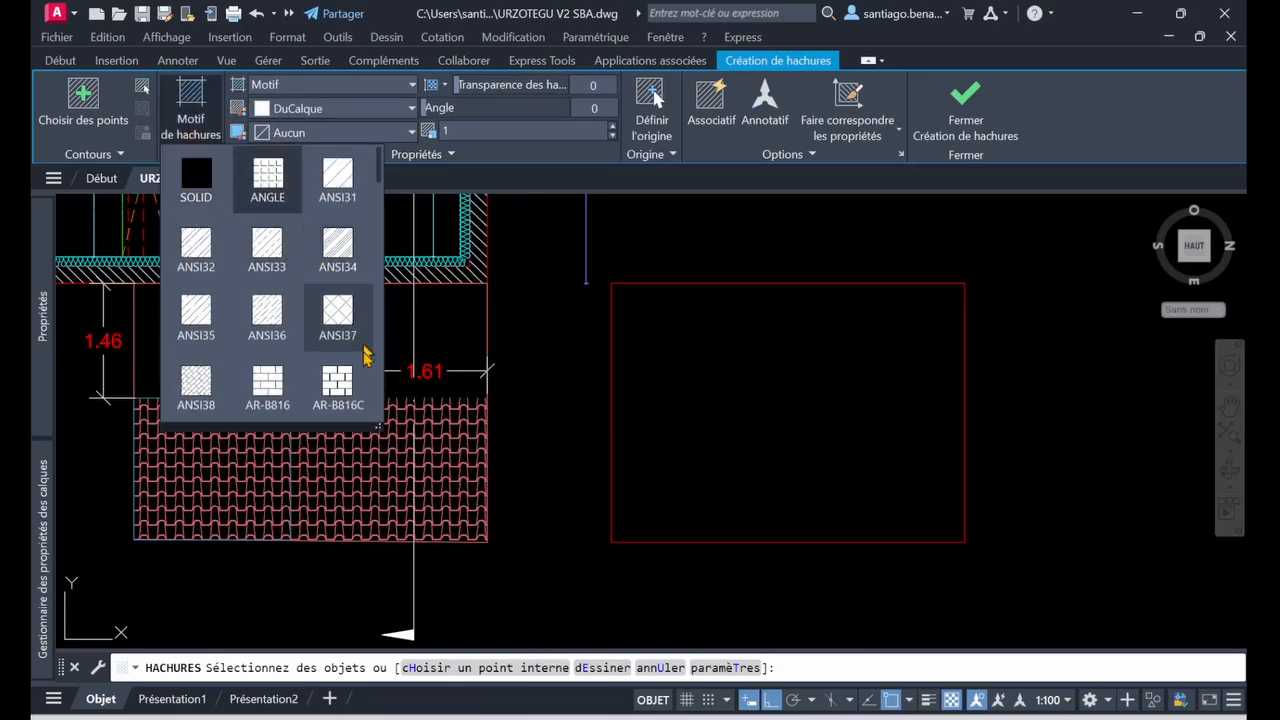
pyautogui.moveTo(381, 424)
pyautogui.mouseDown()
pyautogui.moveTo(951, 591)
pyautogui.moveTo(1074, 608)
pyautogui.moveTo(1057, 614)
pyautogui.moveTo(993, 575)
pyautogui.mouseUp()
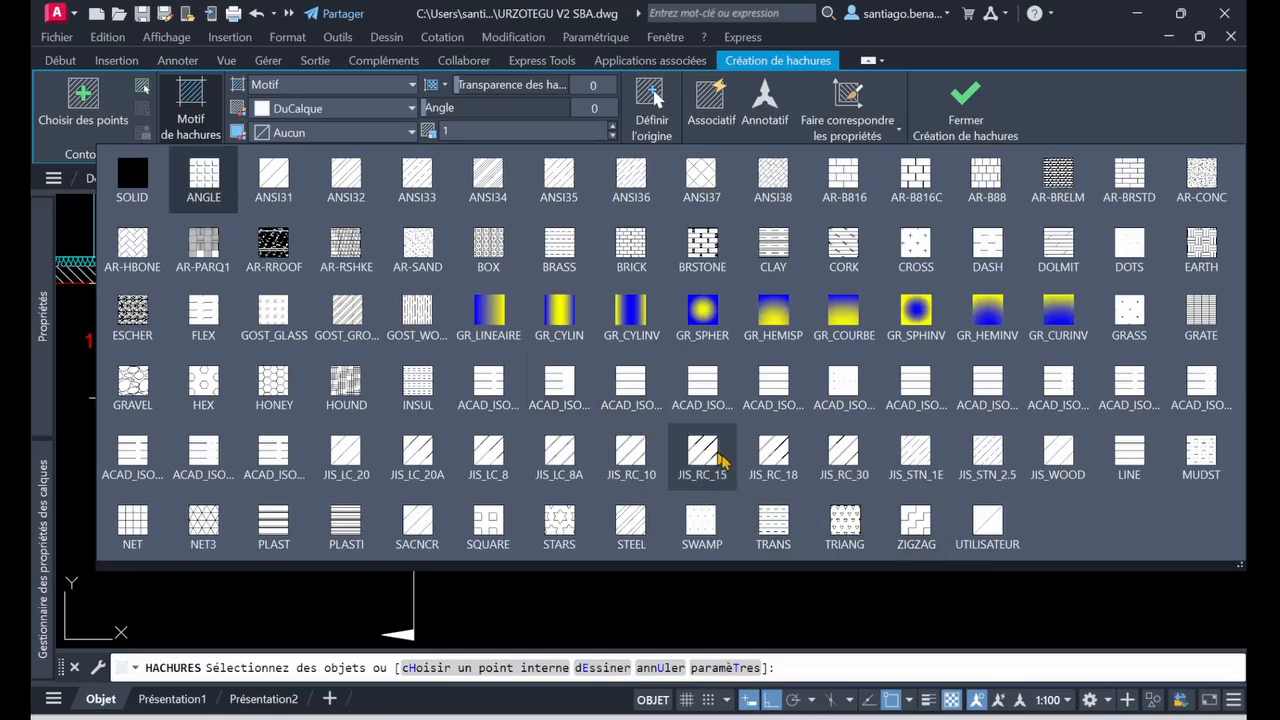
pyautogui.click(774, 522)
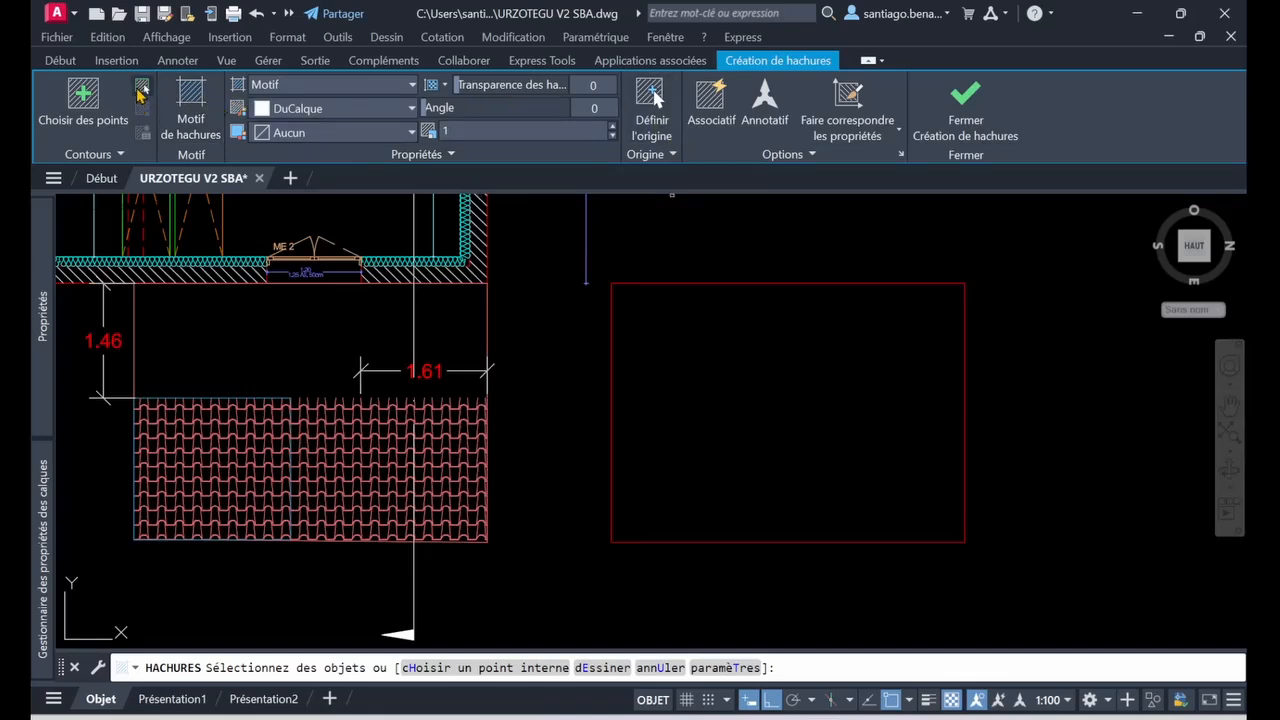
# Select the empty red rectangle beside the plan as the hatch boundary and set the hatch angle to 90.
pyautogui.scroll(-5, 672, 400)
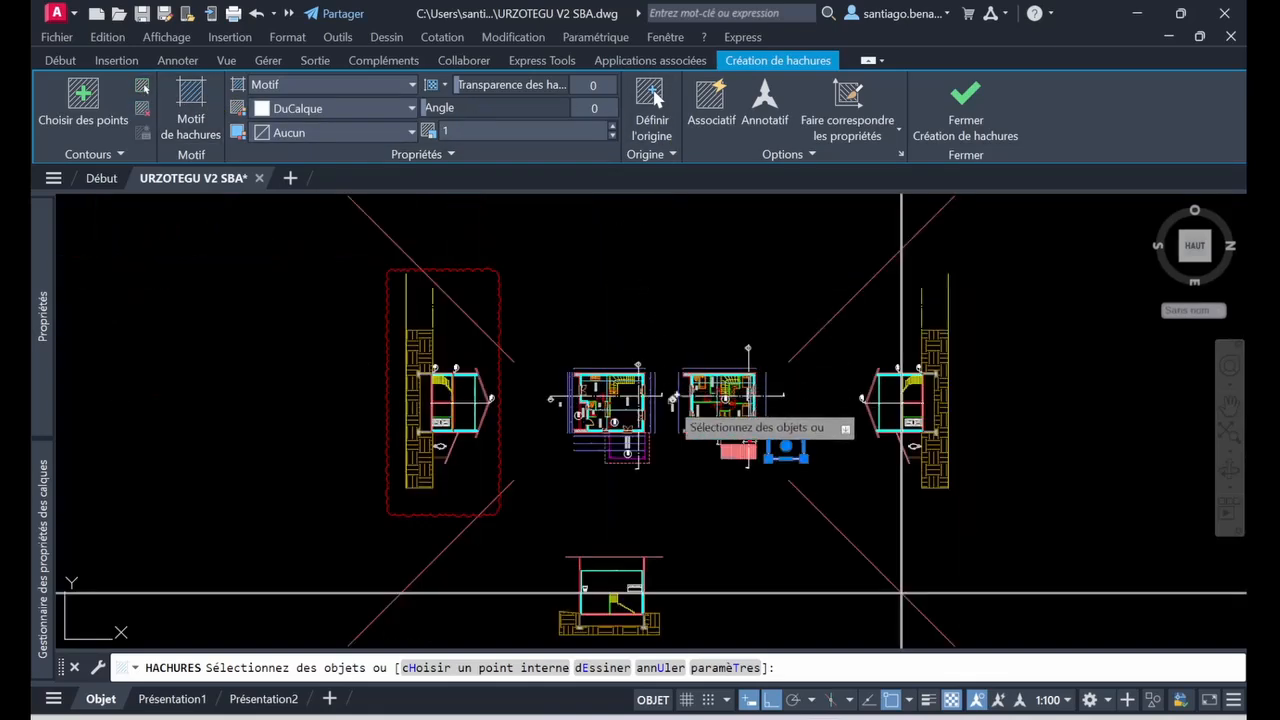
pyautogui.scroll(5, 775, 452)
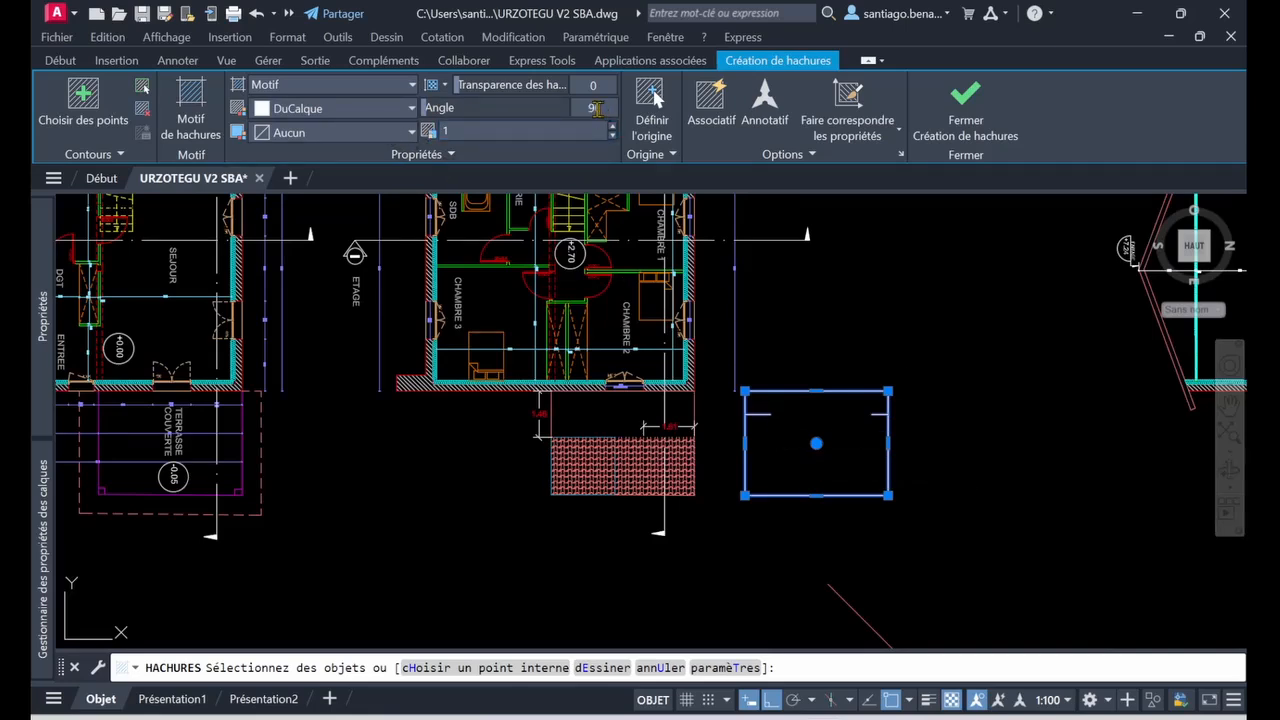
pyautogui.press('Return')
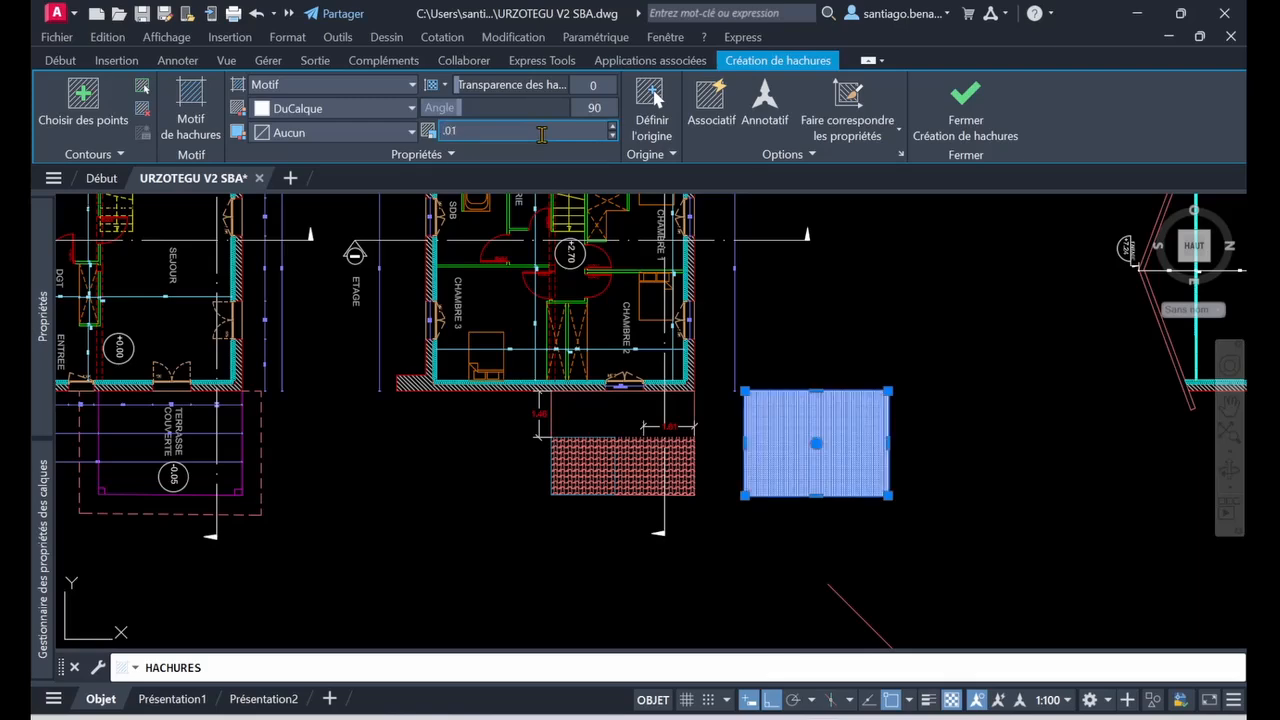
# Set the hatch scale to .02 for the red rectangle and finish the hatch.
pyautogui.scroll(5, 816, 425)
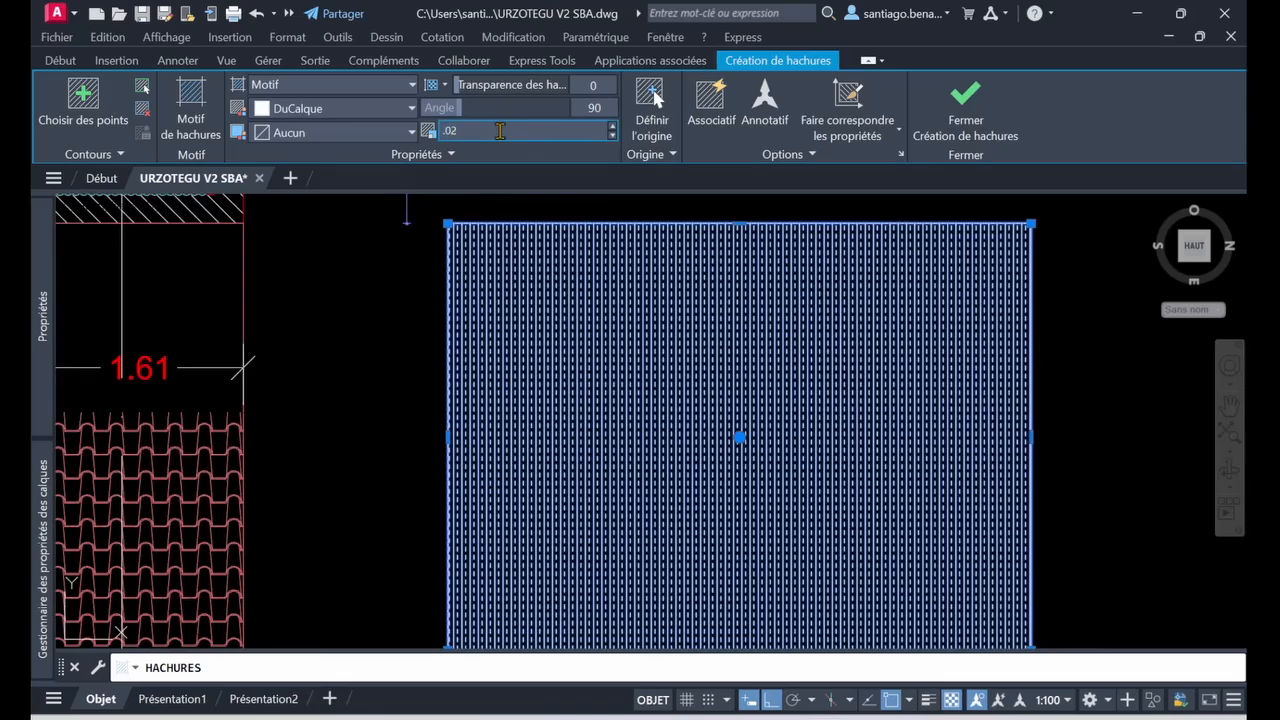
pyautogui.press('Return')
pyautogui.click(950, 150)
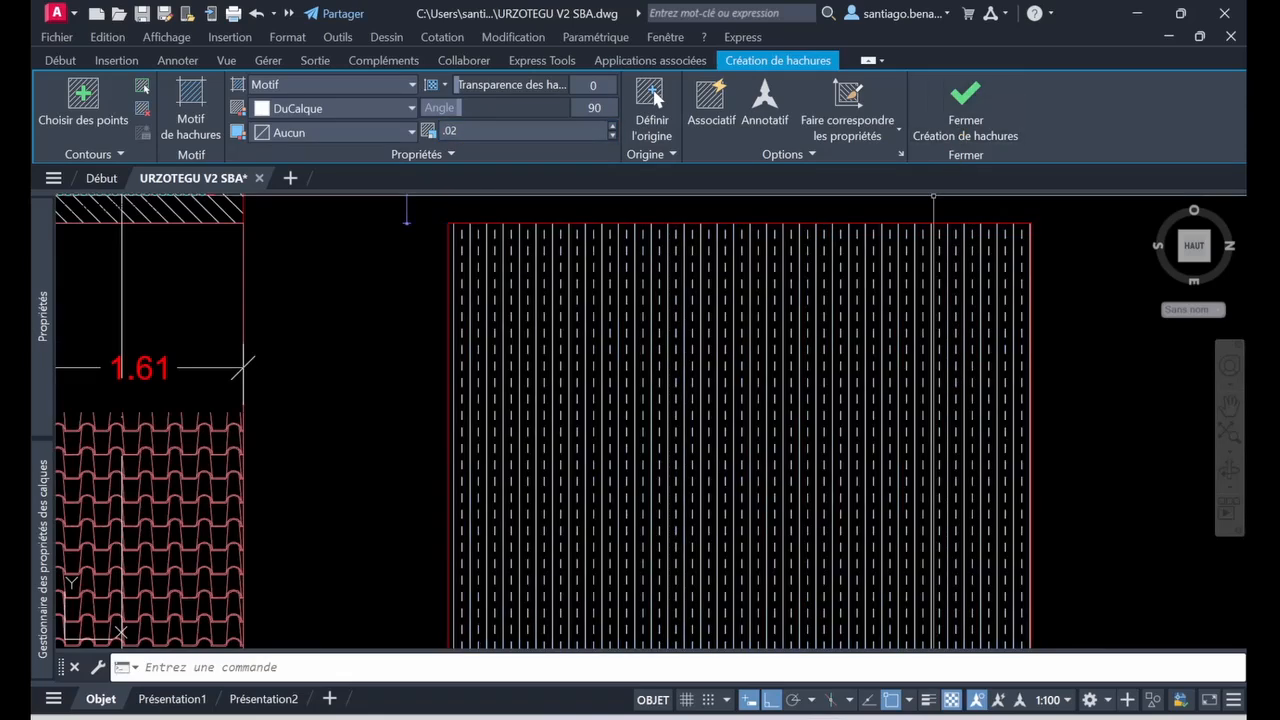
pyautogui.scroll(-3, 830, 262)
pyautogui.moveTo(762, 393); pyautogui.dragTo(773, 393, button='middle')
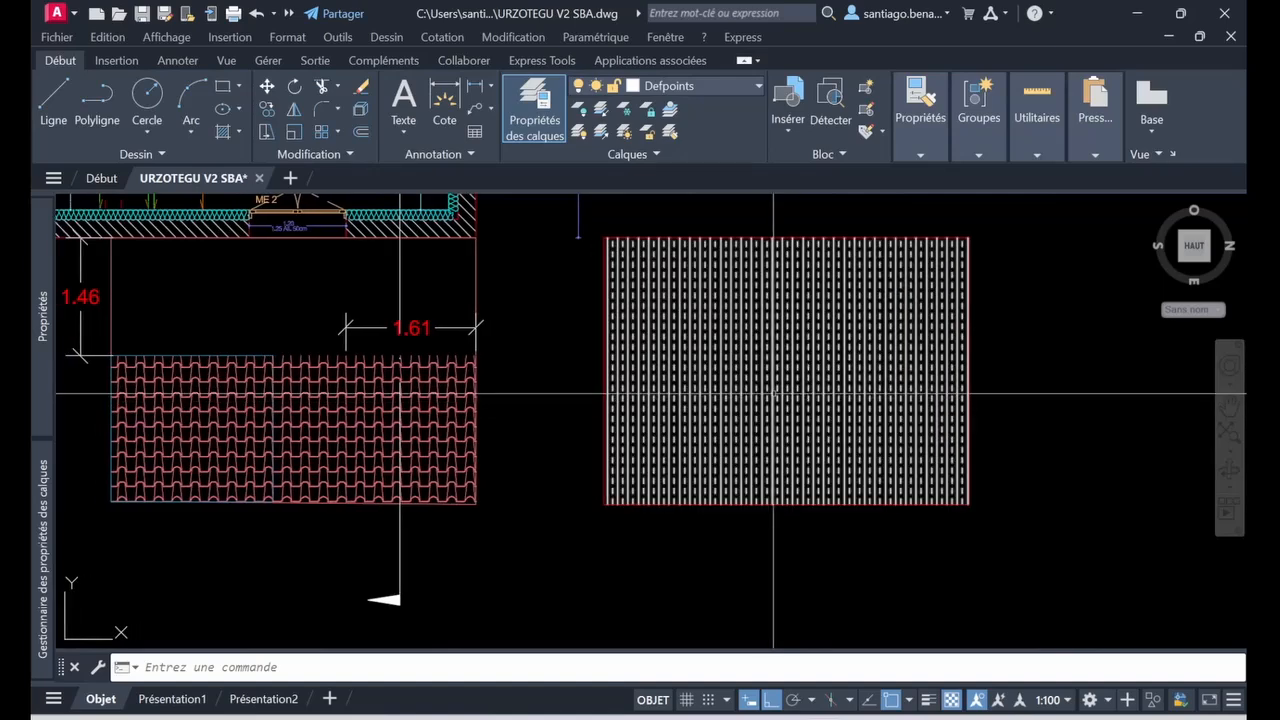
pyautogui.moveTo(774, 393)
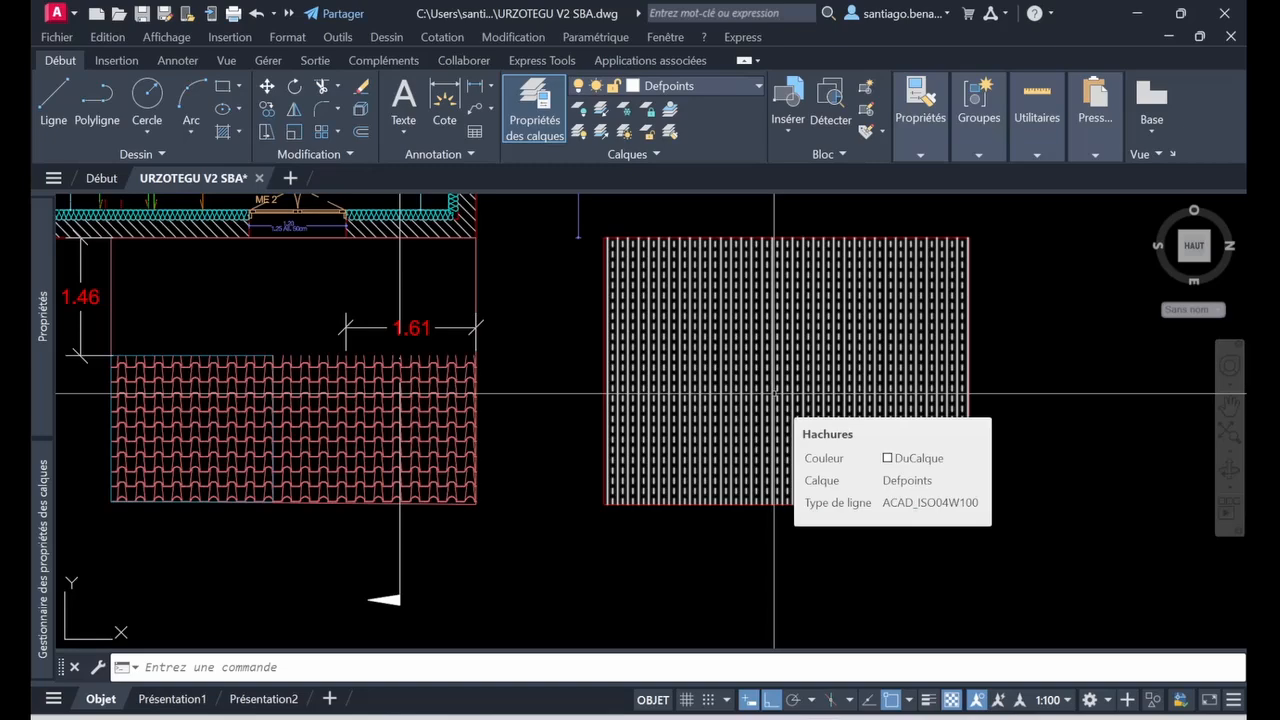
pyautogui.moveTo(926, 351); pyautogui.dragTo(958, 410, button='middle')
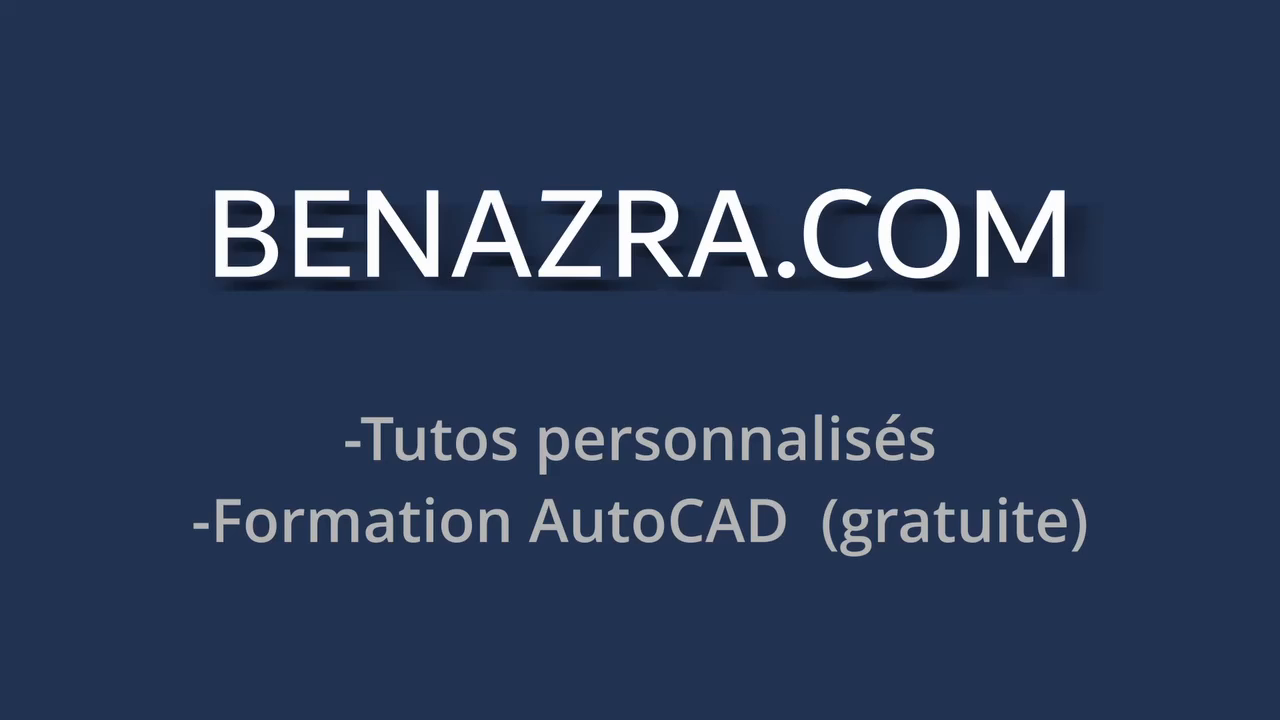